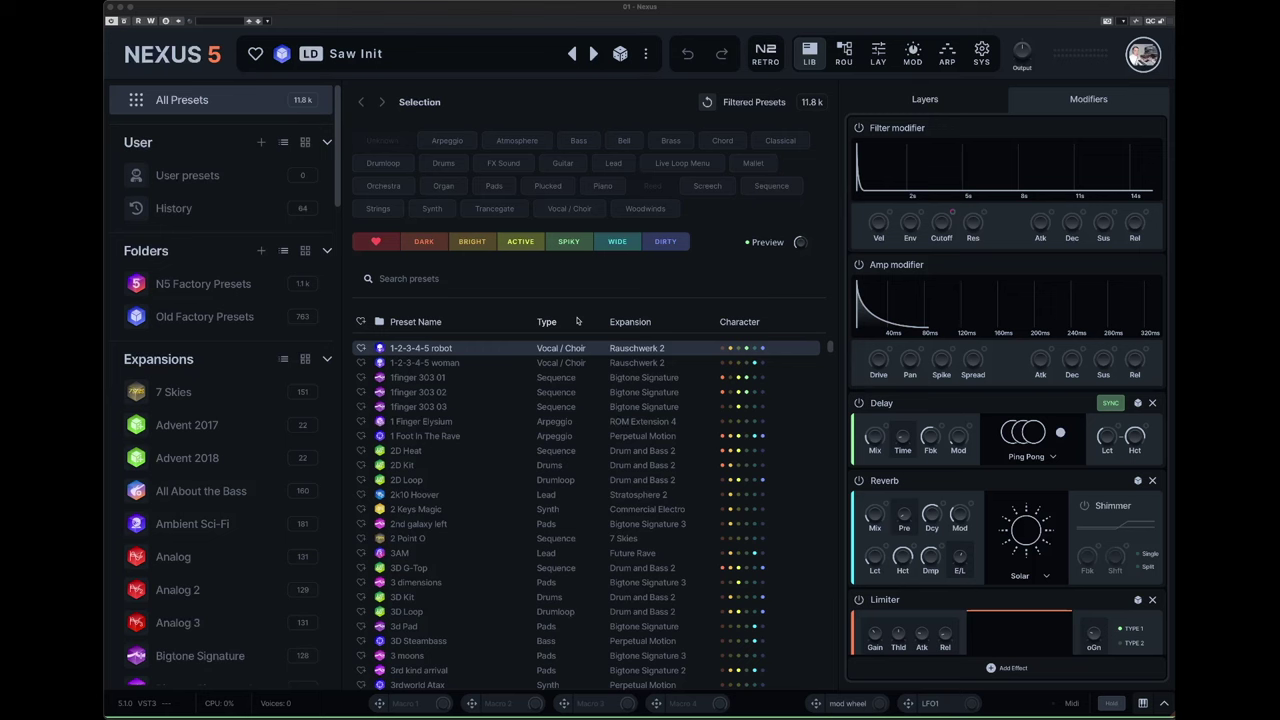
# - Scroll the library sidebar down through the Expansions list and back up to the top
pyautogui.scroll(-10, 241, 477)
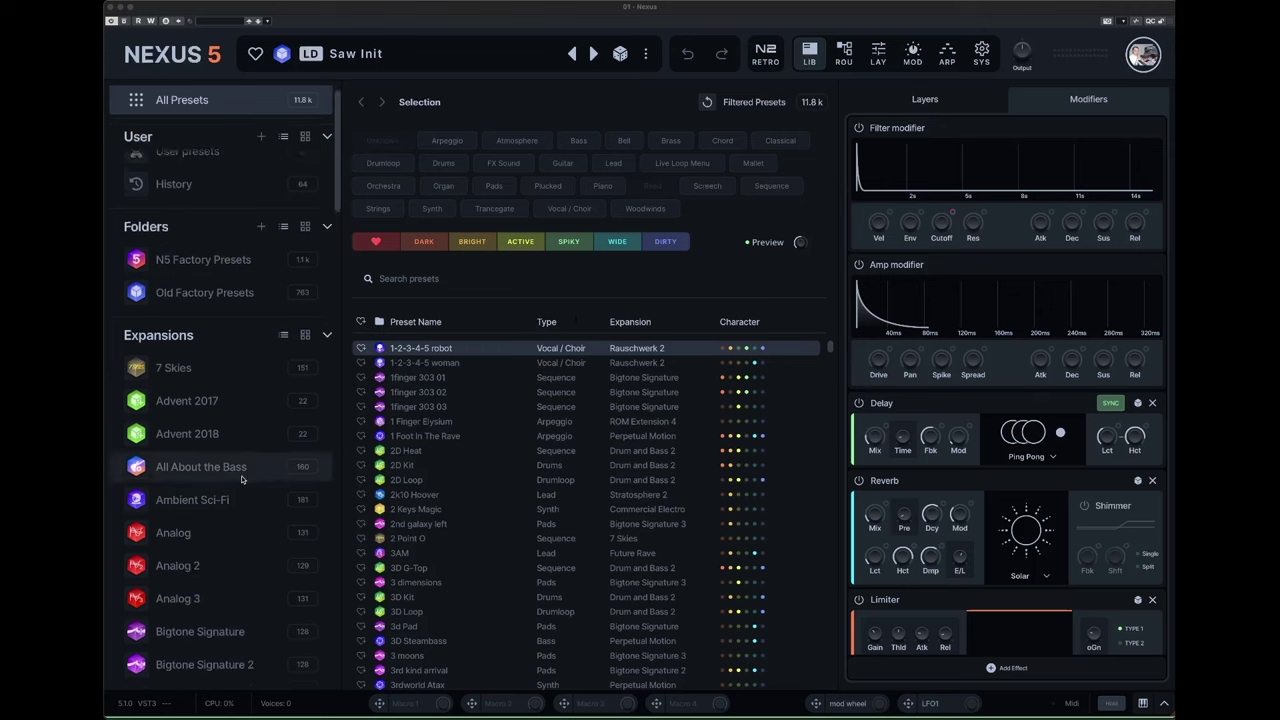
pyautogui.scroll(-15, 241, 478)
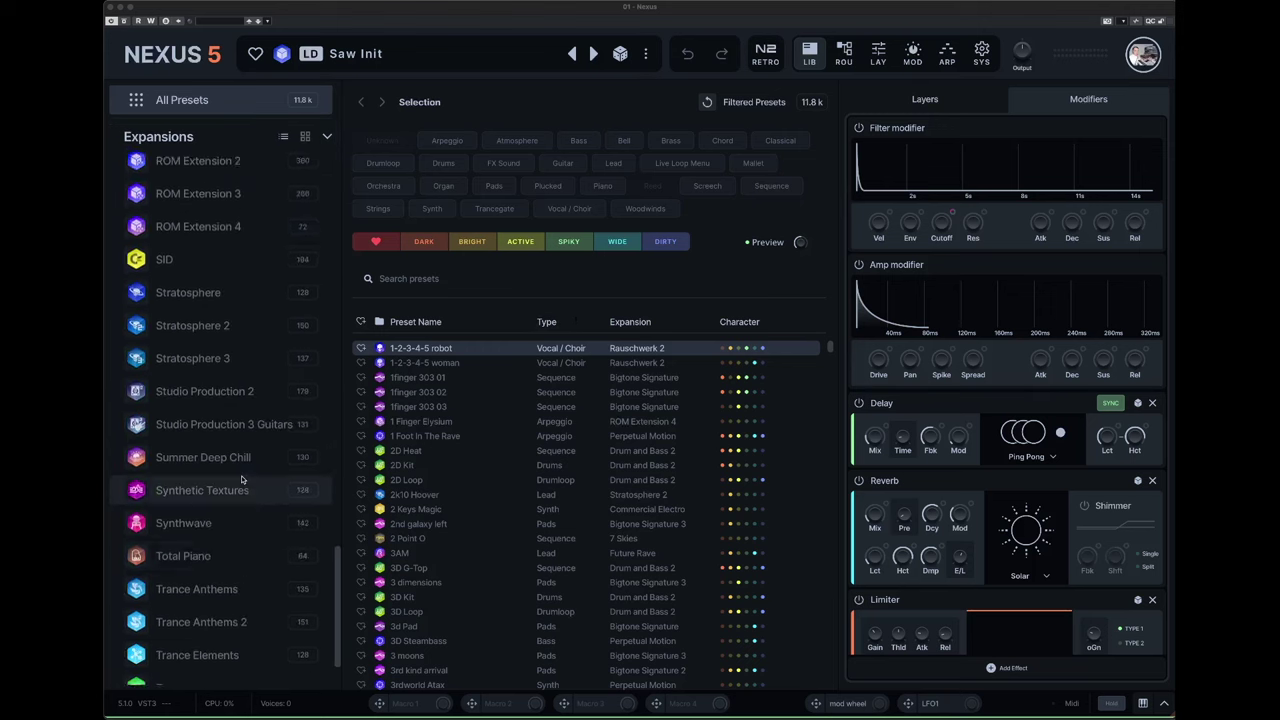
pyautogui.scroll(20, 241, 475)
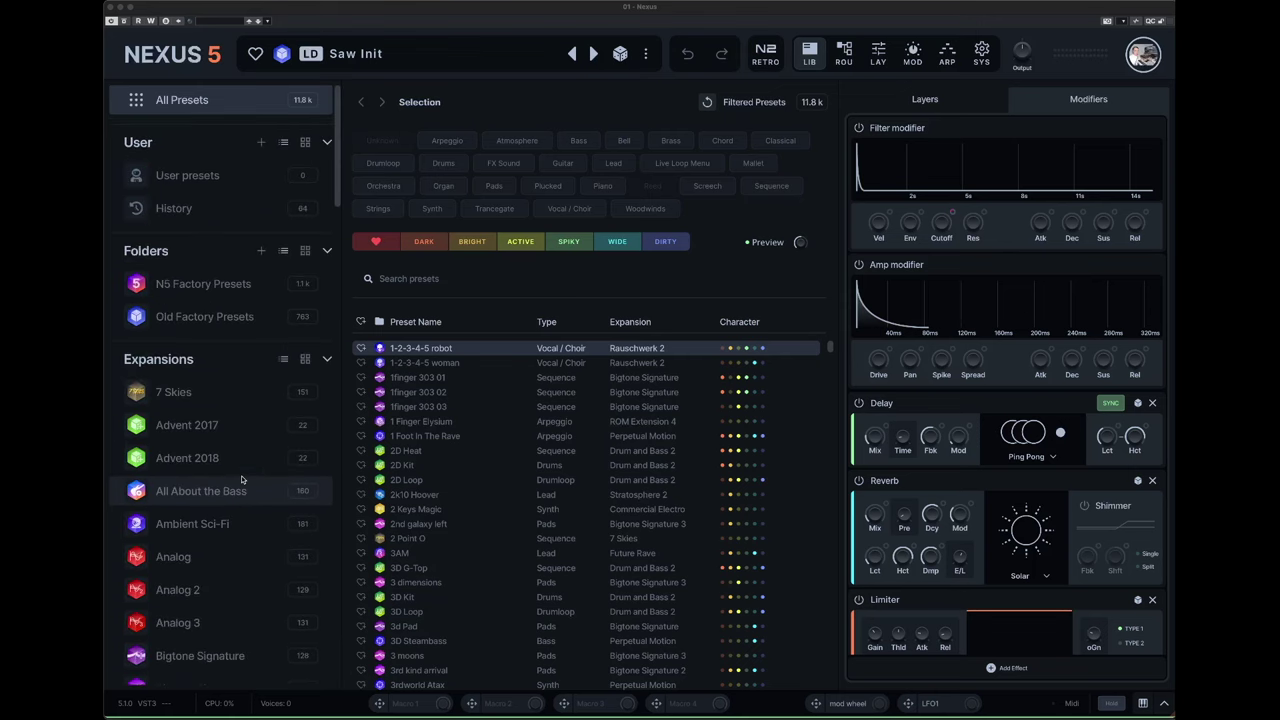
# - Show only the N5 Factory Presets and filter them to the Arpeggio tag
pyautogui.click(217, 286)
pyautogui.click(250, 317)
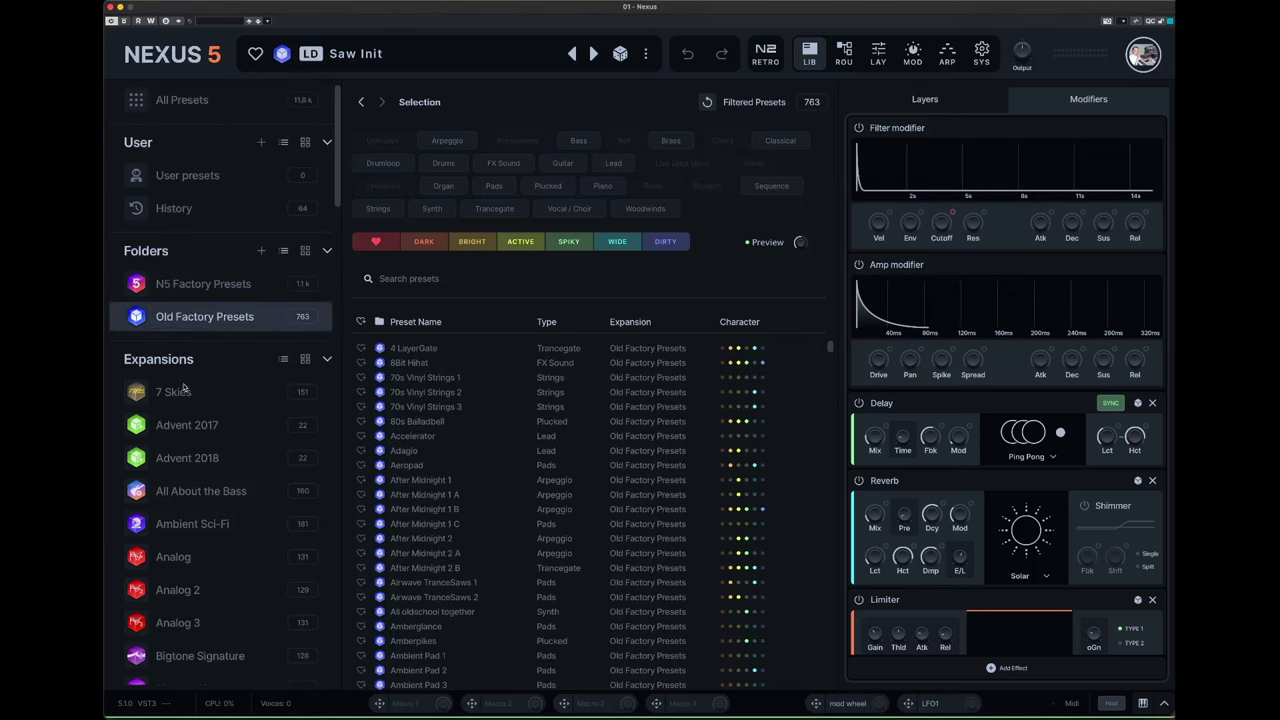
pyautogui.click(224, 290)
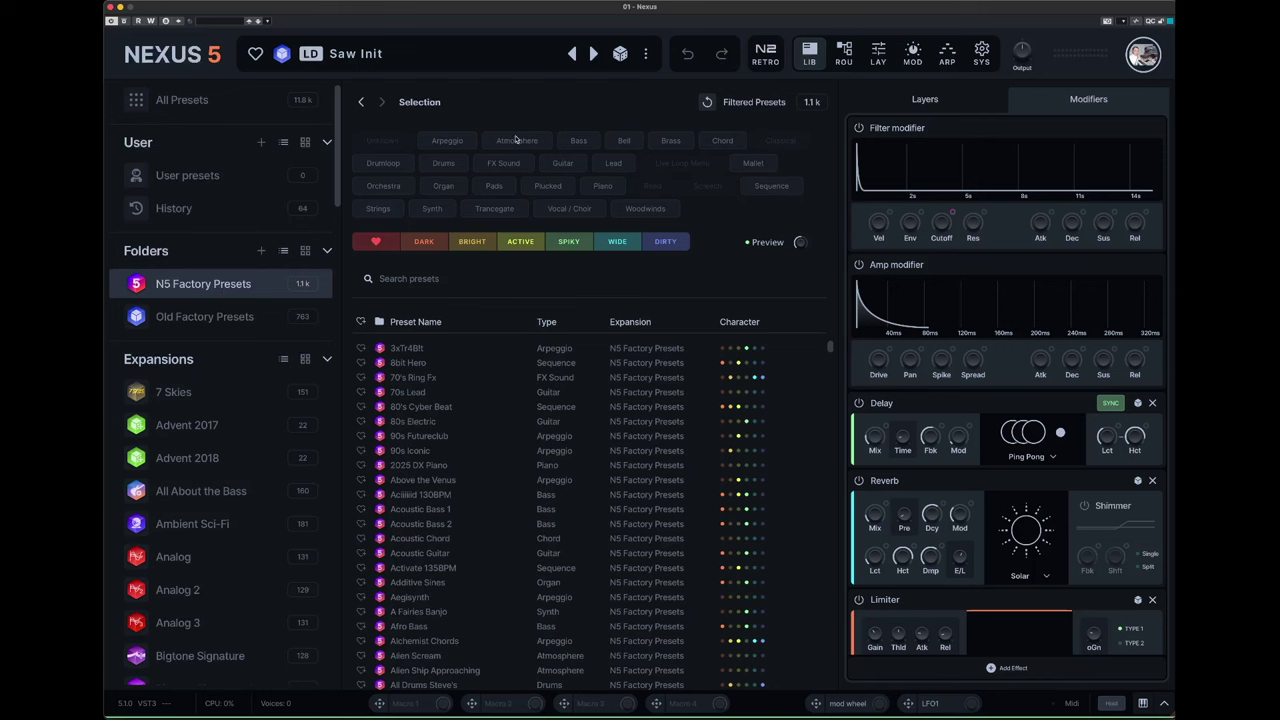
pyautogui.click(623, 141)
pyautogui.click(618, 142)
pyautogui.click(455, 164)
pyautogui.click(461, 164)
pyautogui.click(443, 142)
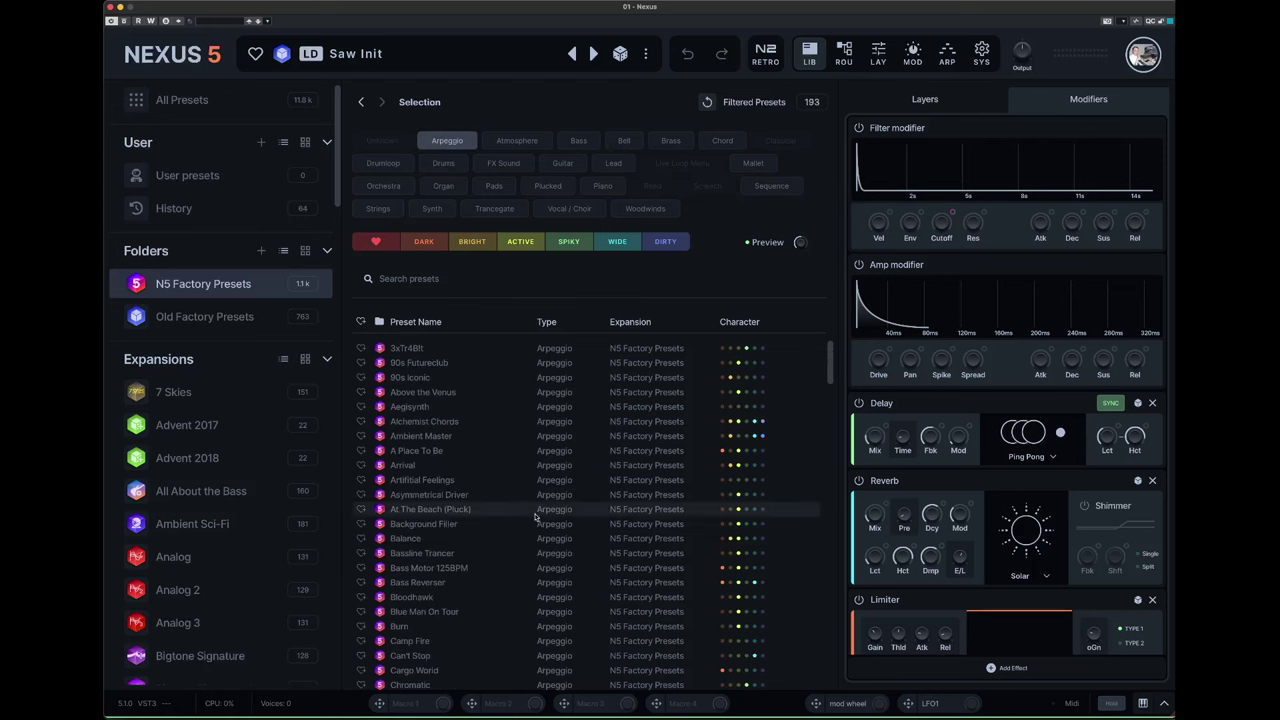
# - Audition Dancing With Robots, Dreamy Harp and EDM Fast Bite, then load Donatello (Lead)
pyautogui.scroll(-10, 500, 505)
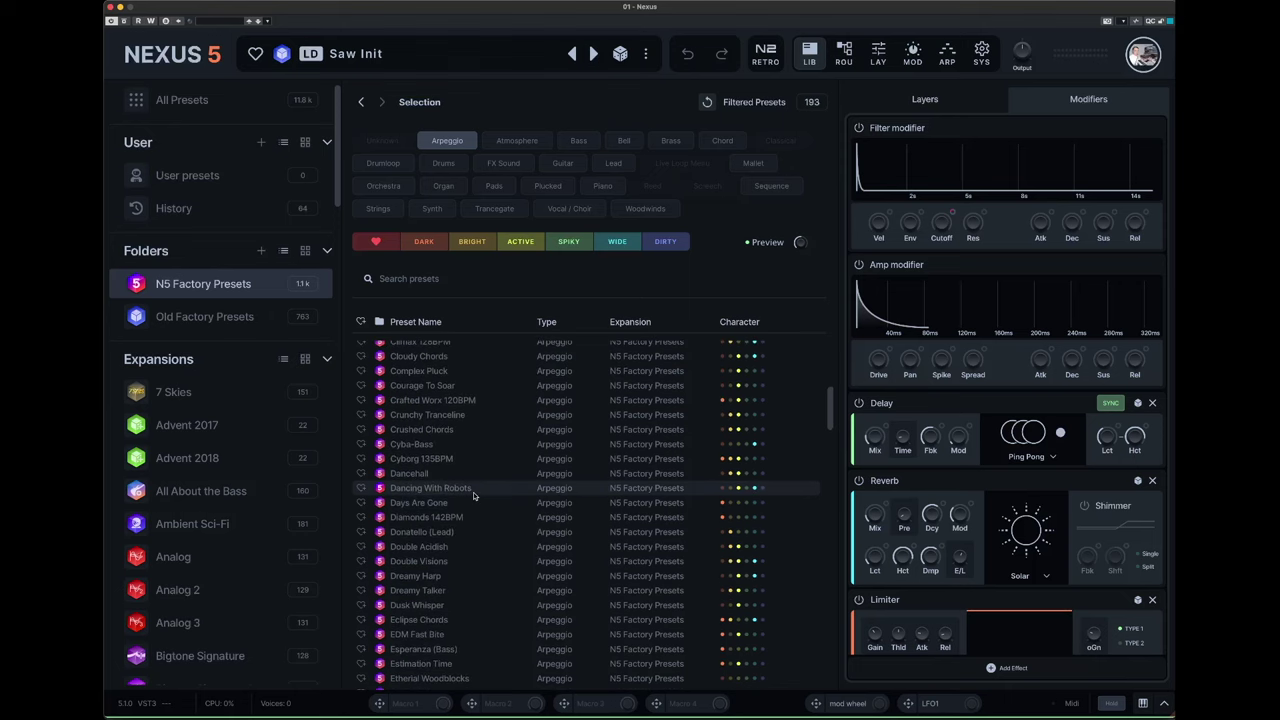
pyautogui.click(462, 489)
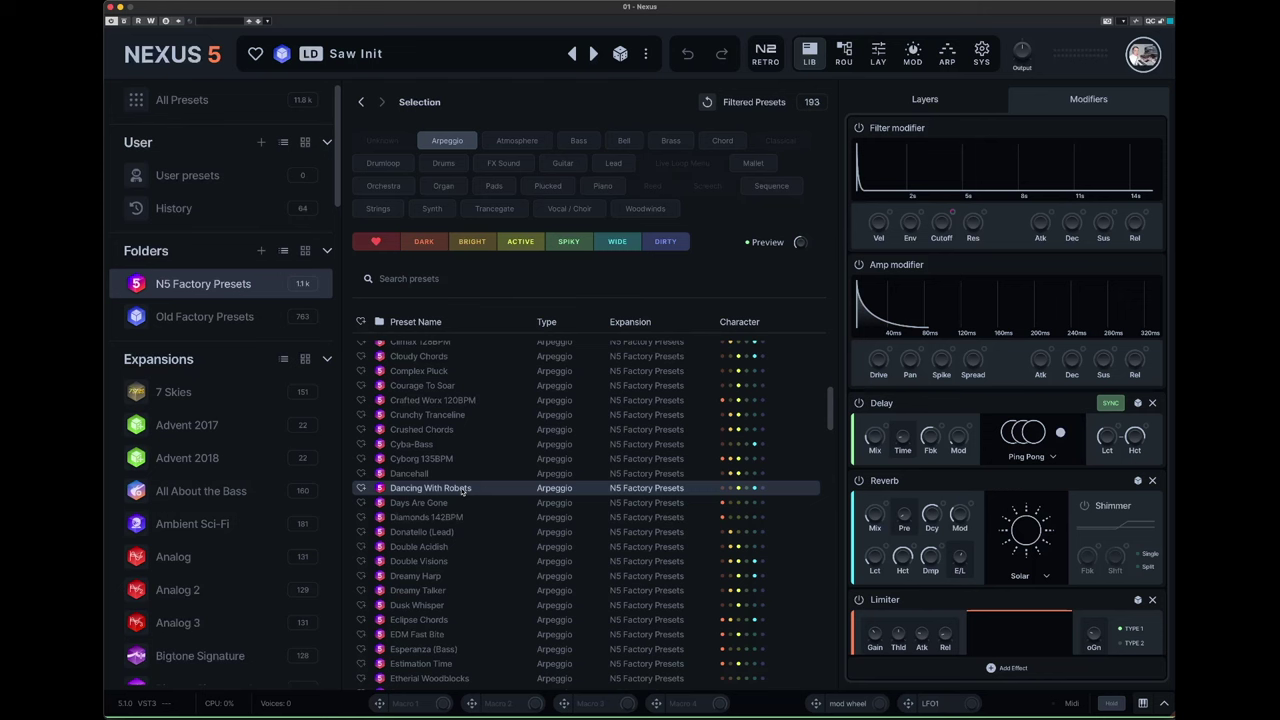
pyautogui.click(450, 580)
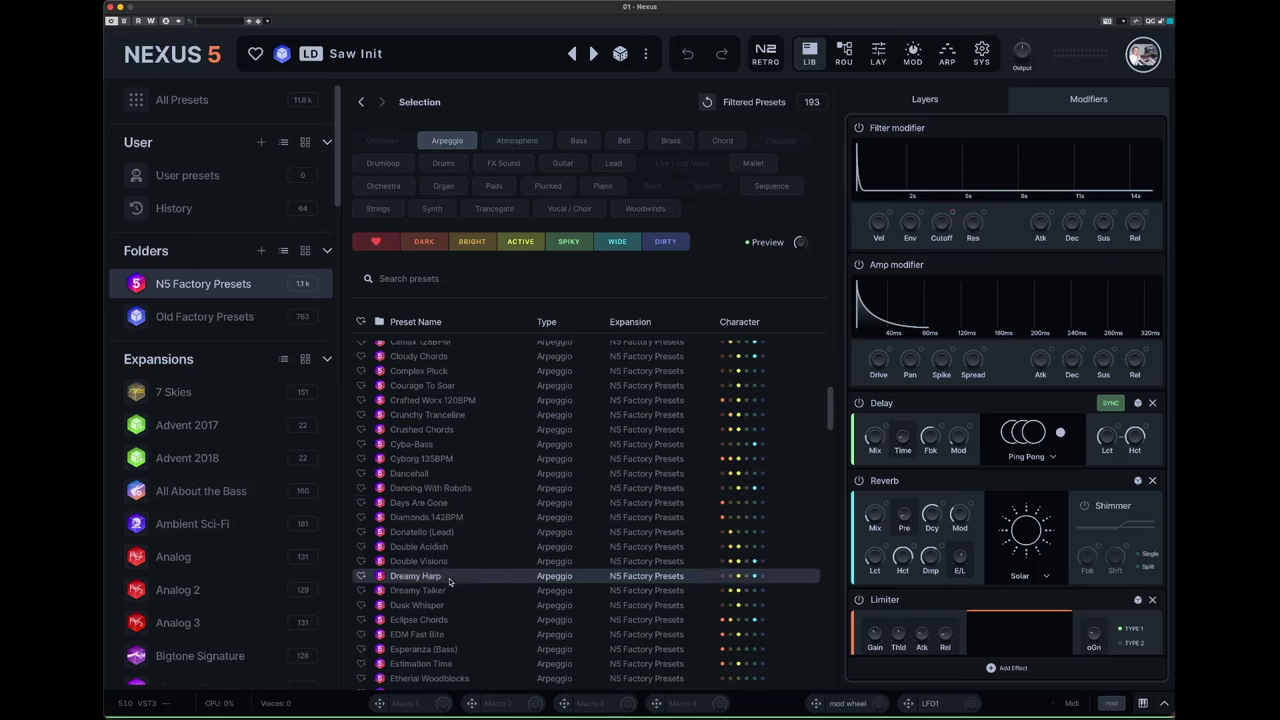
pyautogui.click(437, 640)
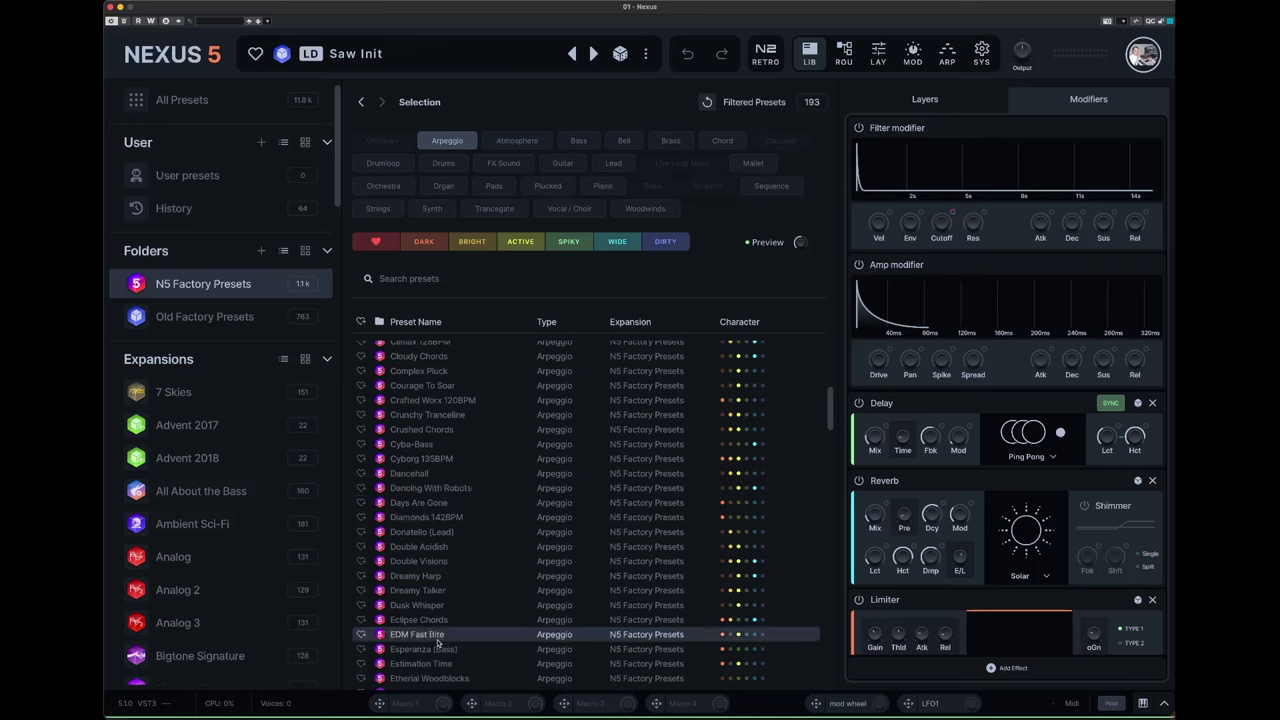
pyautogui.click(437, 533)
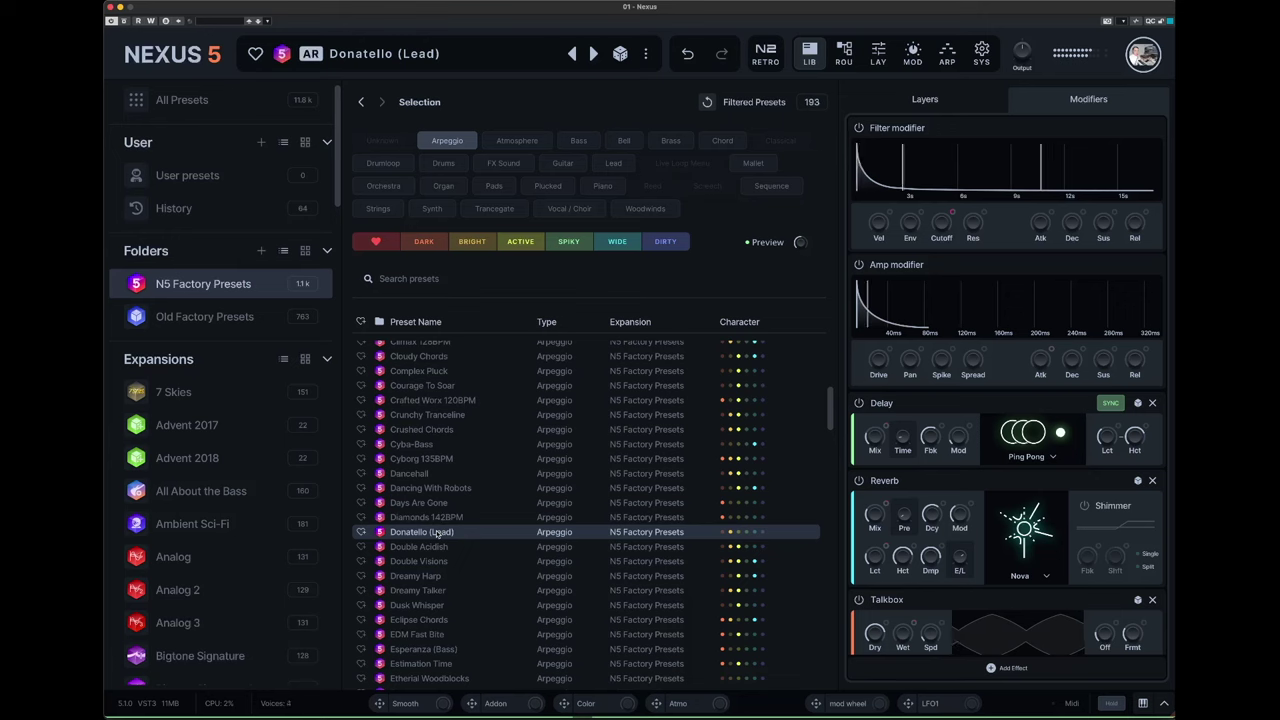
pyautogui.scroll(-5, 437, 536)
pyautogui.scroll(-2, 437, 536)
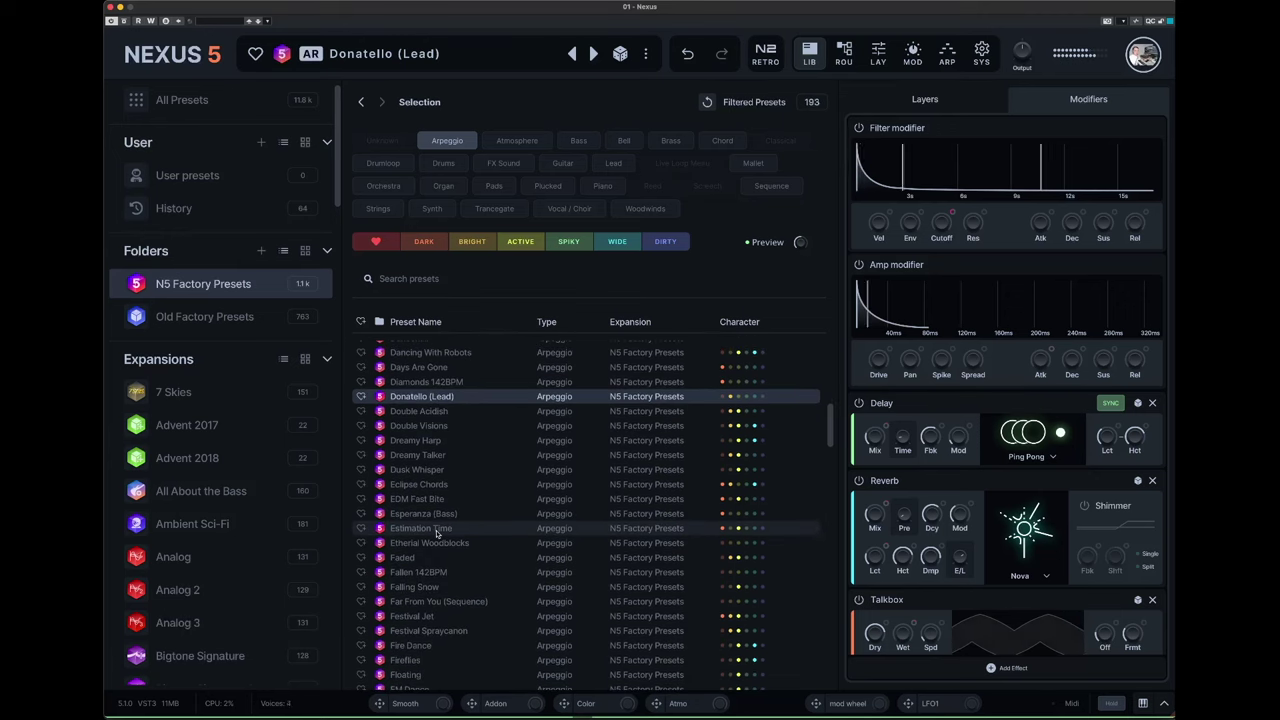
pyautogui.scroll(-15, 436, 535)
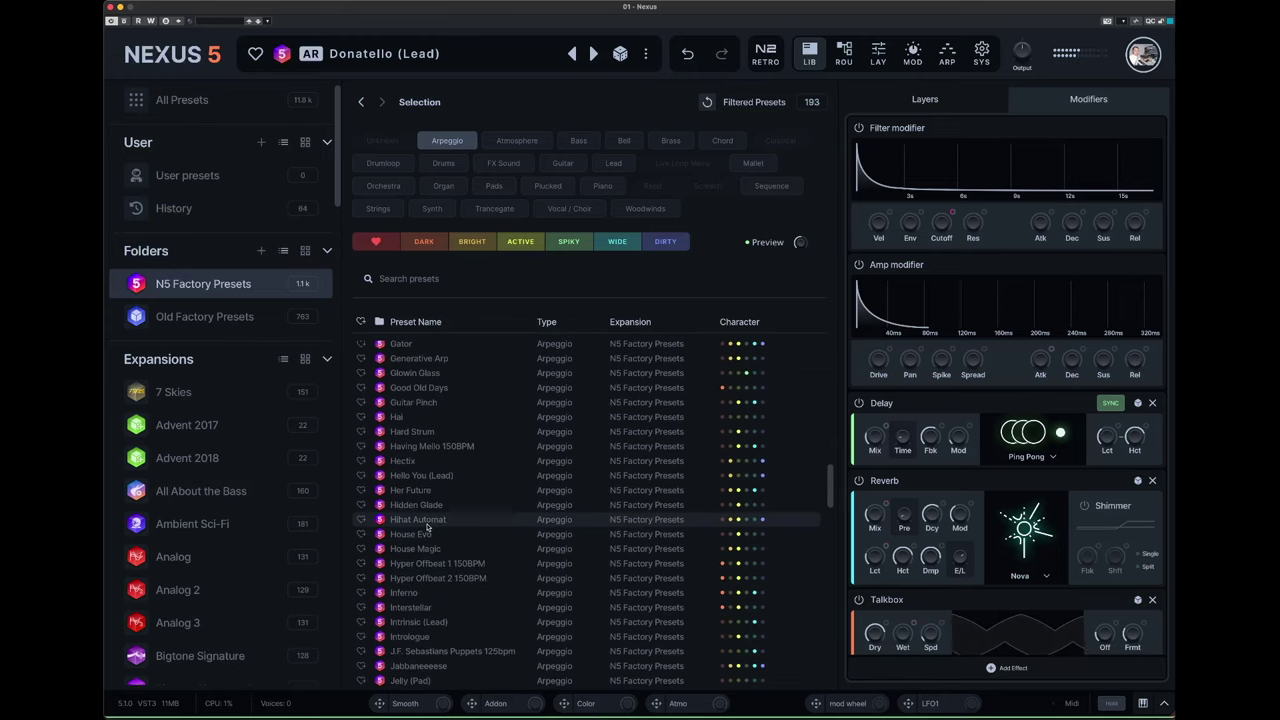
# - Try Hihat Automat and Neo Classic, finishing with Pendota (Pluck) loaded
pyautogui.click(427, 521)
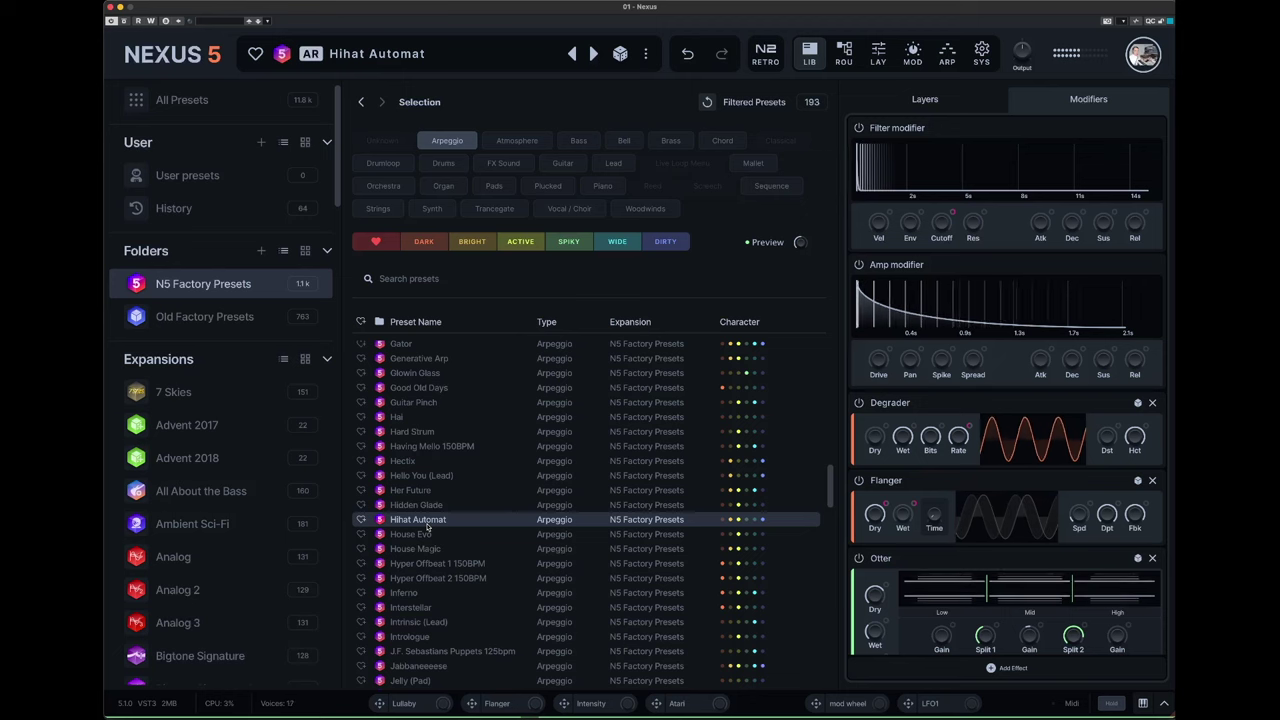
pyautogui.scroll(-5, 427, 529)
pyautogui.scroll(-7, 428, 528)
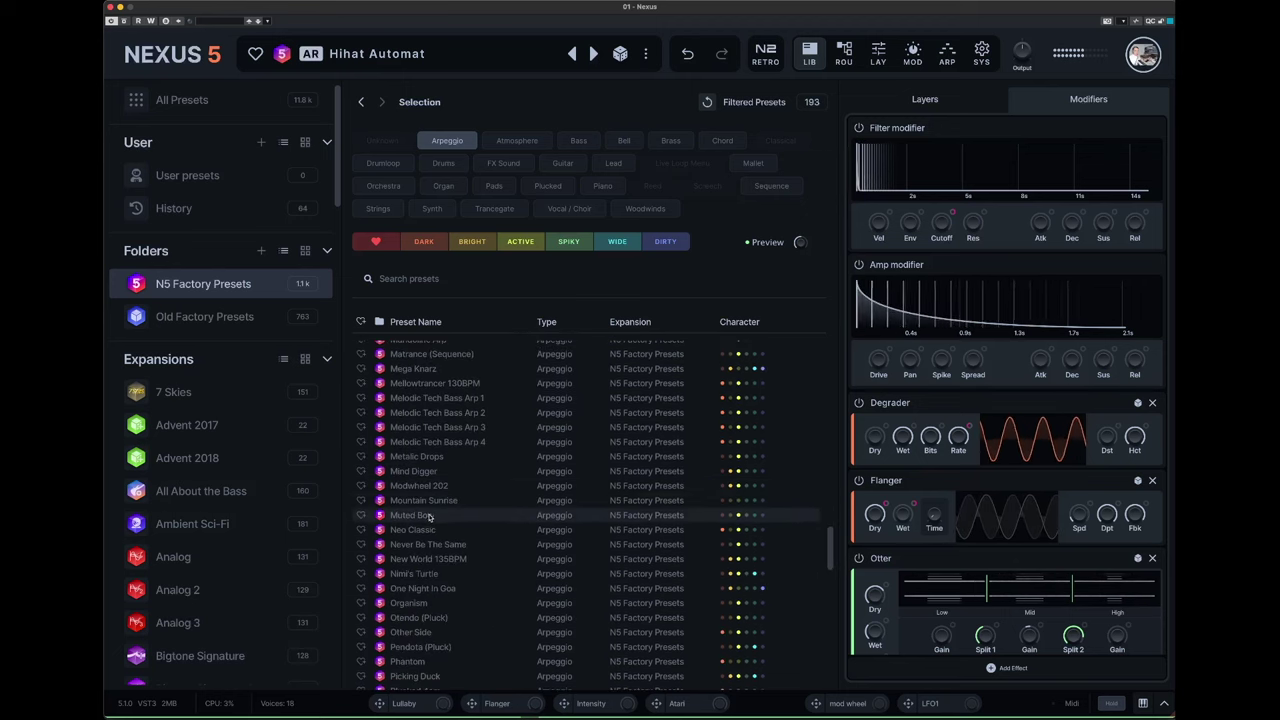
pyautogui.click(427, 530)
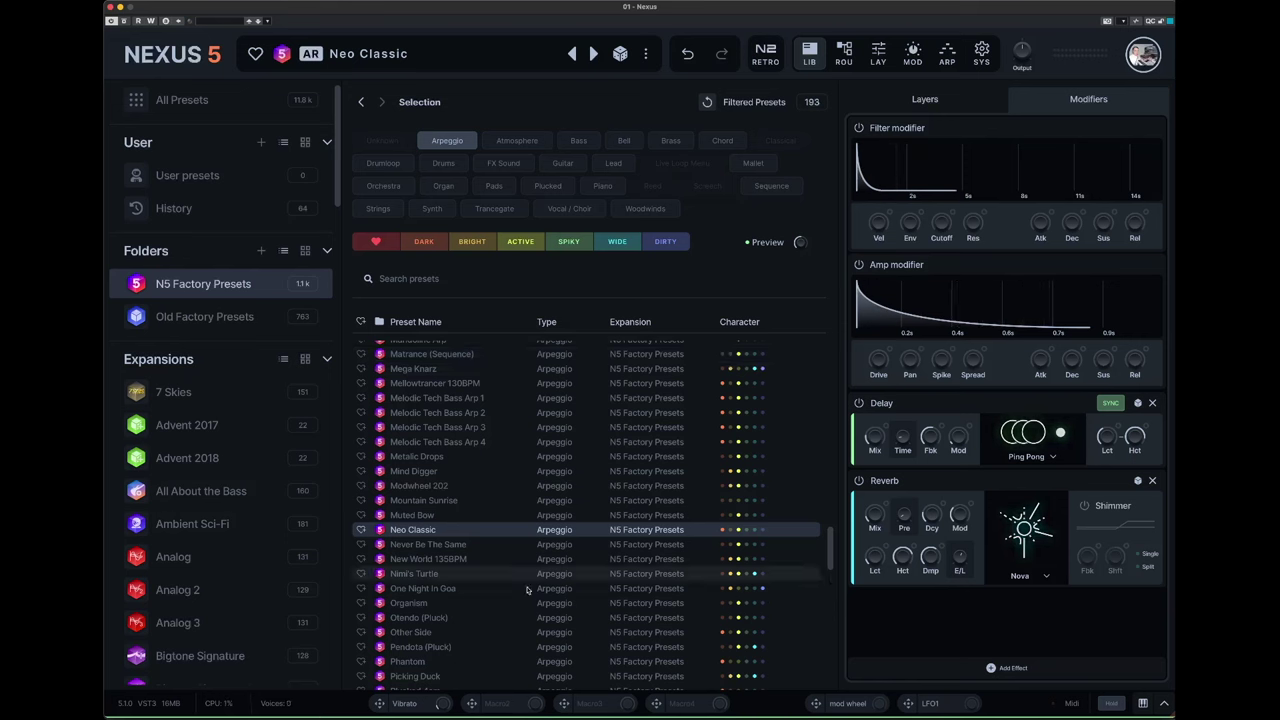
pyautogui.click(447, 647)
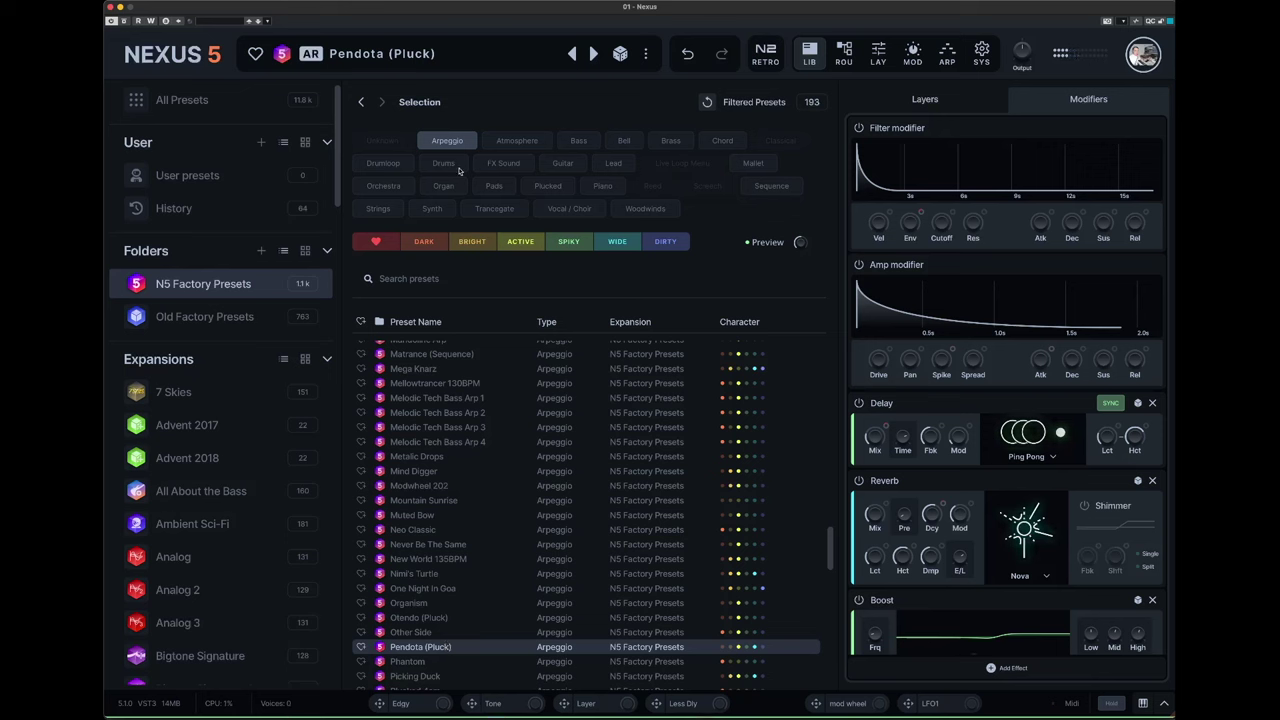
# - Filter to the Atmosphere tag, try Mars Probe, then load Chrome Voyager
pyautogui.click(505, 141)
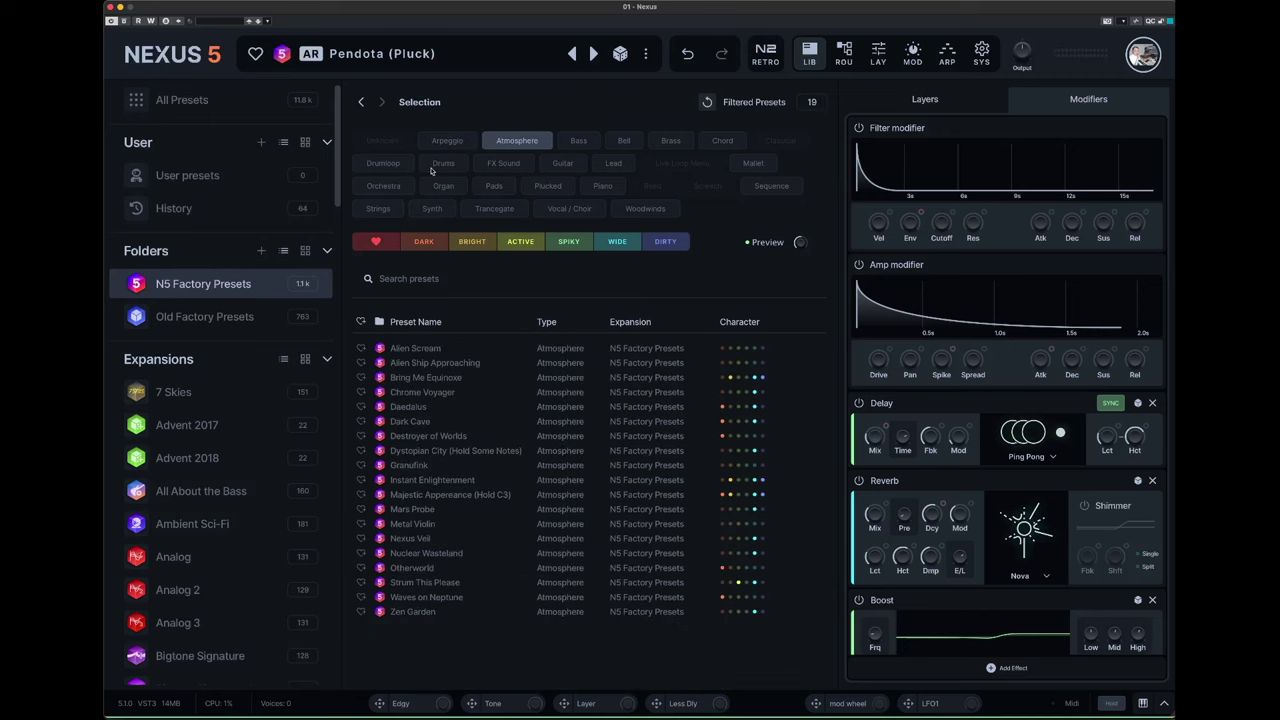
pyautogui.click(451, 511)
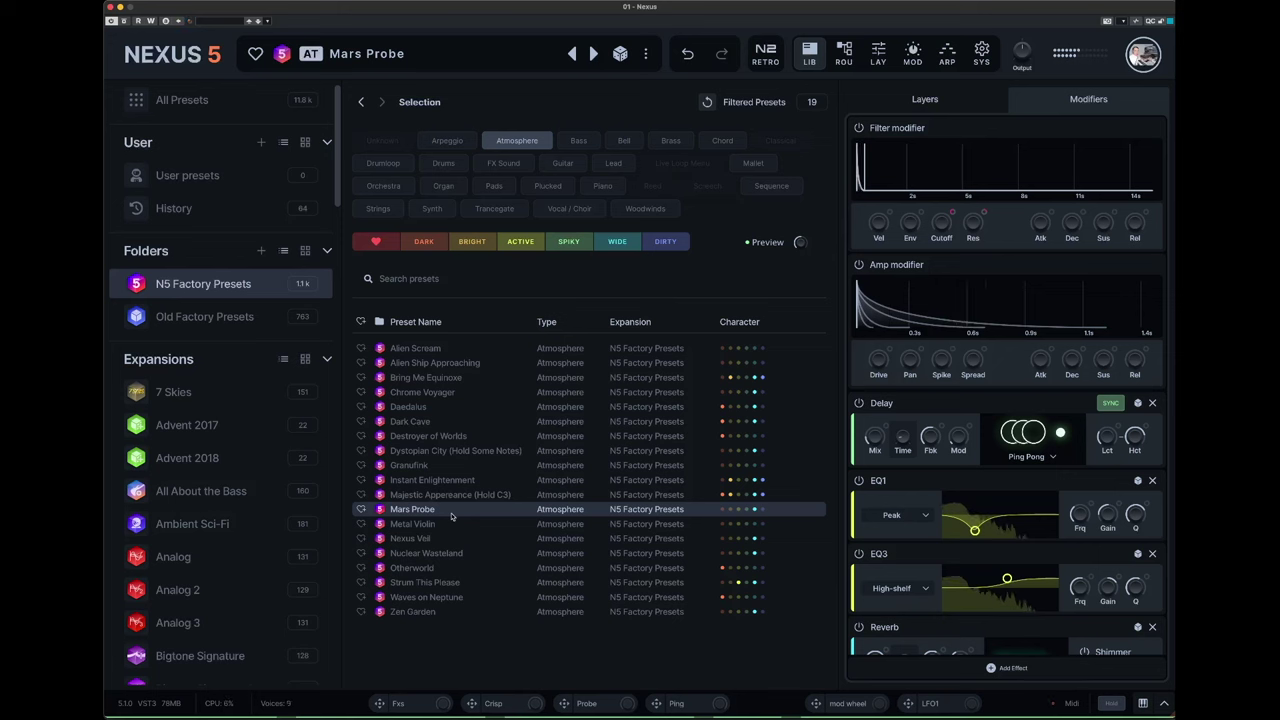
pyautogui.click(440, 396)
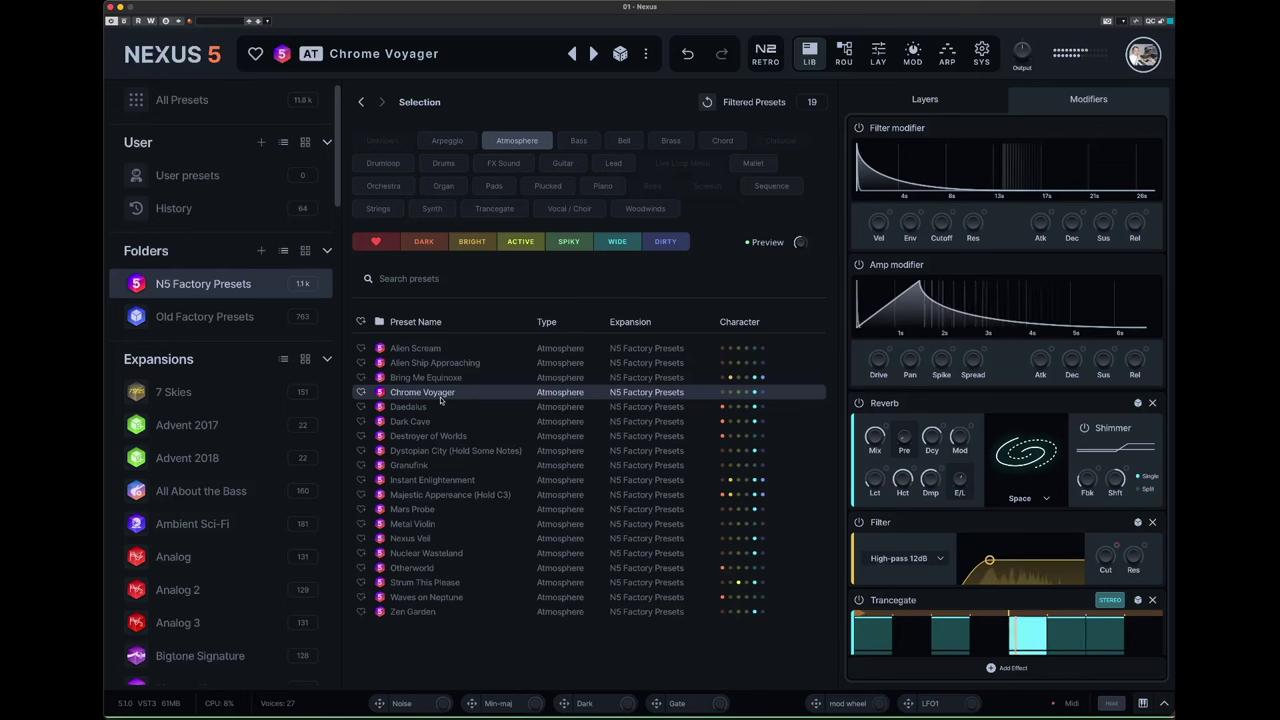
# - Filter to Plucked presets and audition Dream Core and Jupiter 4 Pluck
pyautogui.click(563, 186)
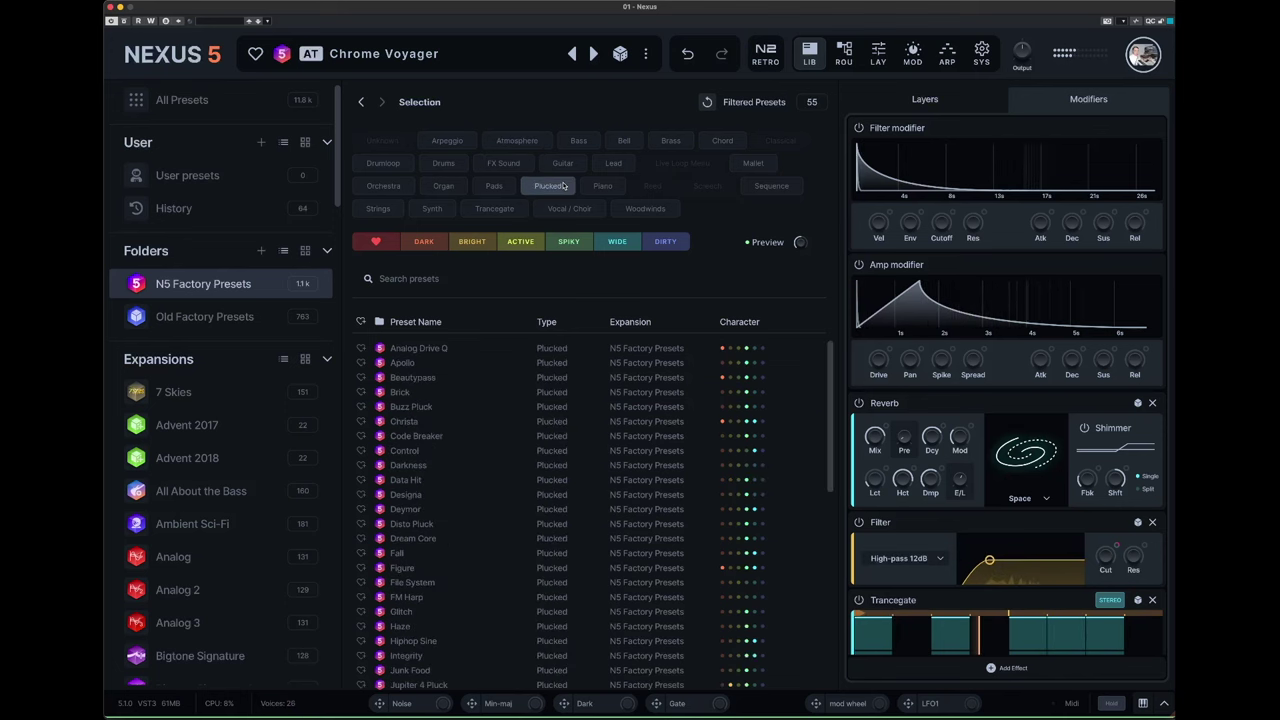
pyautogui.click(413, 540)
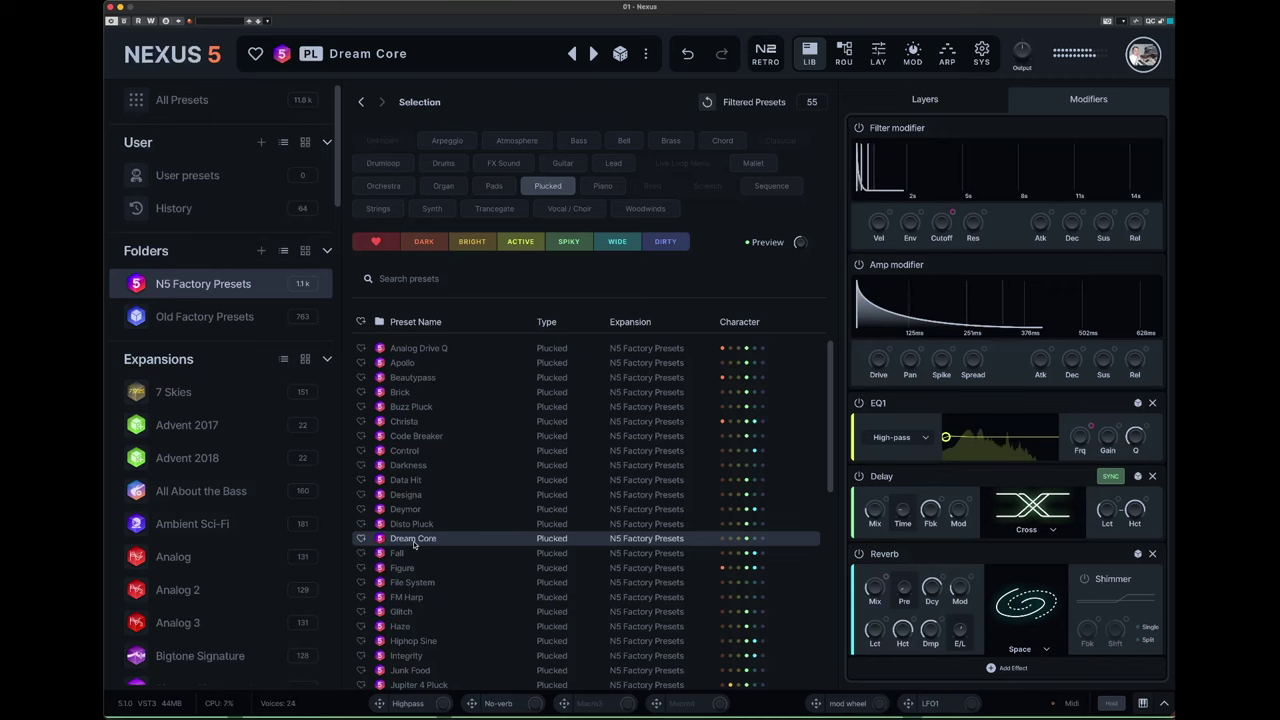
pyautogui.scroll(-3, 414, 543)
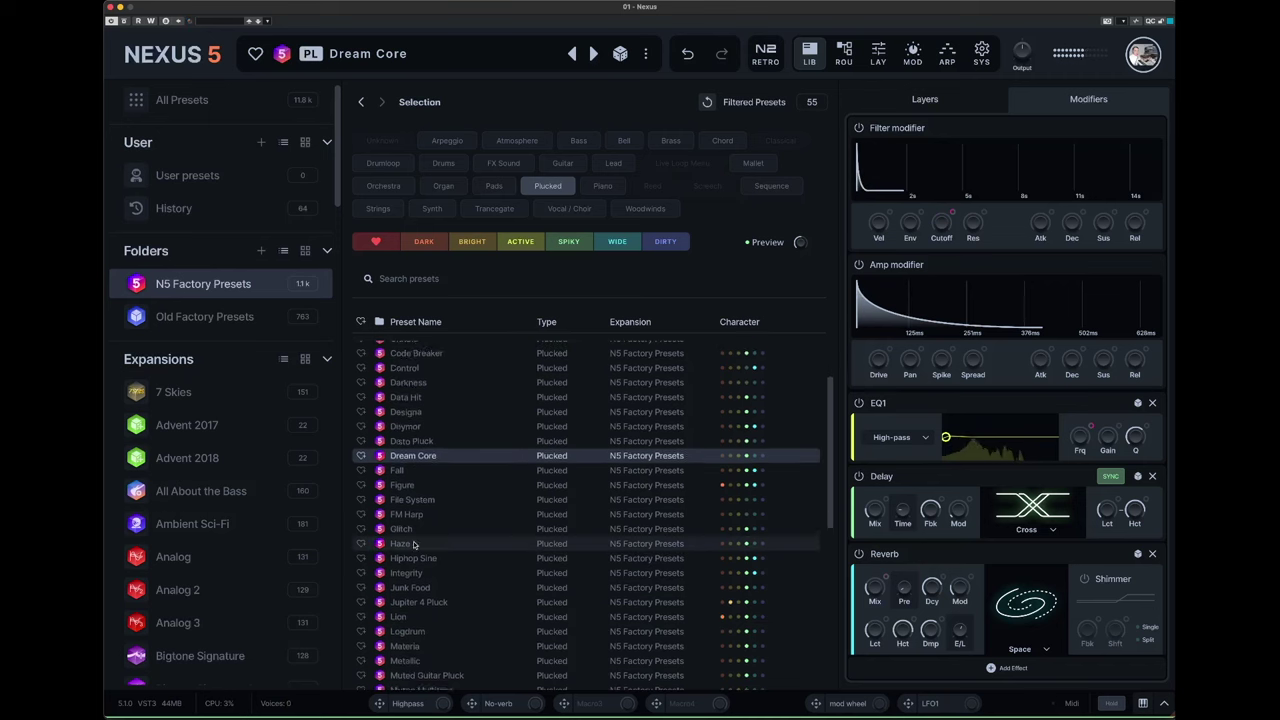
pyautogui.scroll(-2, 414, 543)
pyautogui.click(415, 550)
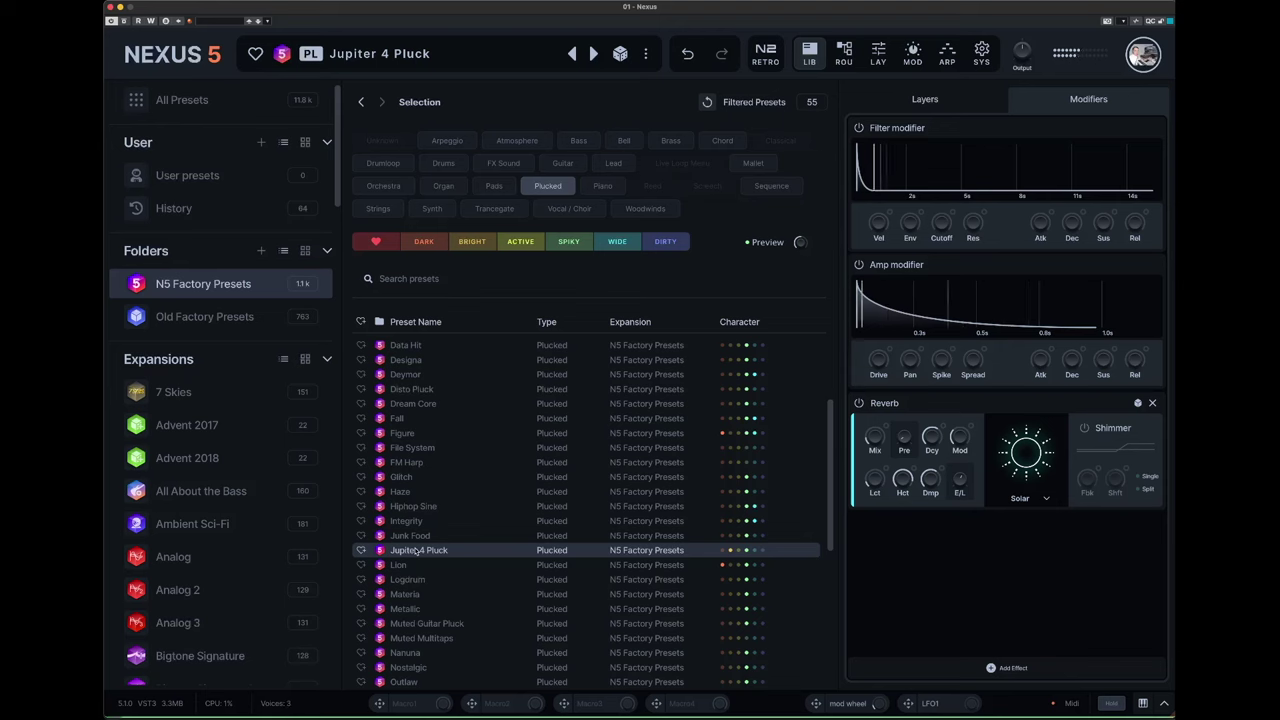
# - Load the Somebody preset, then switch the filter to the Strings tag
pyautogui.scroll(-5, 416, 548)
pyautogui.scroll(-3, 416, 548)
pyautogui.click(460, 632)
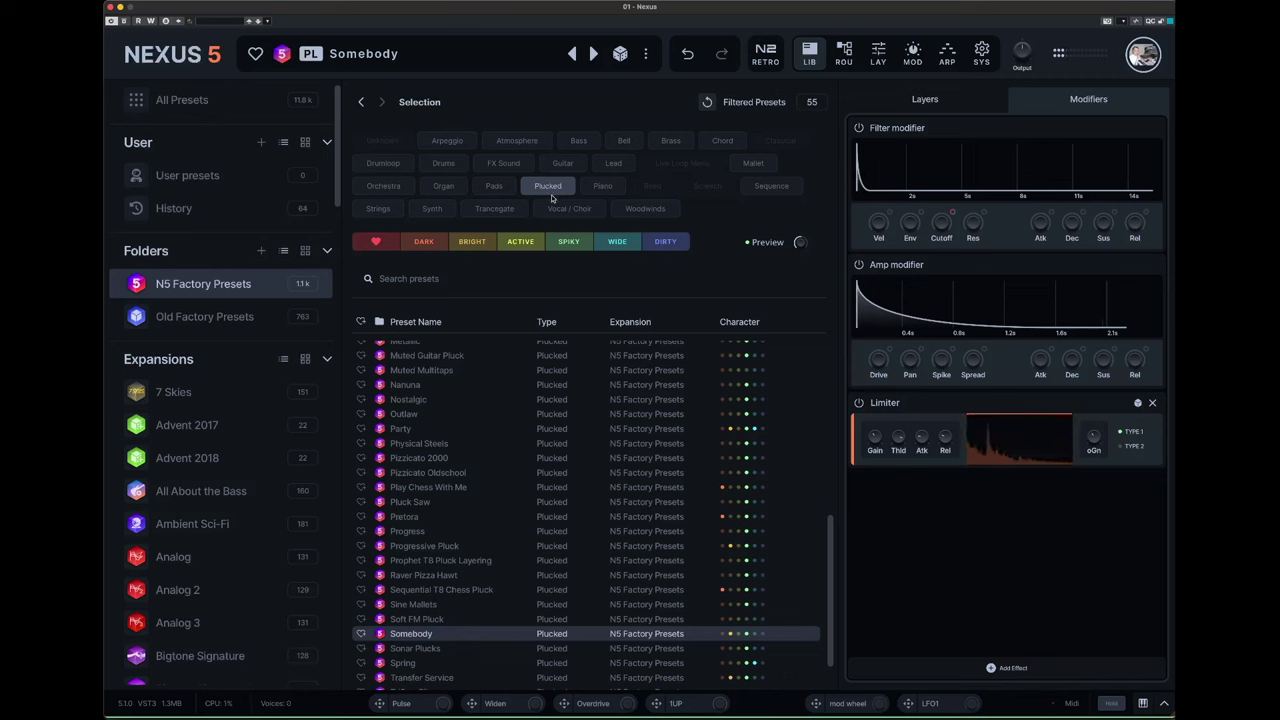
pyautogui.click(380, 209)
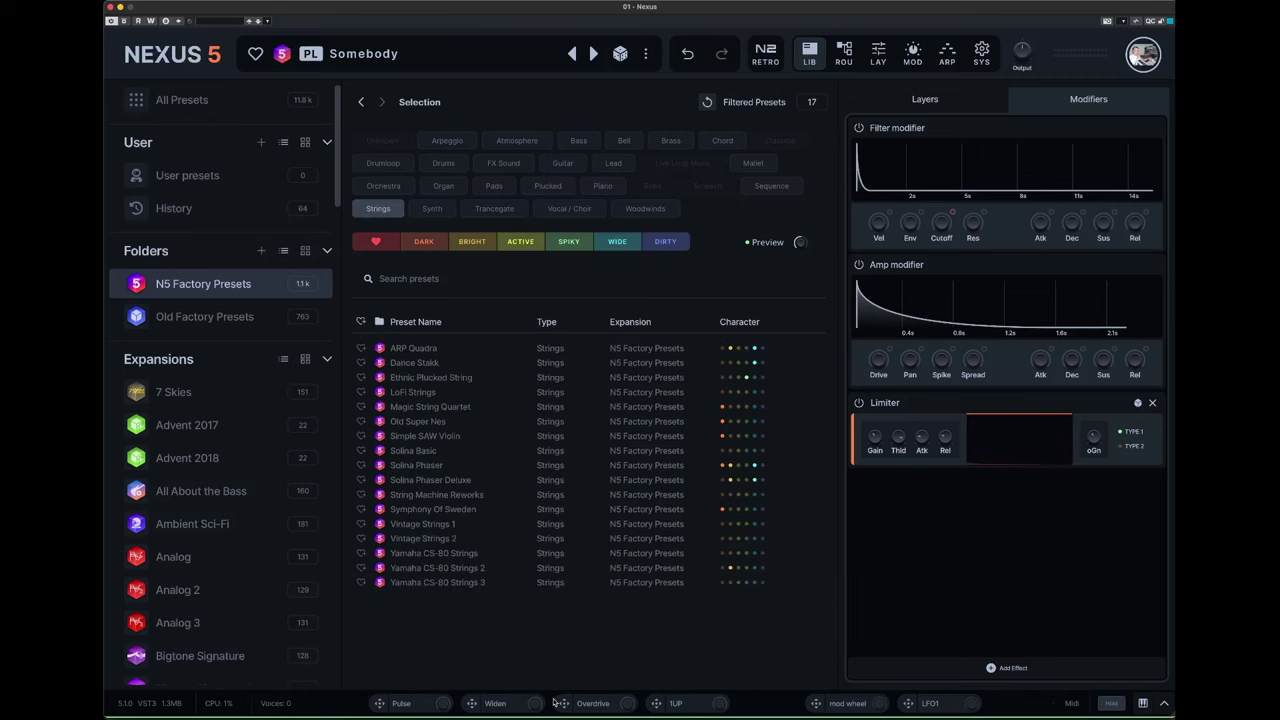
# - Audition Solina Phaser and Vintage Strings 2, then load Yamaha CS-80 Strings 3
pyautogui.click(444, 466)
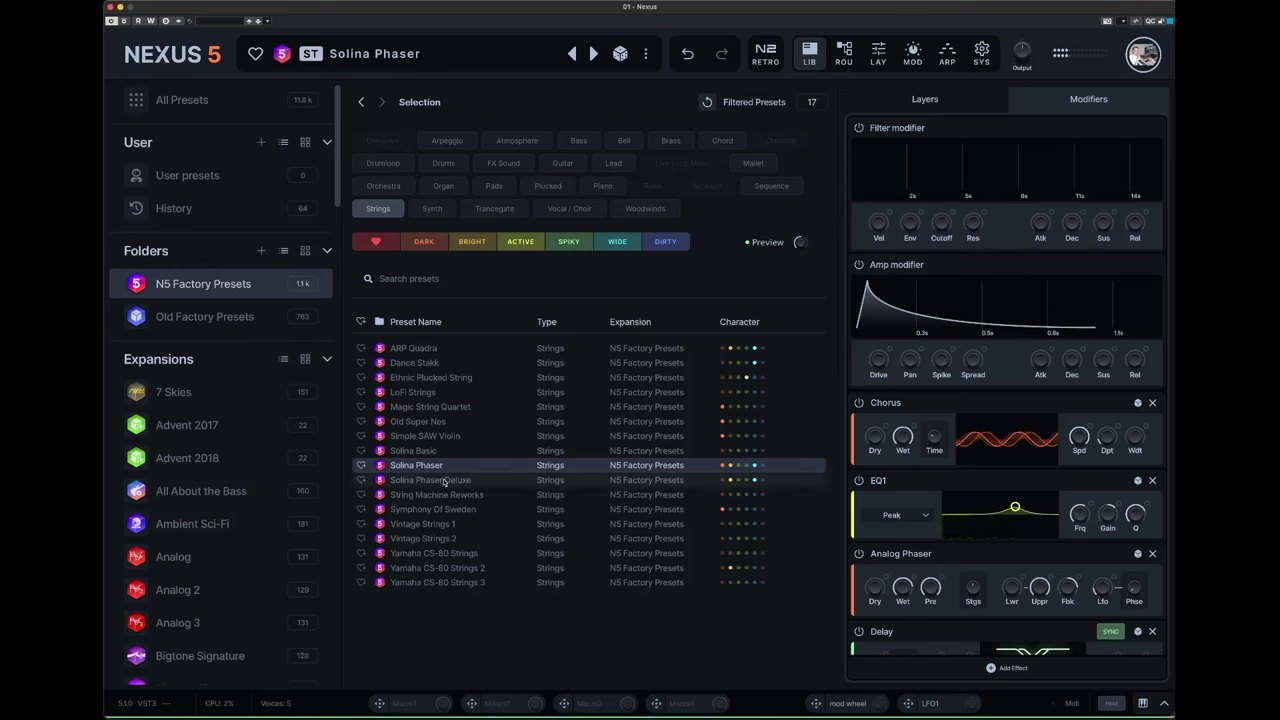
pyautogui.click(444, 541)
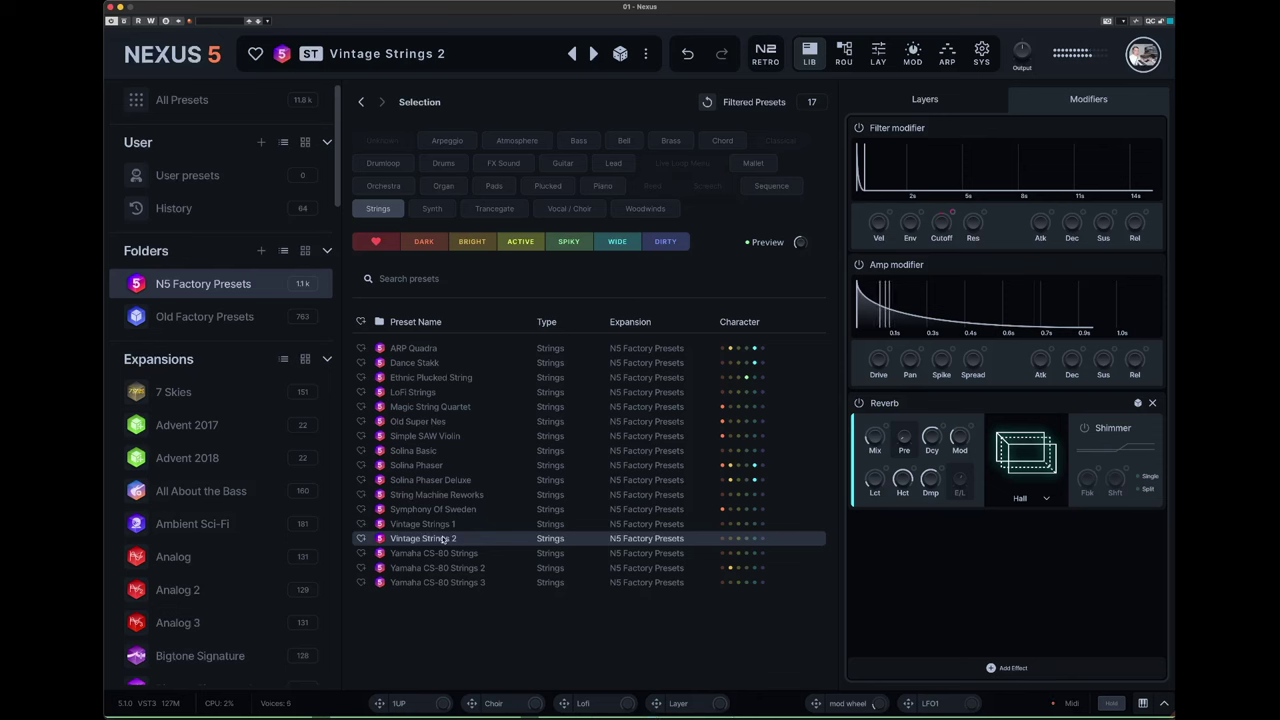
pyautogui.click(444, 584)
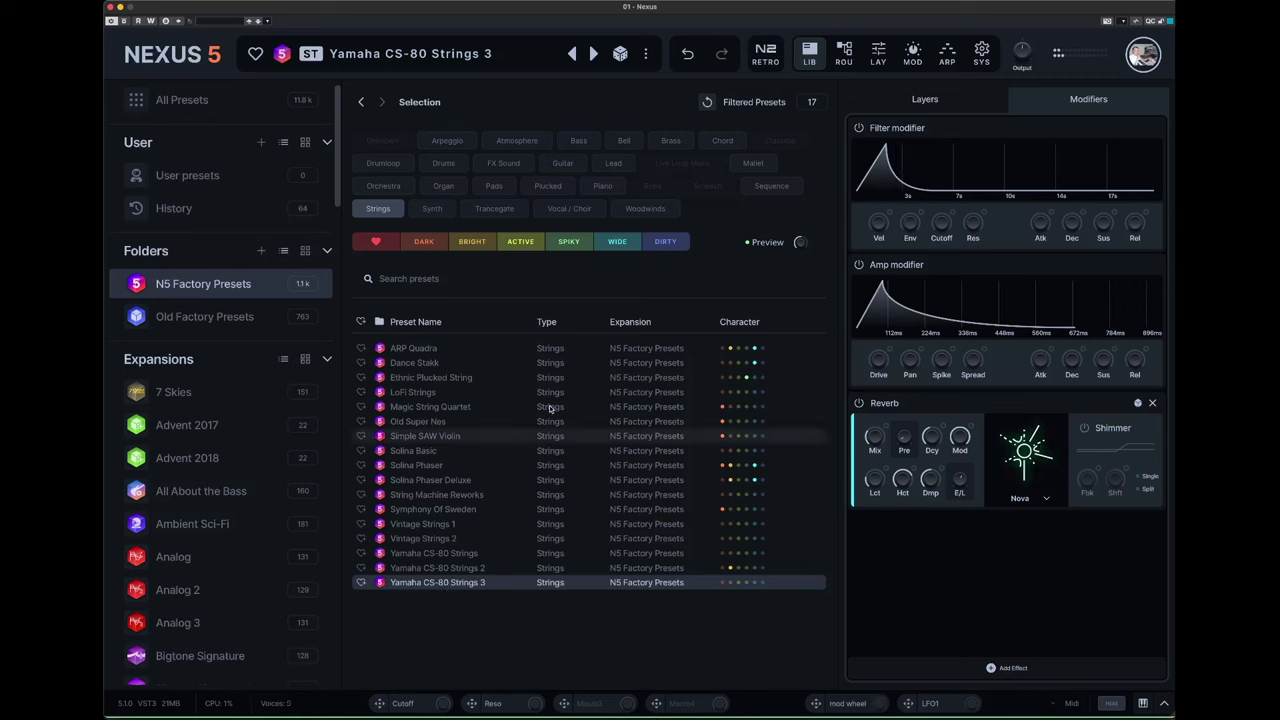
# - Clear the Strings tag filter and scroll the full preset list back to the top
pyautogui.click(390, 209)
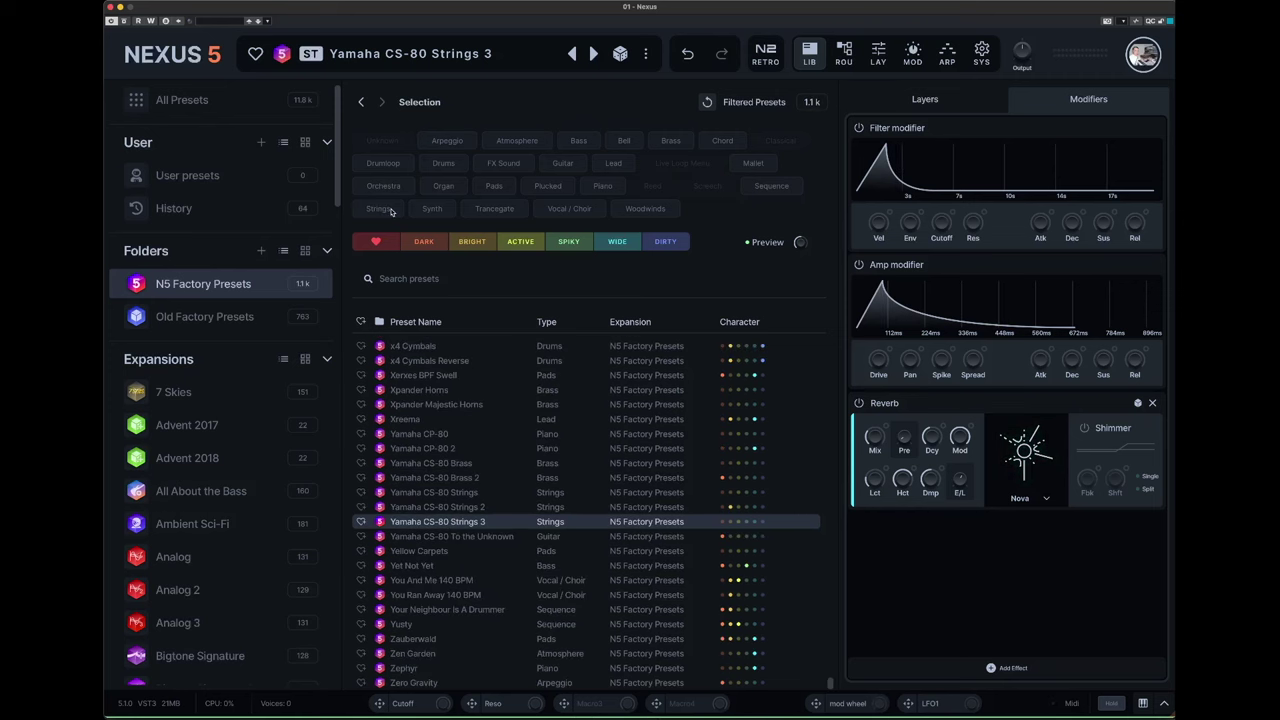
pyautogui.scroll(15, 733, 519)
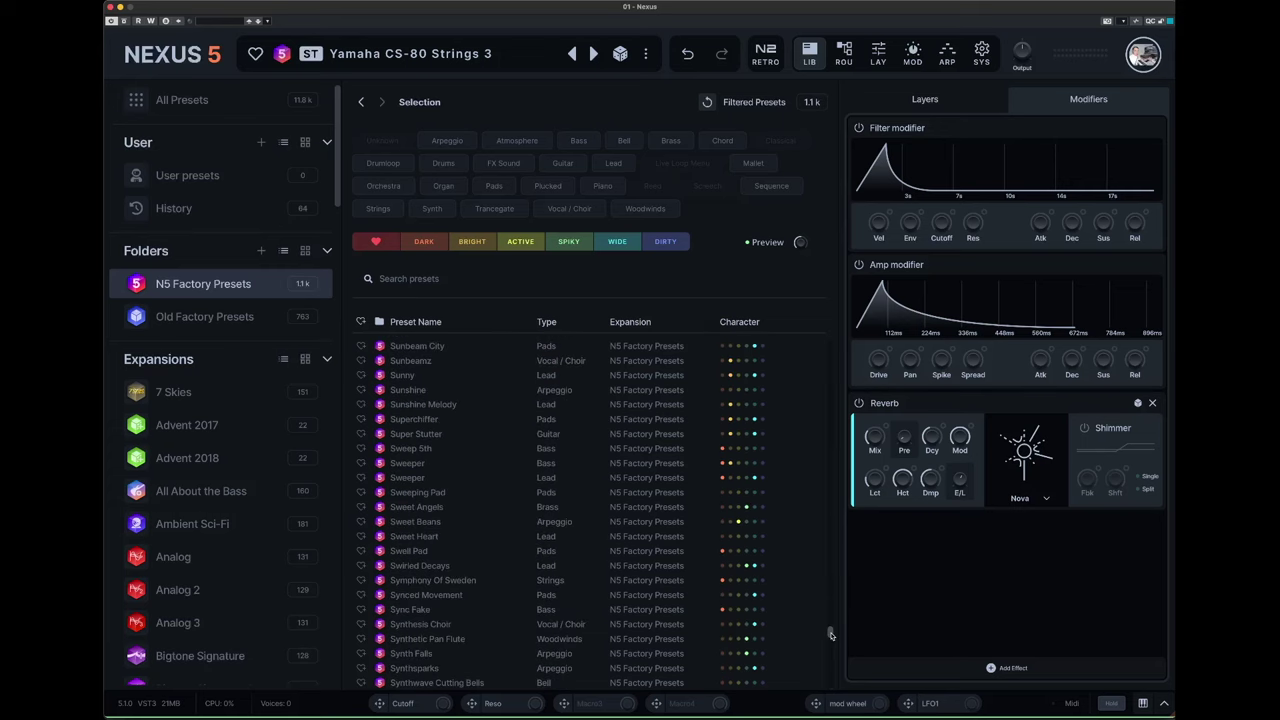
pyautogui.moveTo(830, 634); pyautogui.dragTo(845, 340)
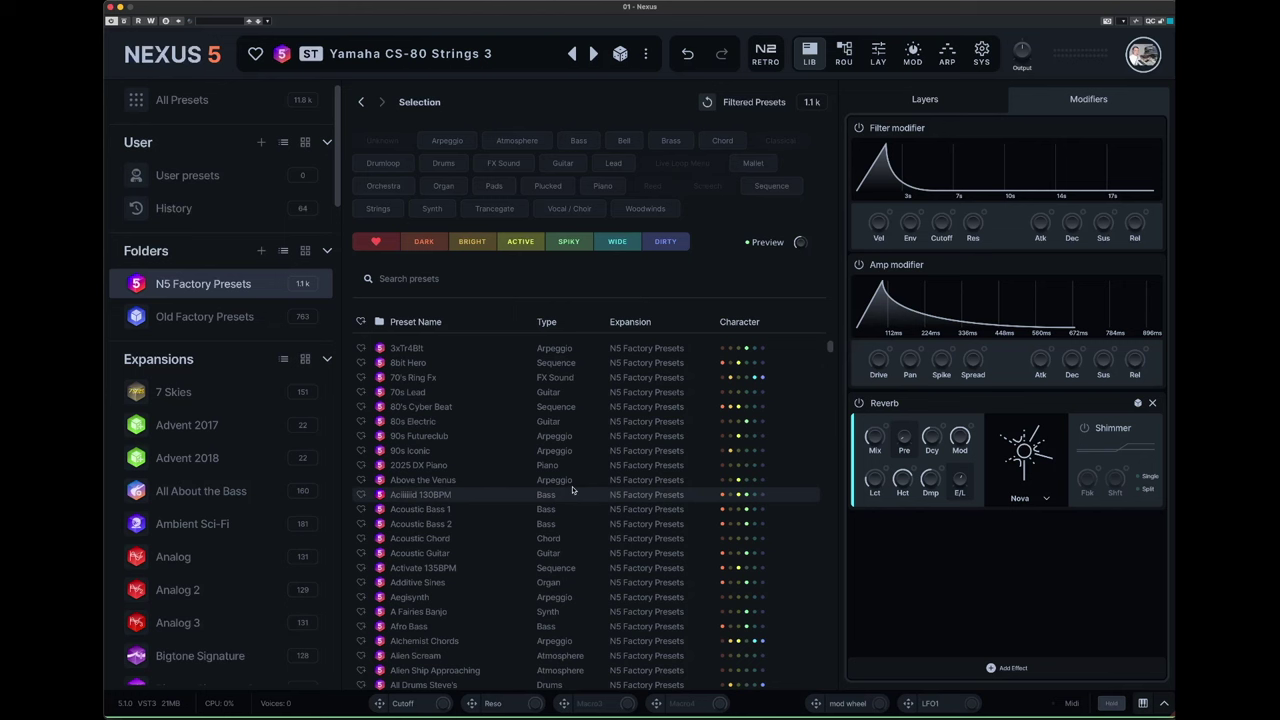
# - Look over the preset's Layers and Modifiers views, then show the routing overview
pyautogui.click(914, 102)
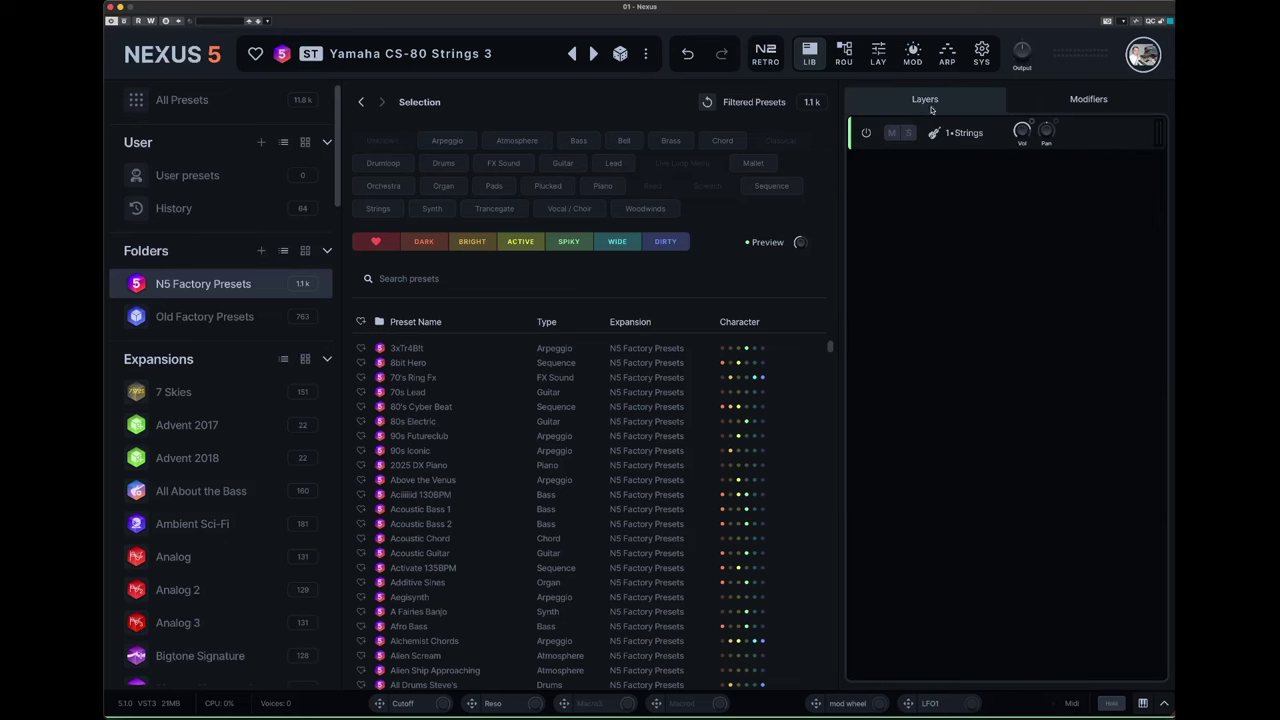
pyautogui.click(1083, 101)
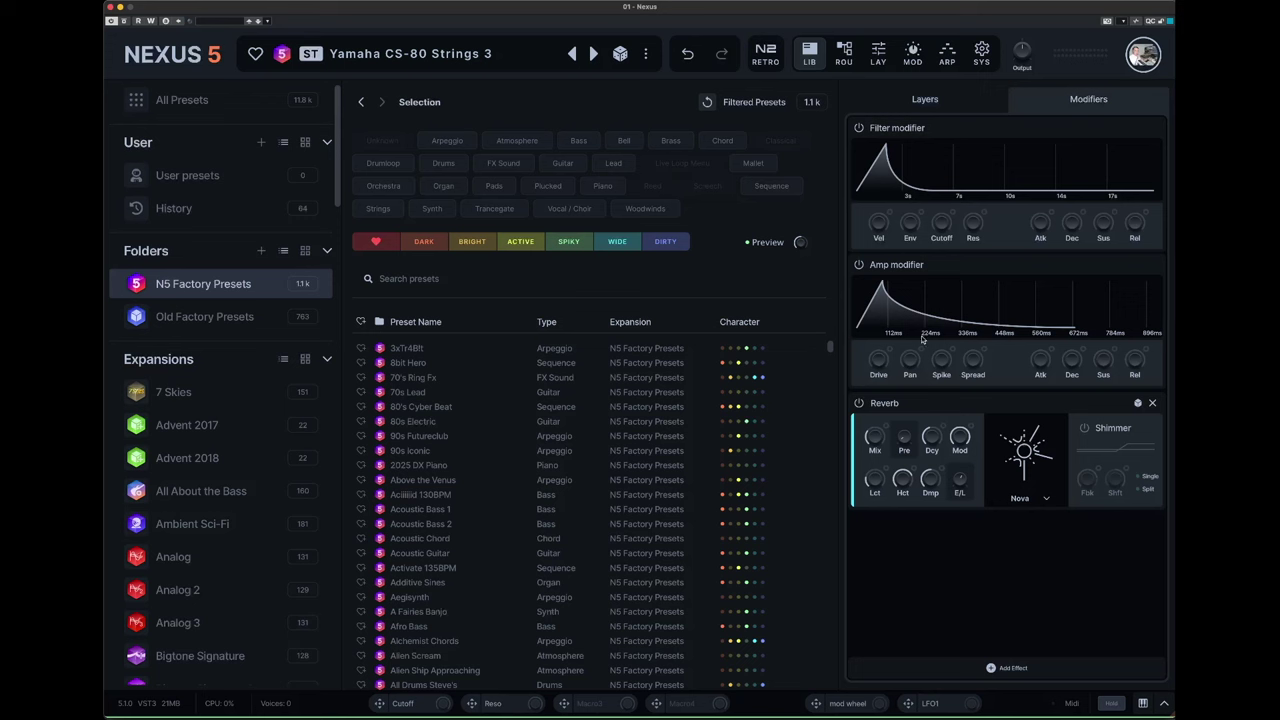
pyautogui.click(844, 54)
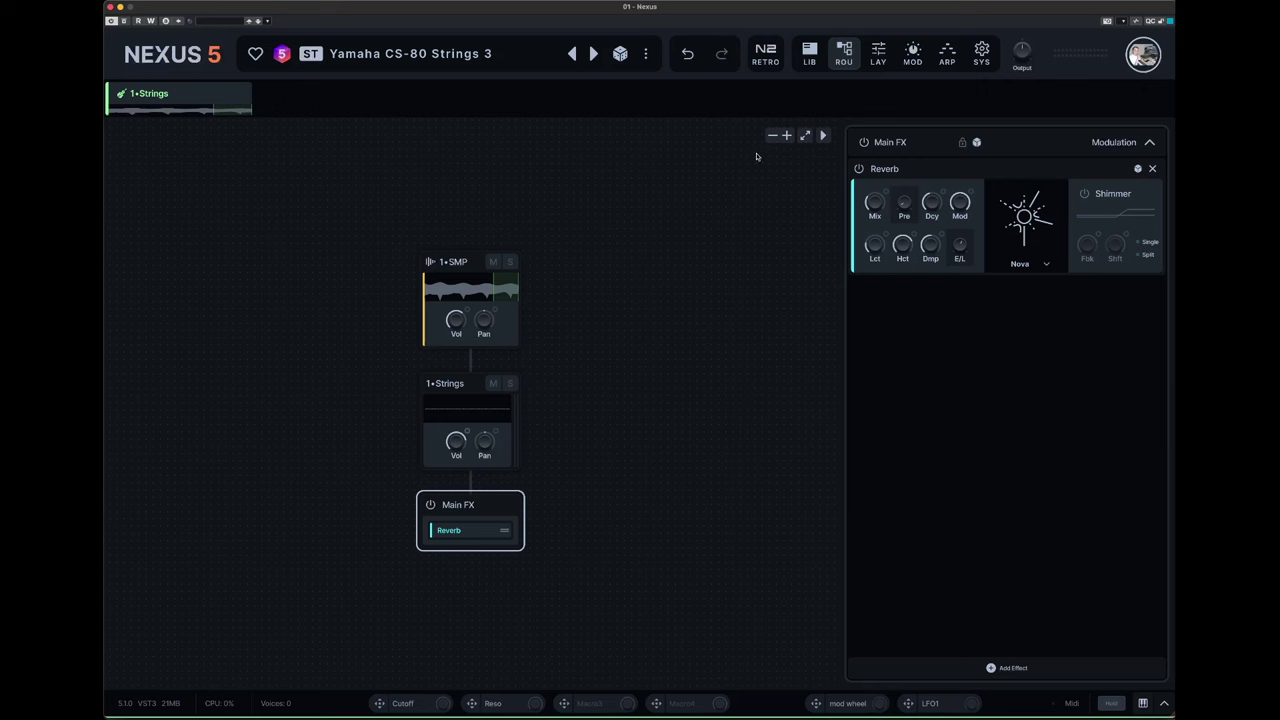
# - Enlarge the routing diagram, add a second layer, and open its 2•OSC node in the layer editor
pyautogui.click(786, 136)
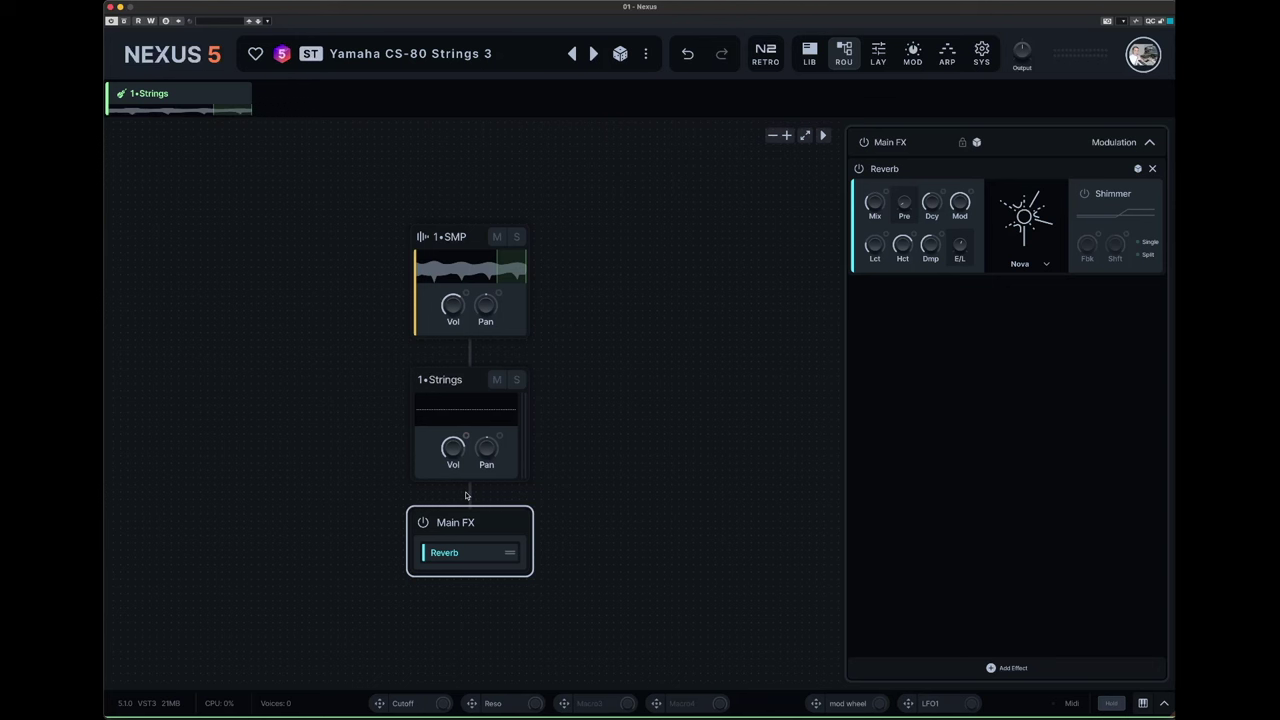
pyautogui.moveTo(466, 495); pyautogui.dragTo(368, 449)
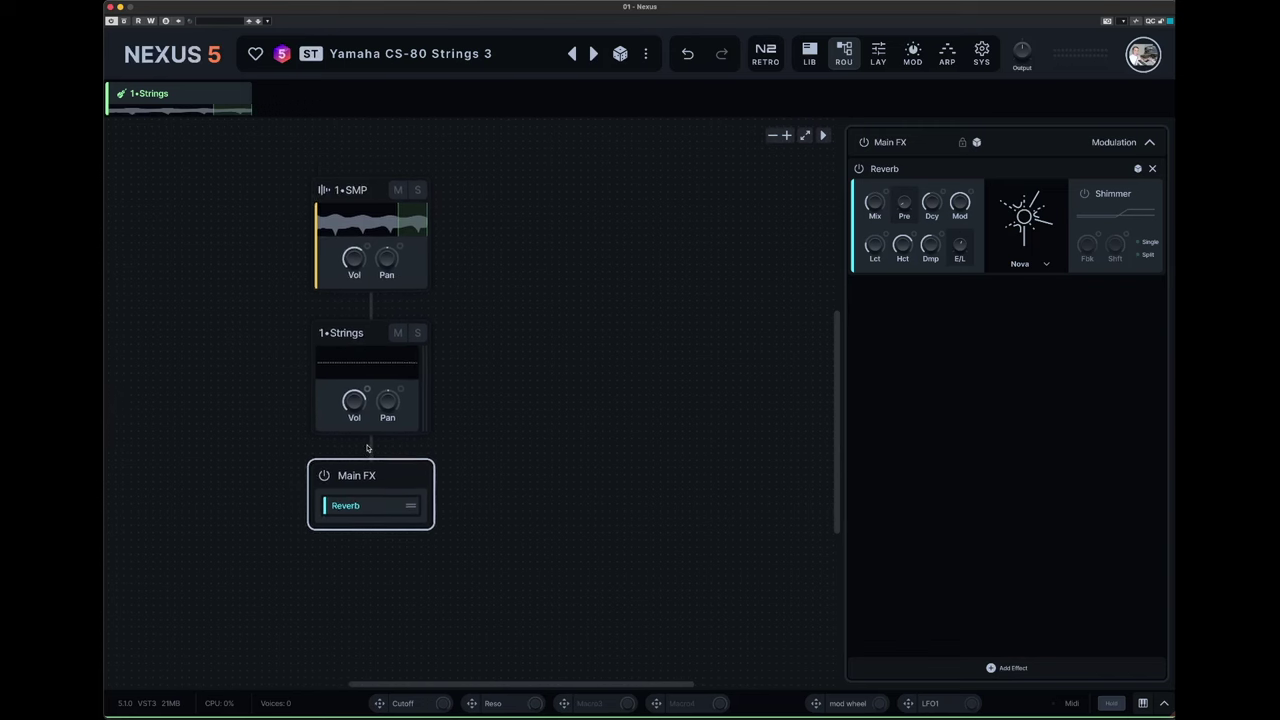
pyautogui.click(537, 312)
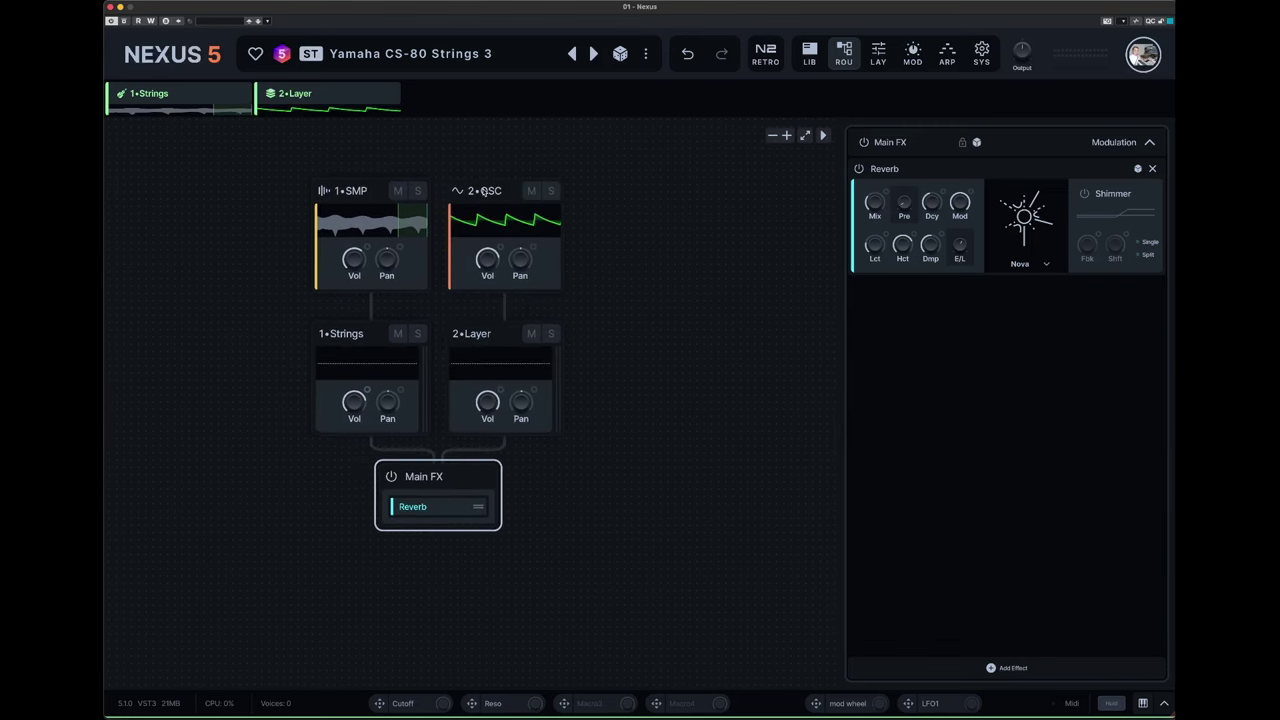
pyautogui.doubleClick(507, 191)
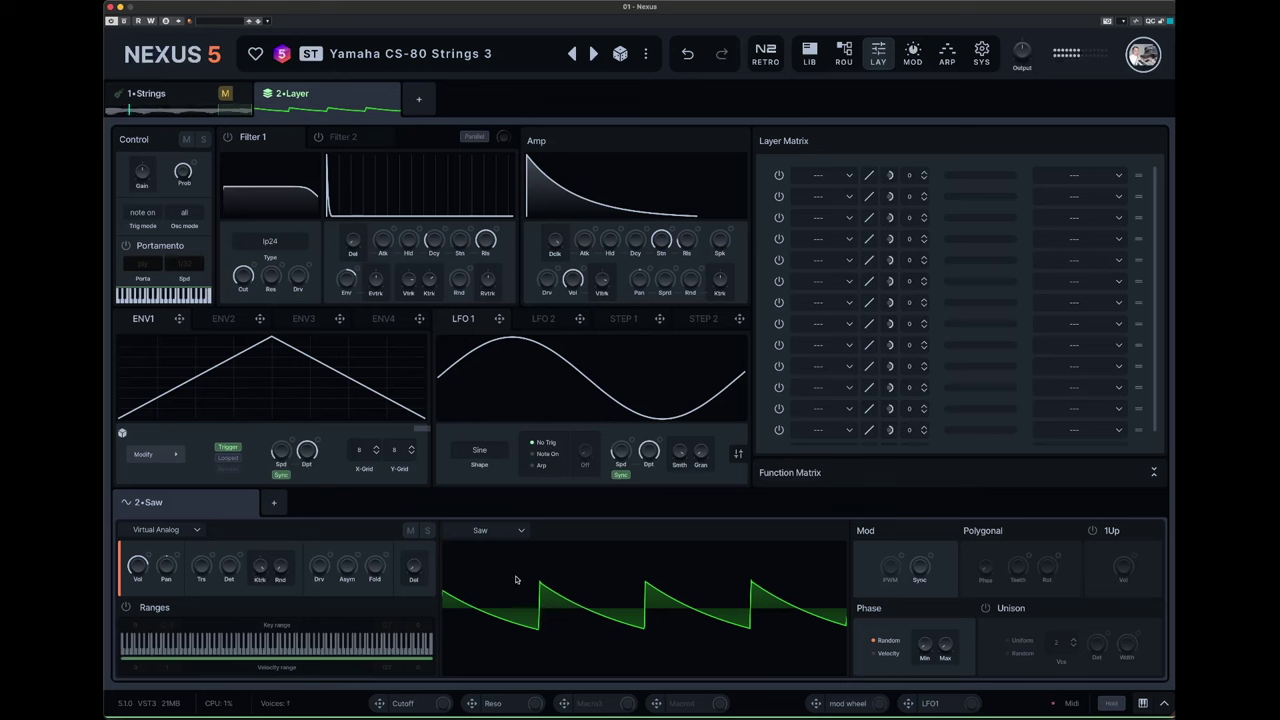
# - Keep the Virtual Analog oscillator with Saw waveform and bring up Filter 1's type list
pyautogui.click(199, 530)
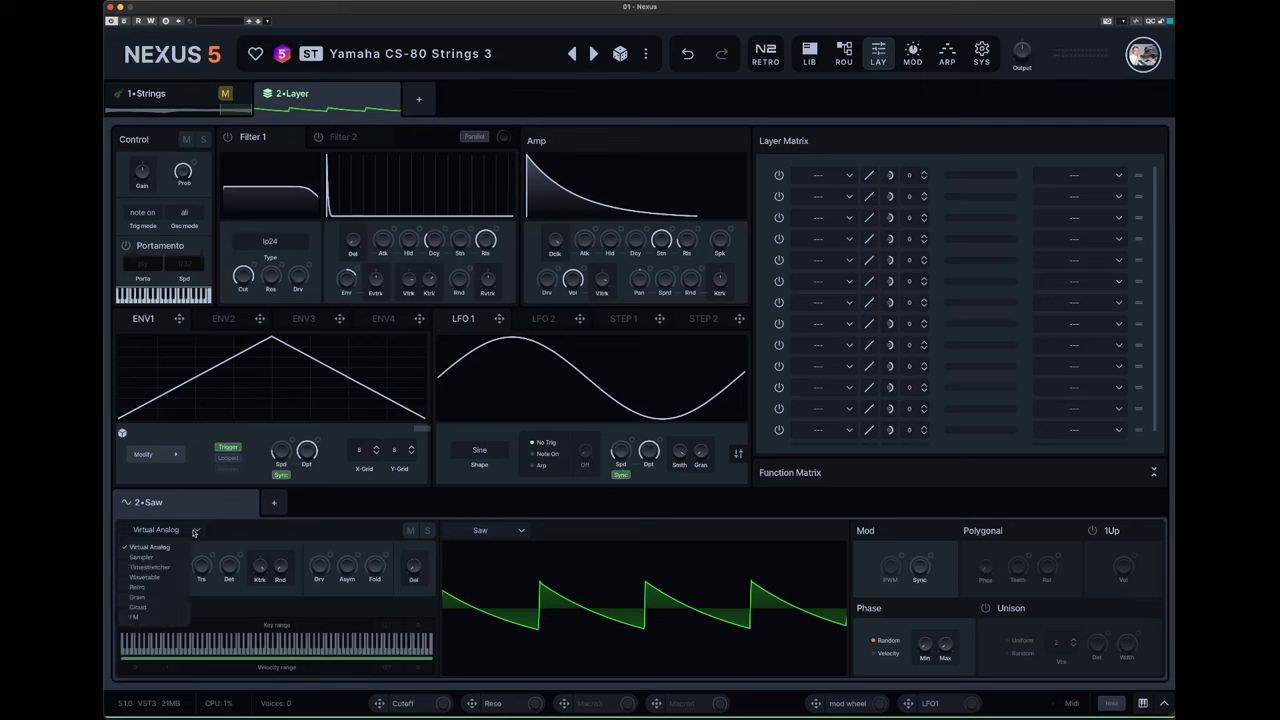
pyautogui.click(195, 531)
pyautogui.click(519, 532)
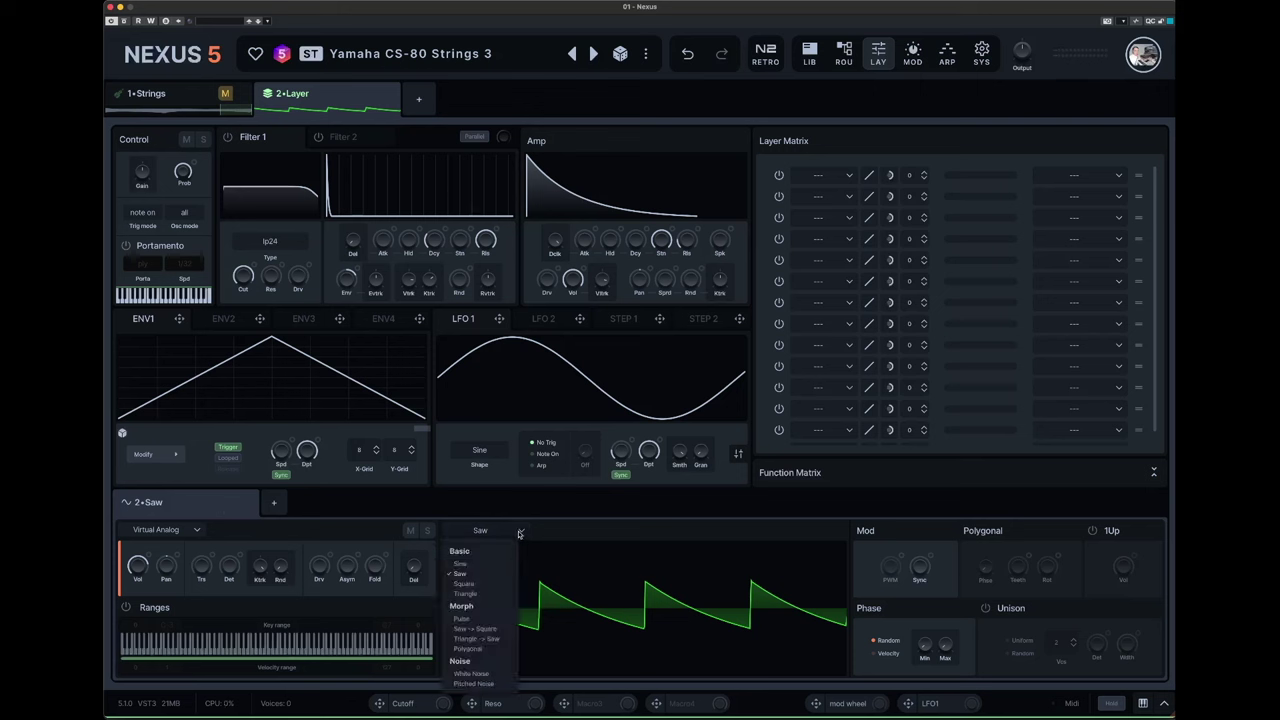
pyautogui.click(477, 574)
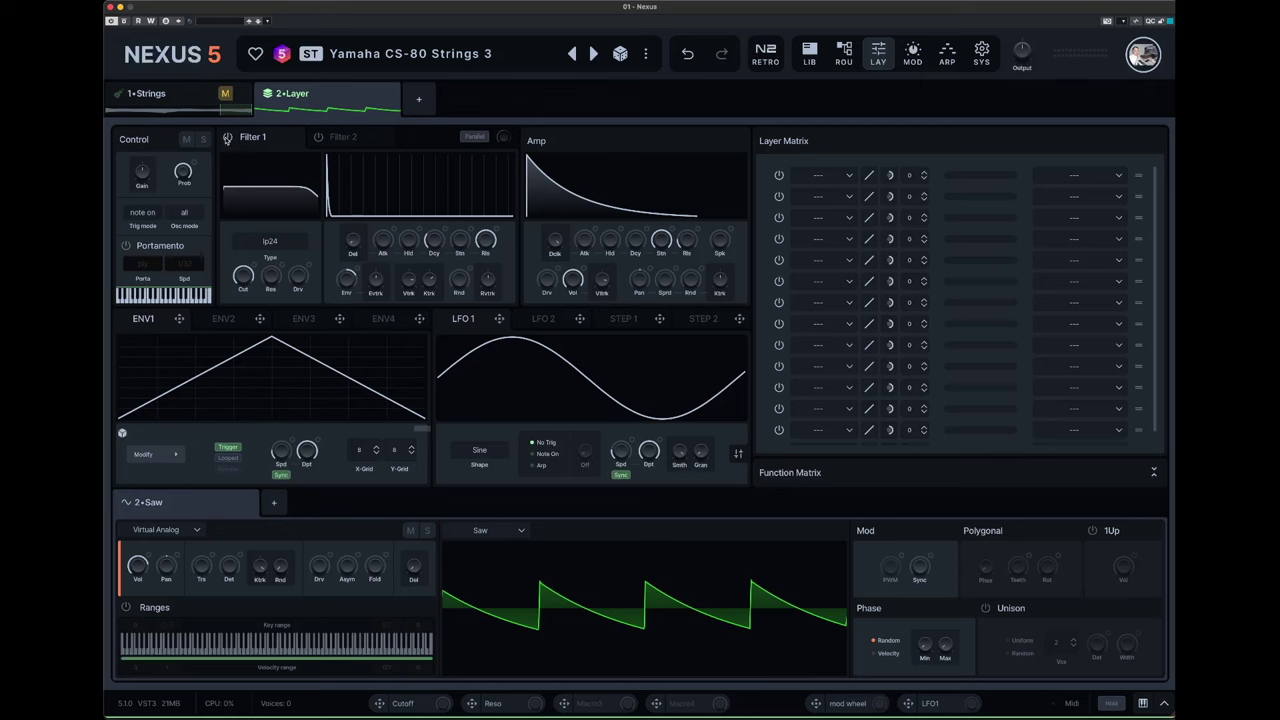
pyautogui.click(262, 239)
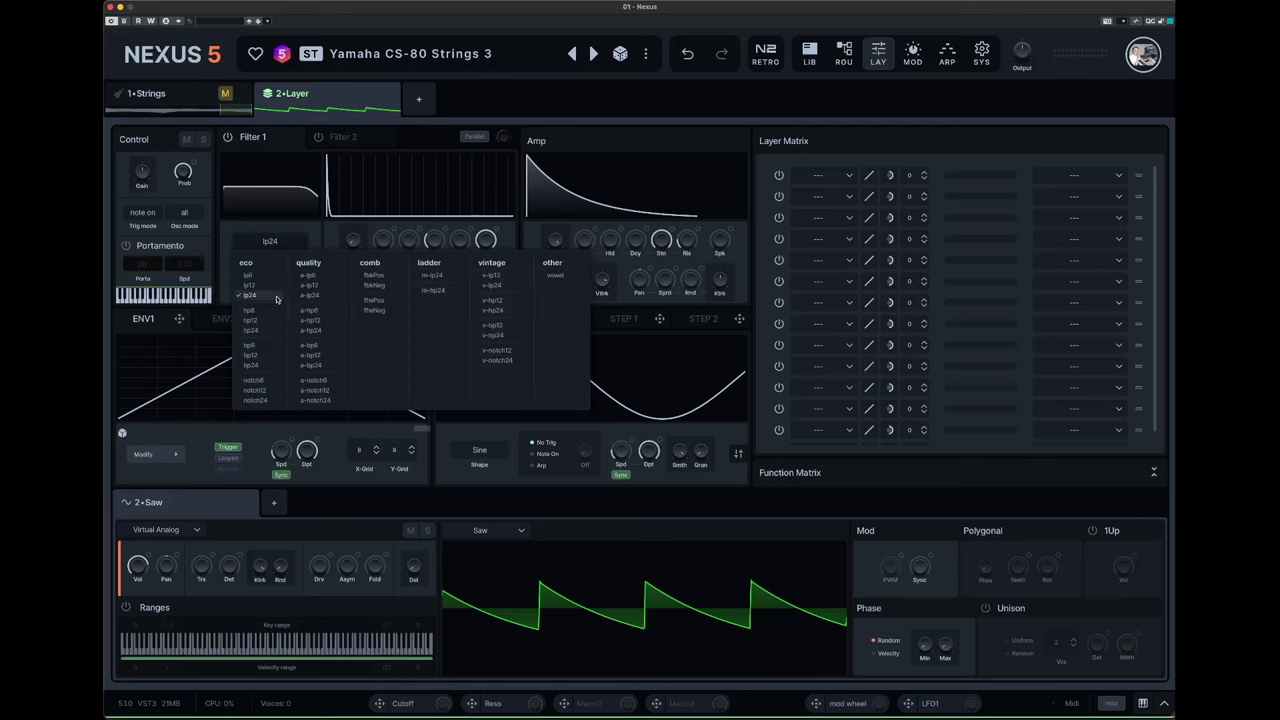
# - Set Filter 1 to v-lp24, lower its cutoff, and route ENV1 to the cutoff at +127
pyautogui.click(503, 287)
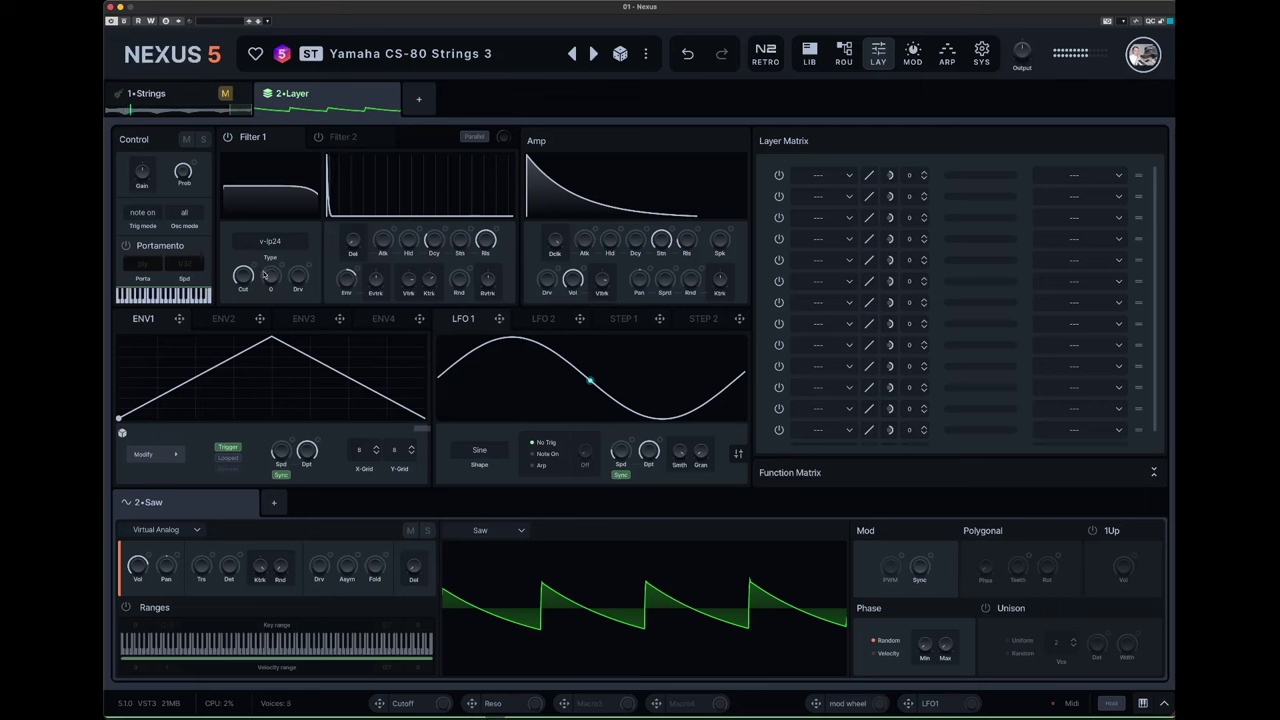
pyautogui.moveTo(243, 275); pyautogui.dragTo(245, 281)
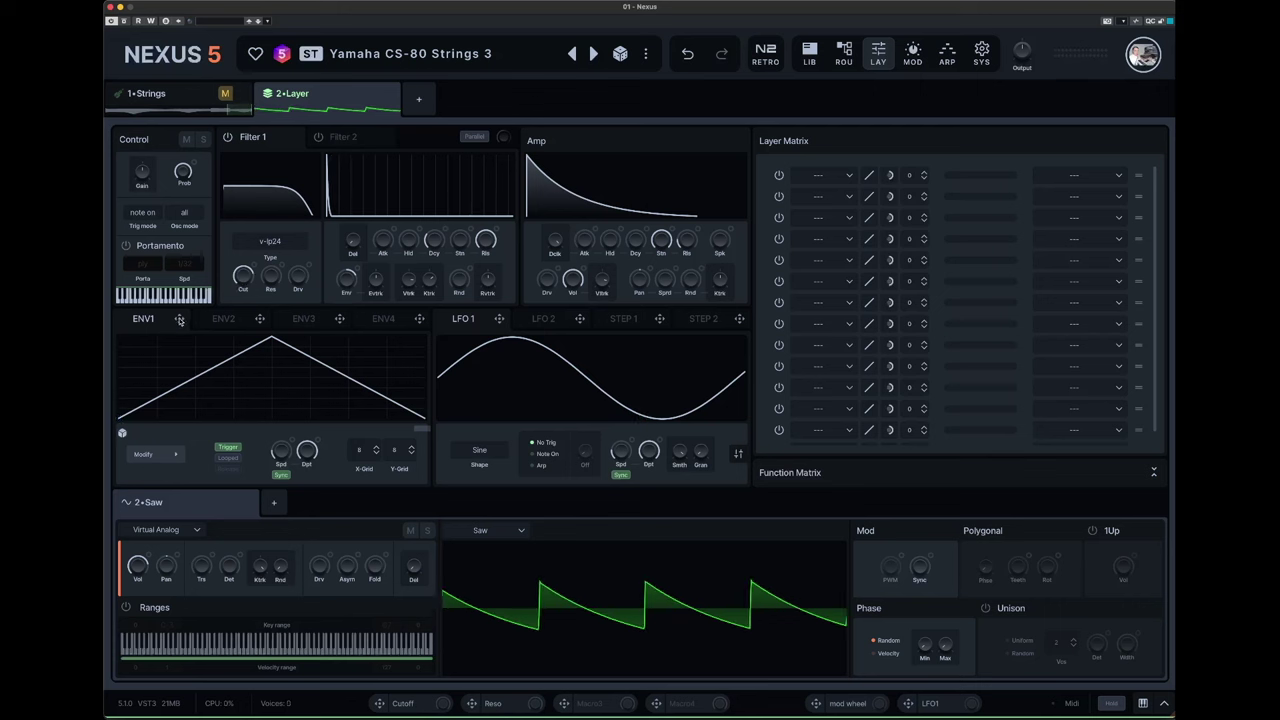
pyautogui.moveTo(179, 319); pyautogui.dragTo(254, 268)
pyautogui.moveTo(179, 318); pyautogui.dragTo(246, 278)
pyautogui.moveTo(247, 273)
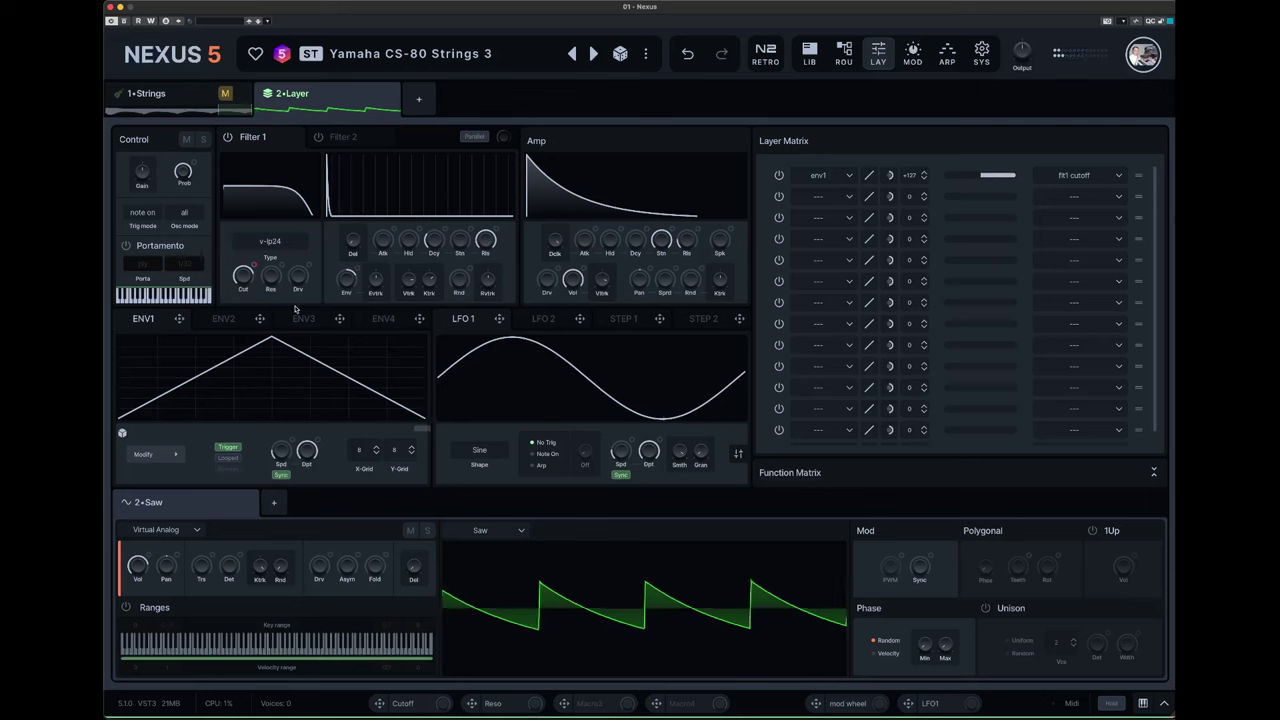
# - Set ENV1 to Looped and drag its breakpoints into a two-peak zigzag with a mid-height dip
pyautogui.click(230, 451)
pyautogui.click(228, 458)
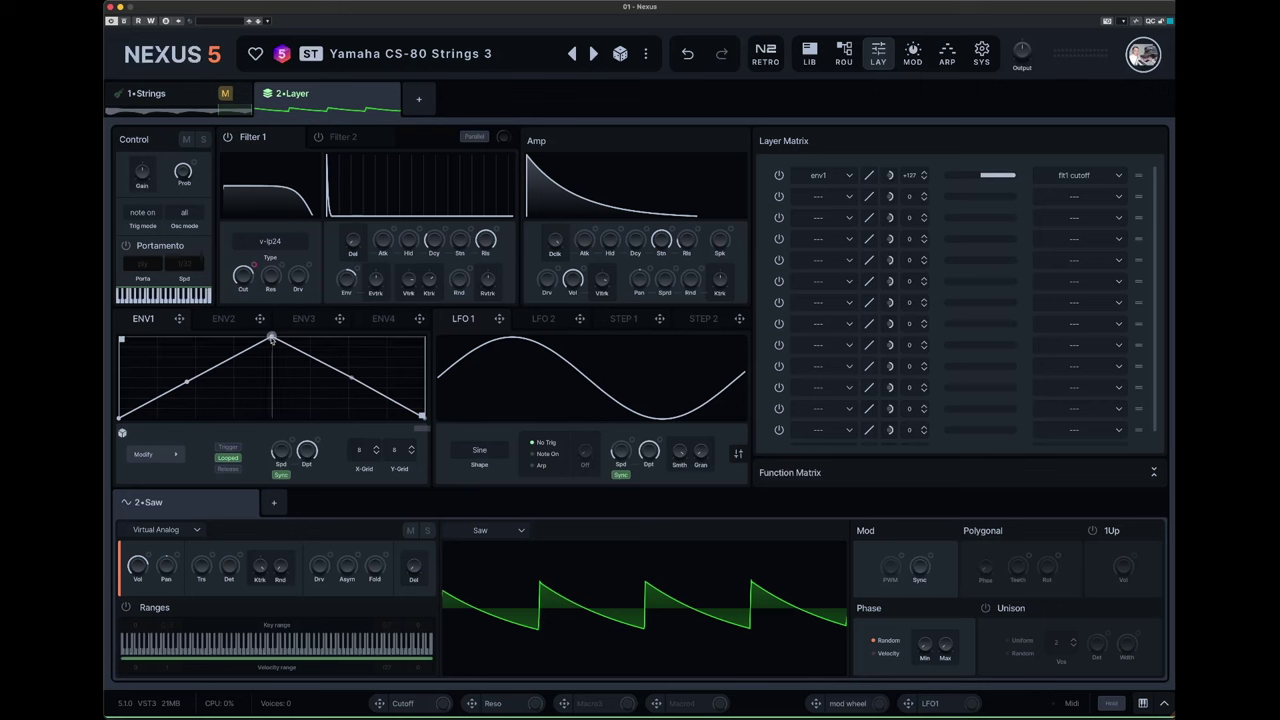
pyautogui.moveTo(271, 340); pyautogui.dragTo(271, 418)
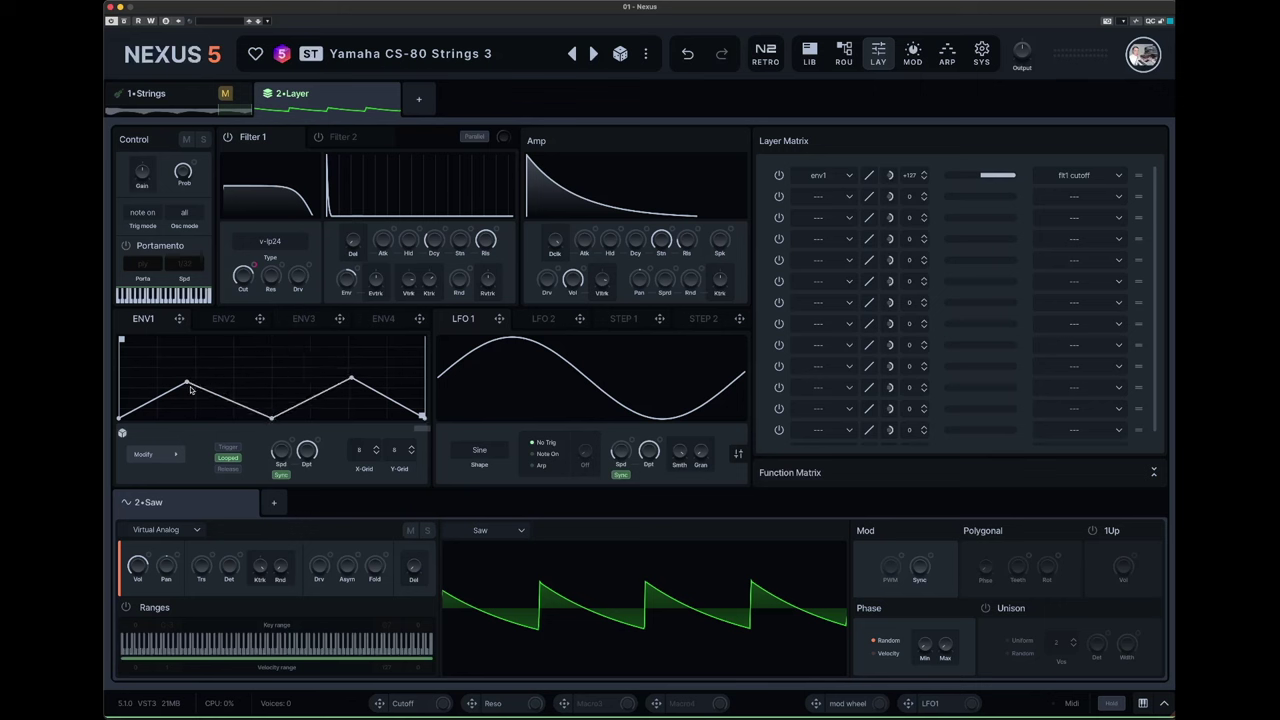
pyautogui.moveTo(191, 389); pyautogui.dragTo(189, 362)
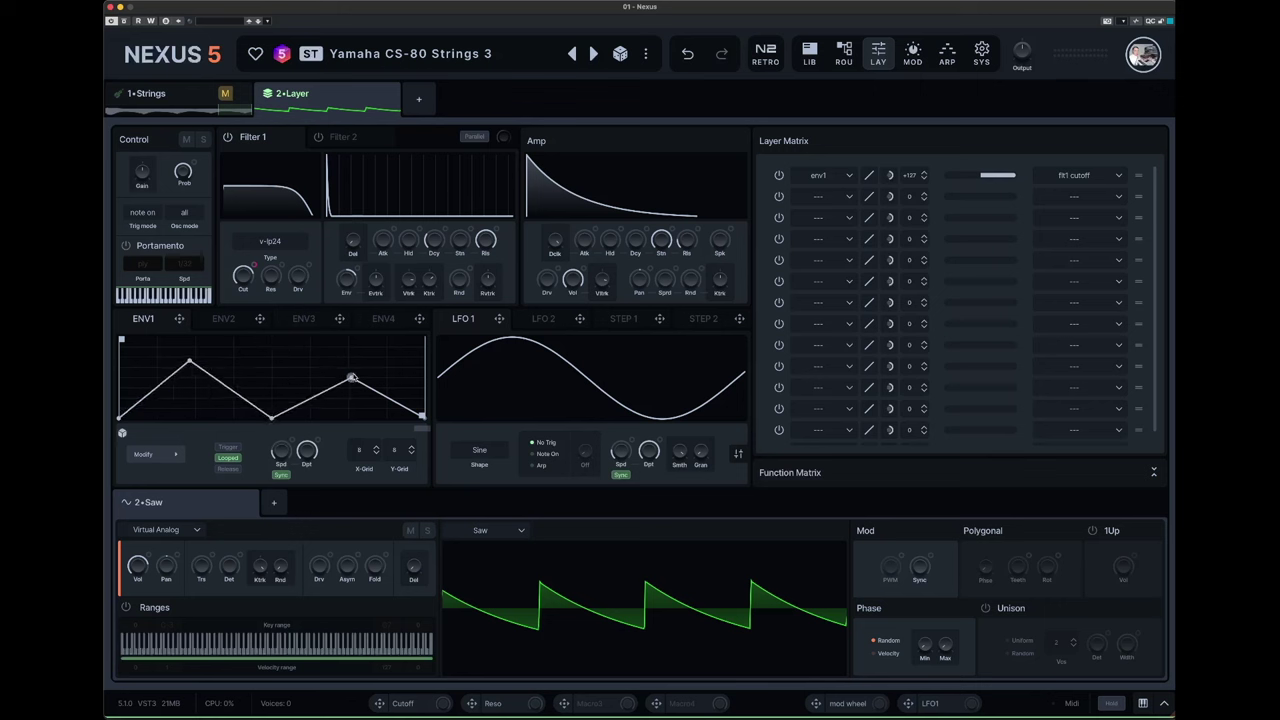
pyautogui.moveTo(351, 378)
pyautogui.mouseDown()
pyautogui.moveTo(353, 342)
pyautogui.moveTo(348, 361)
pyautogui.mouseUp()
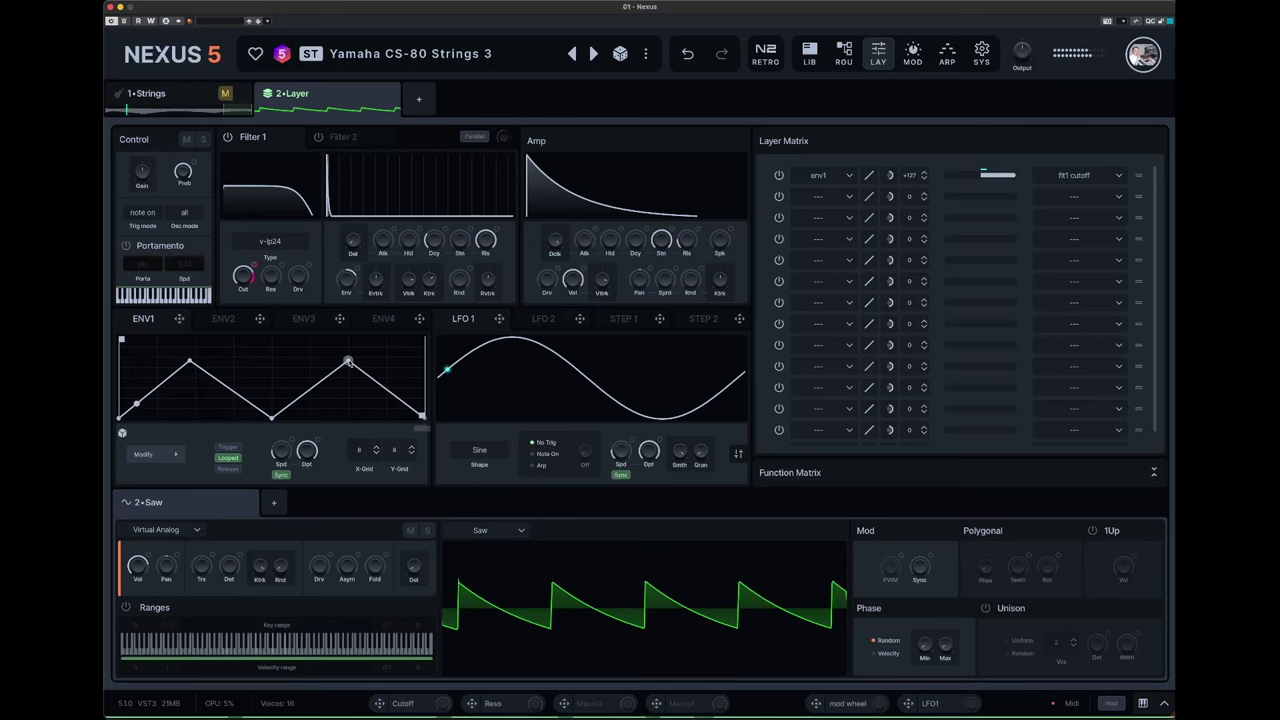
# - Set Filter 2 to the a-hp6 high-pass filter type
pyautogui.click(335, 137)
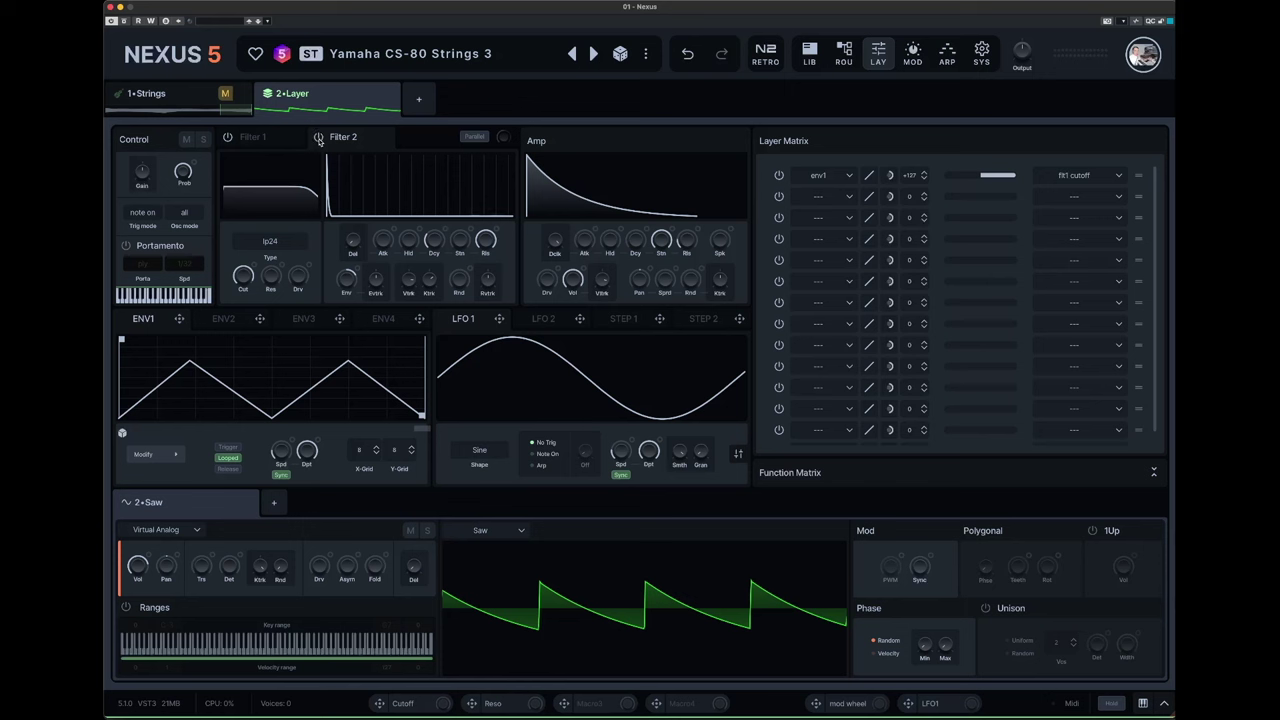
pyautogui.moveTo(385, 241)
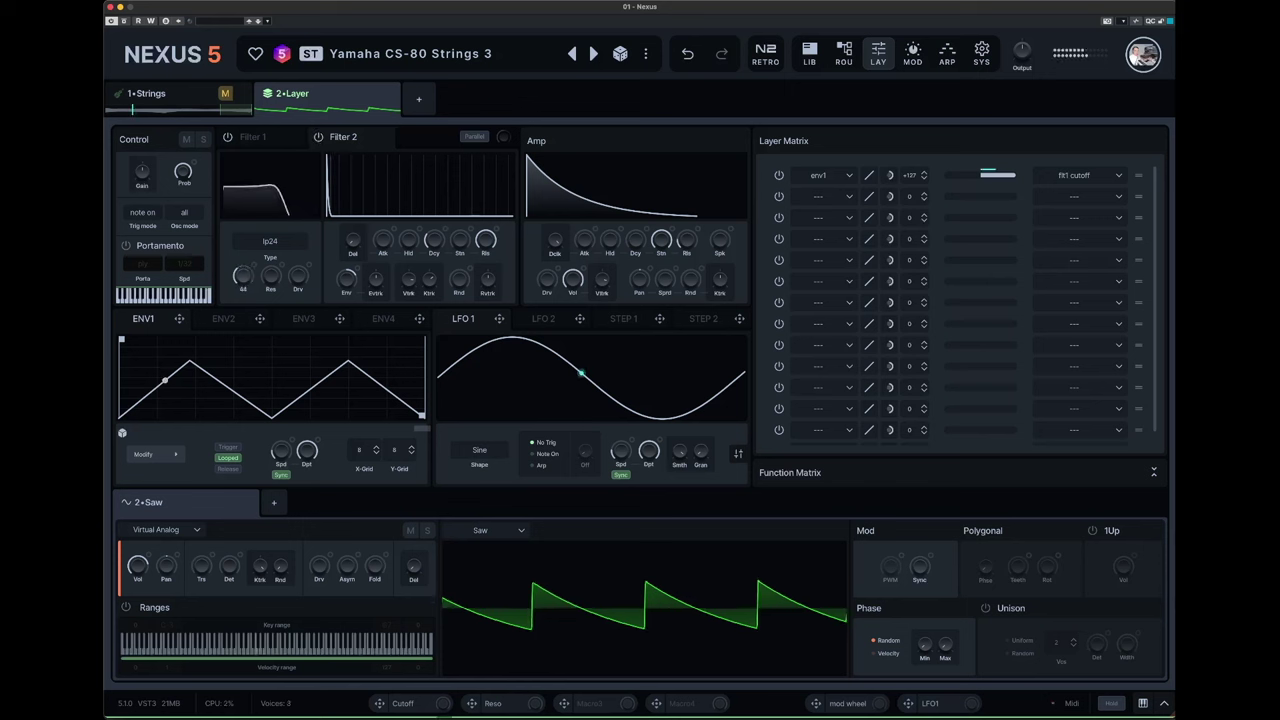
pyautogui.click(272, 242)
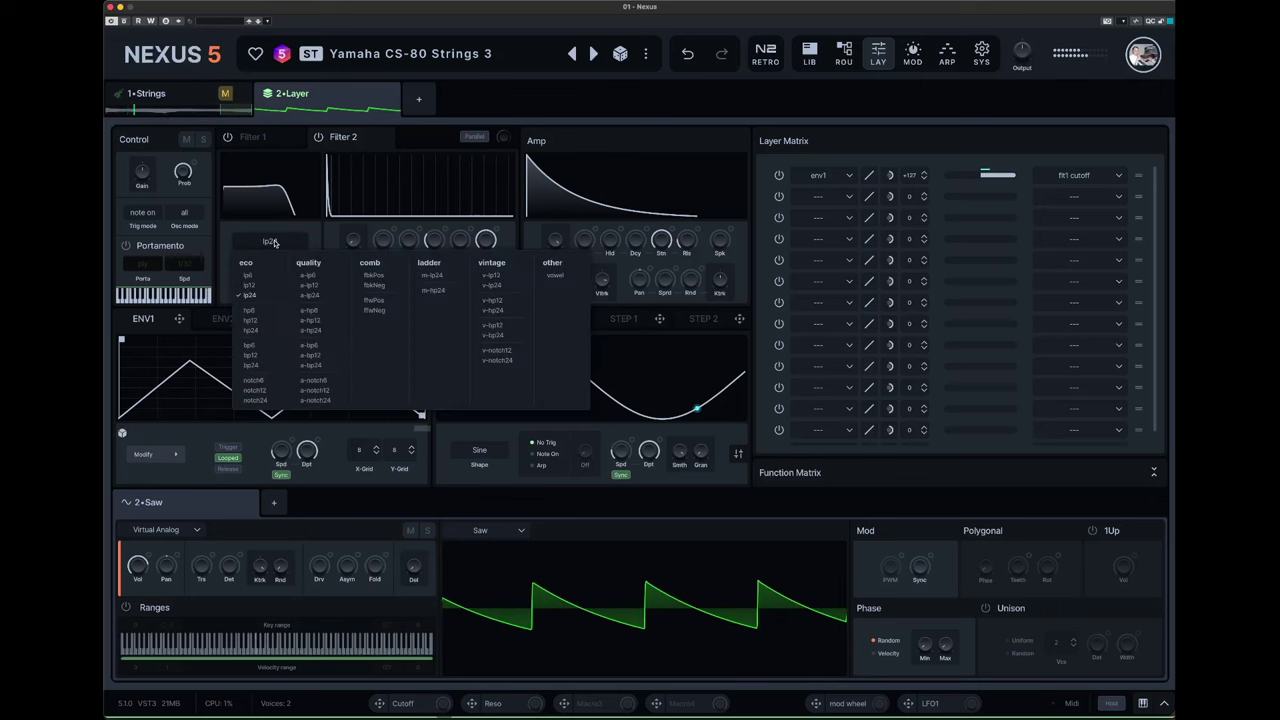
pyautogui.click(310, 311)
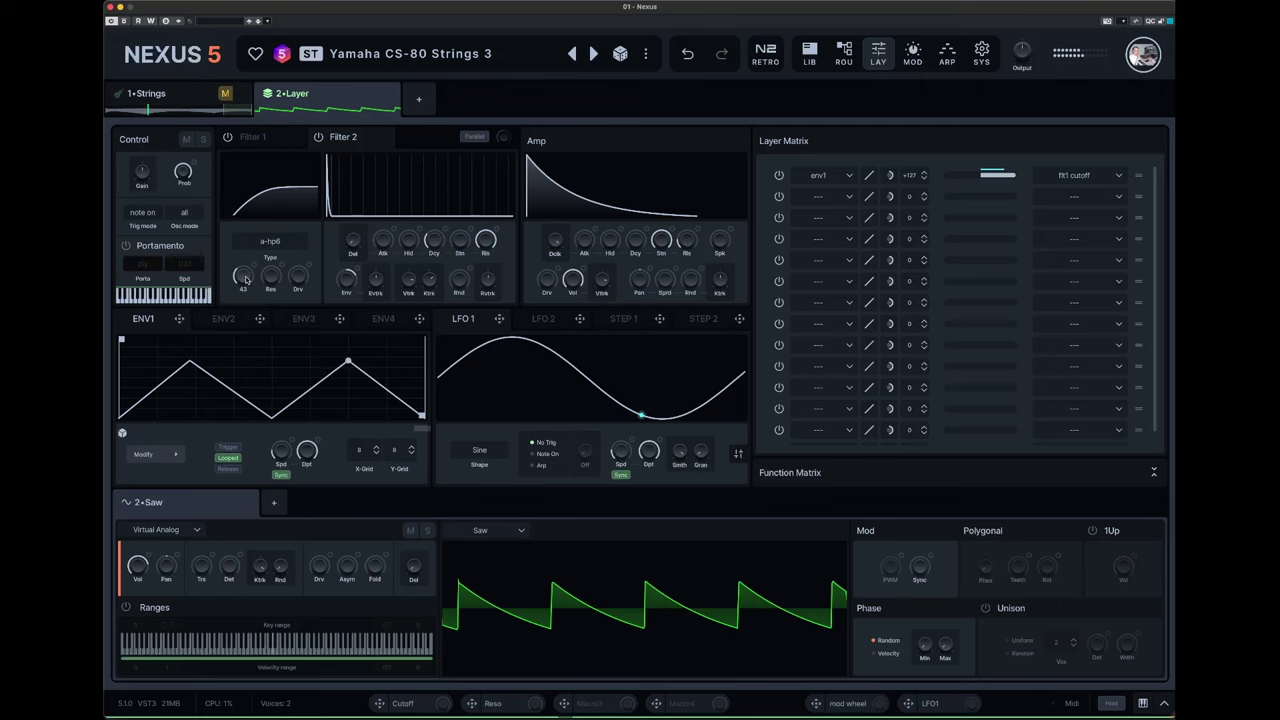
pyautogui.click(275, 139)
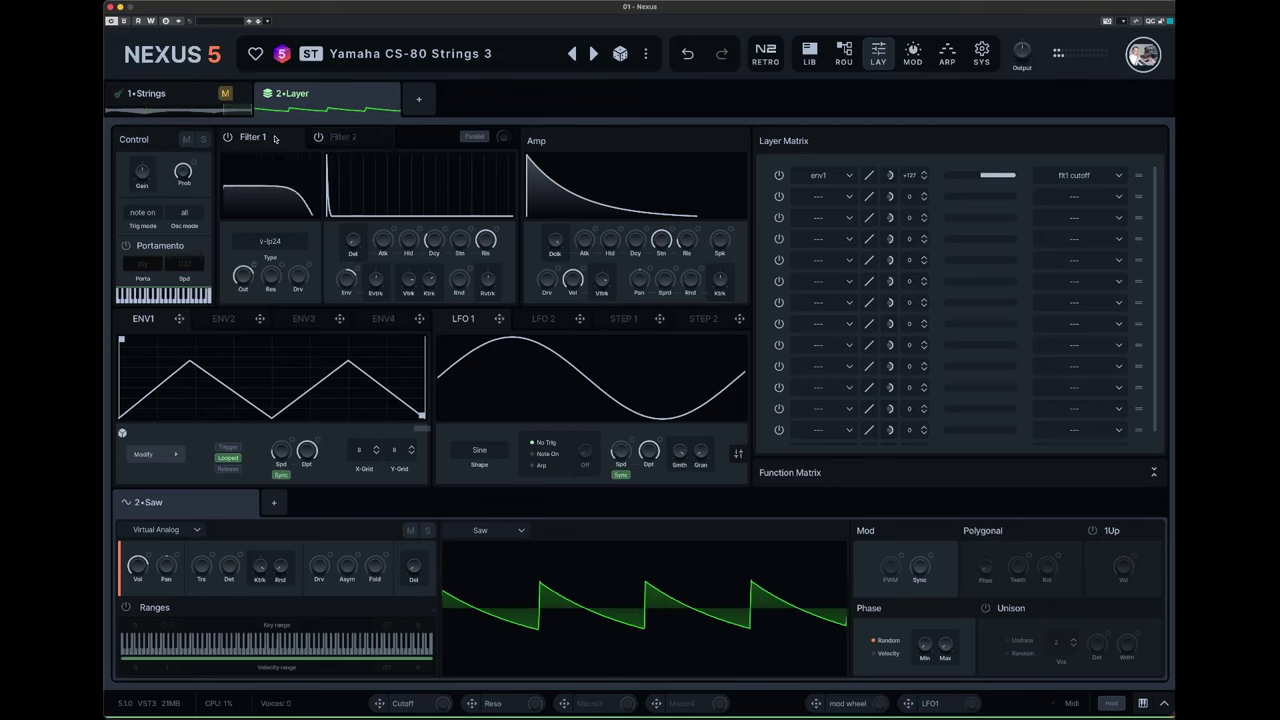
pyautogui.click(343, 137)
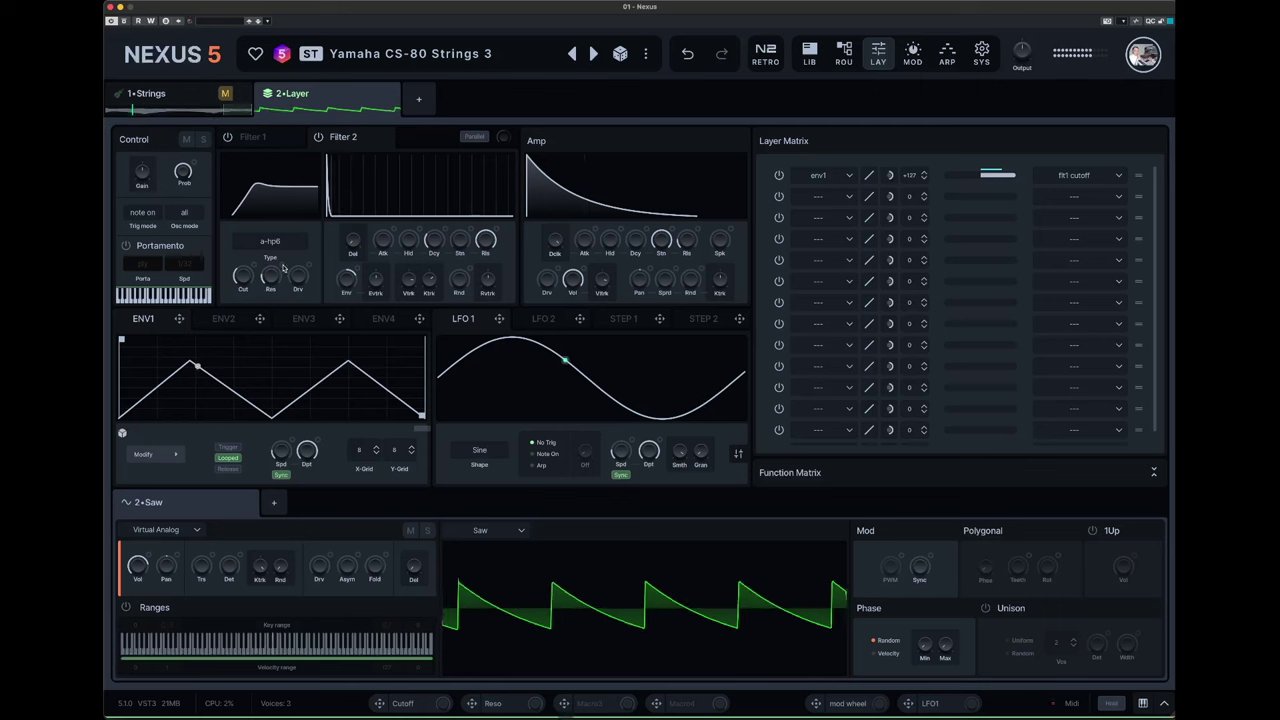
# - Route ENV2 to Filter 2 resonance at +127 and switch ENV2 to Looped mode
pyautogui.click(226, 323)
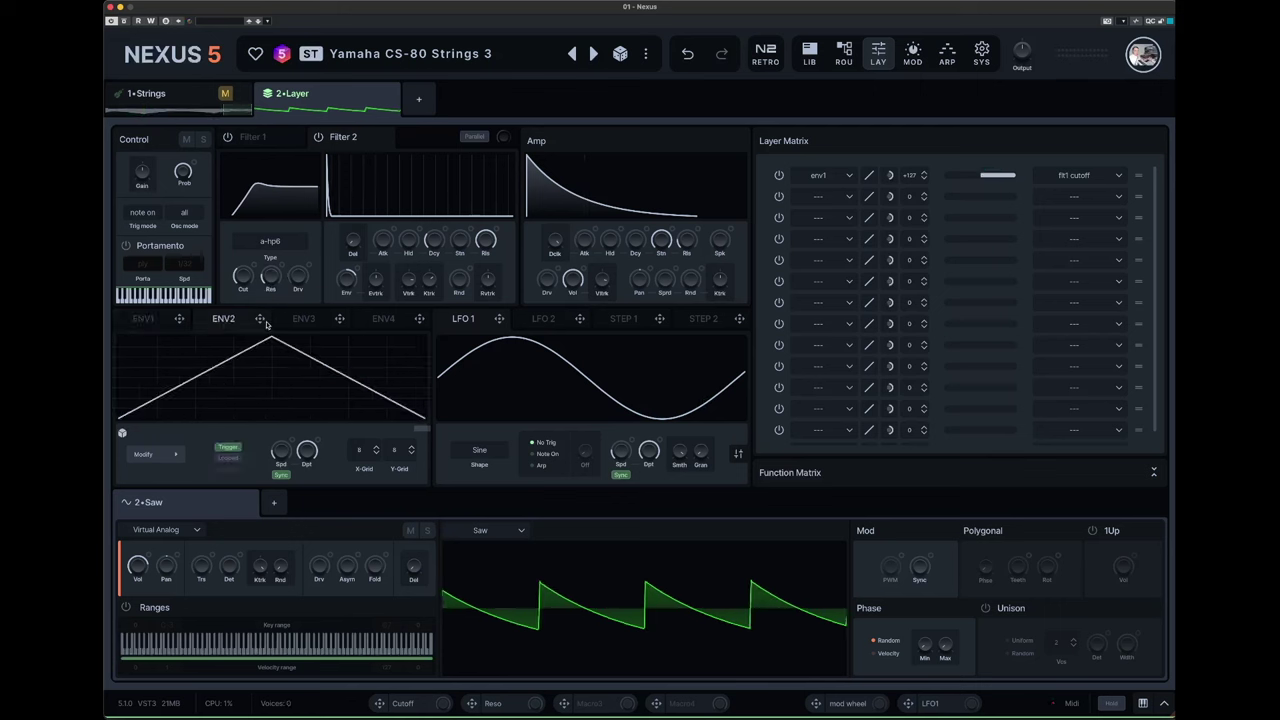
pyautogui.moveTo(259, 318); pyautogui.dragTo(274, 278)
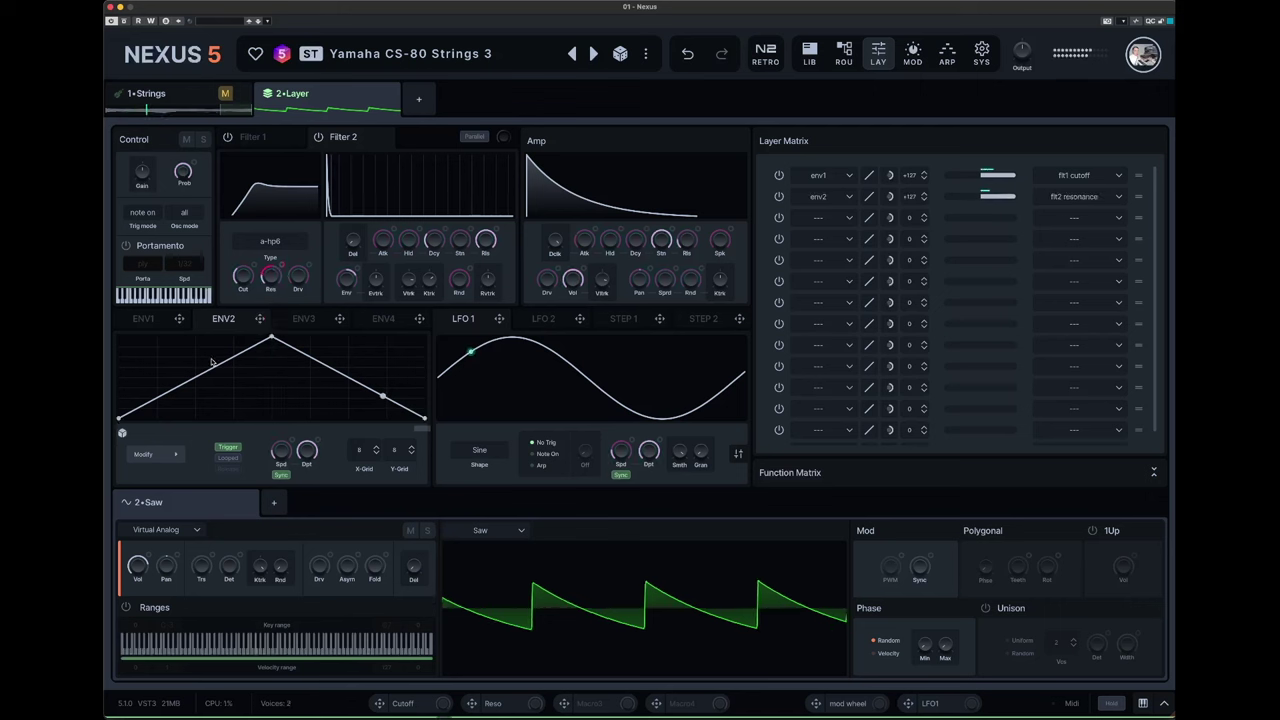
pyautogui.click(231, 458)
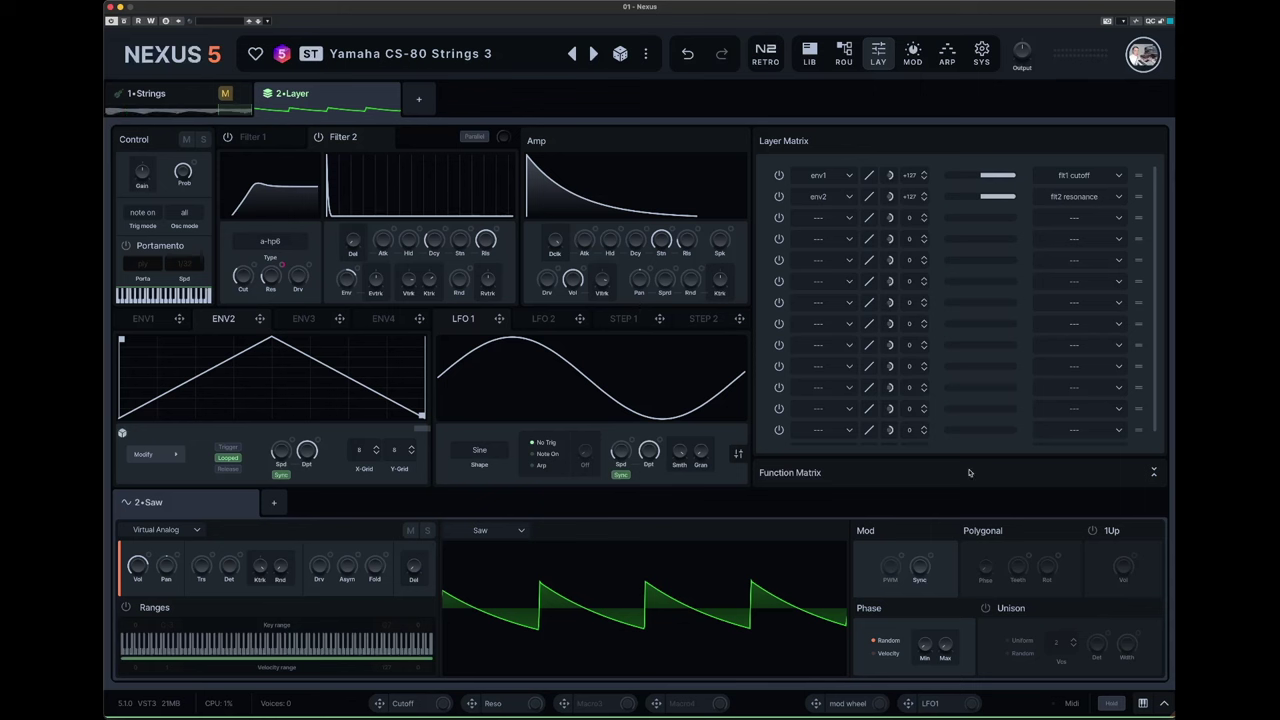
# - Browse the Function Matrix sources and the MOD page, then switch to the ROU routing view
pyautogui.click(1154, 473)
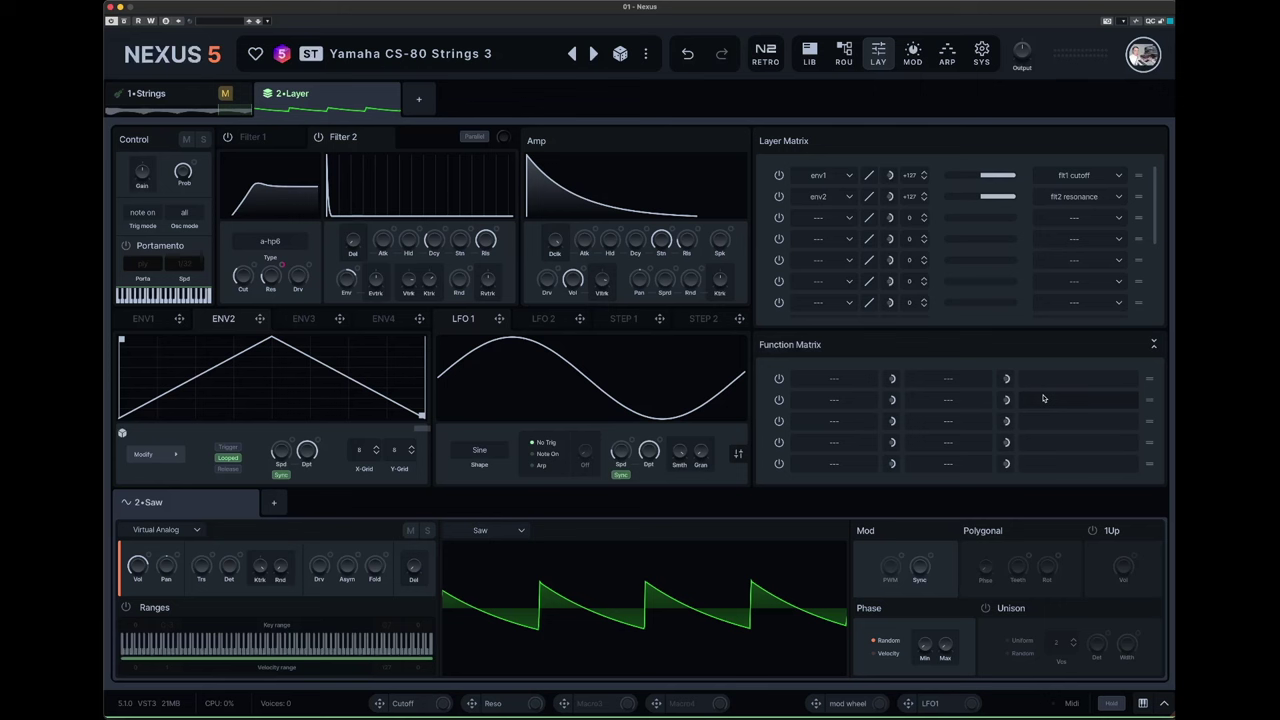
pyautogui.click(835, 380)
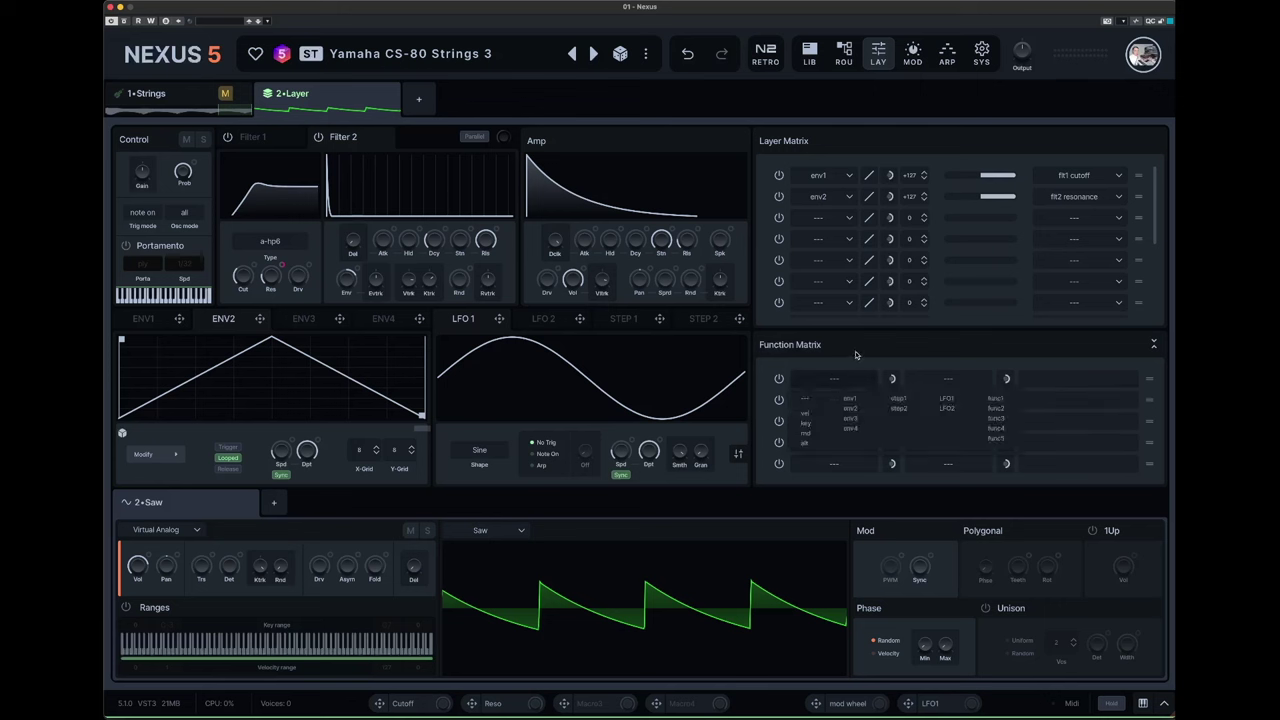
pyautogui.click(855, 352)
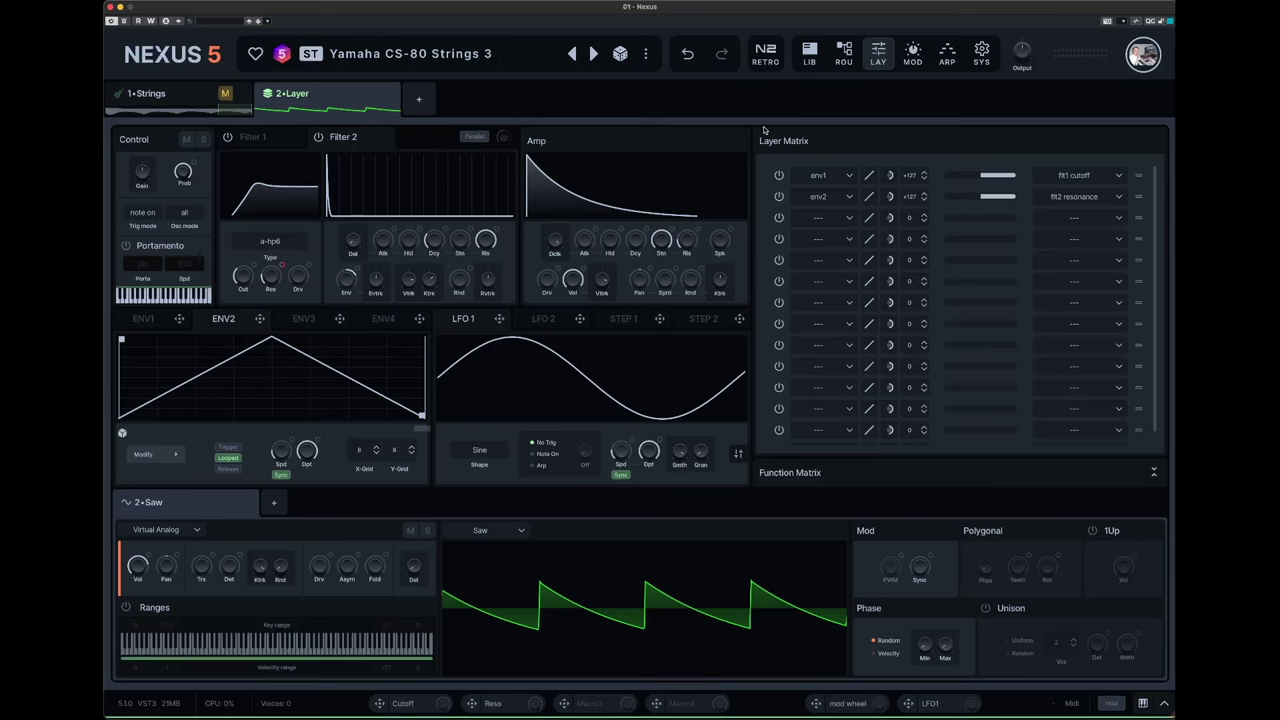
pyautogui.click(912, 55)
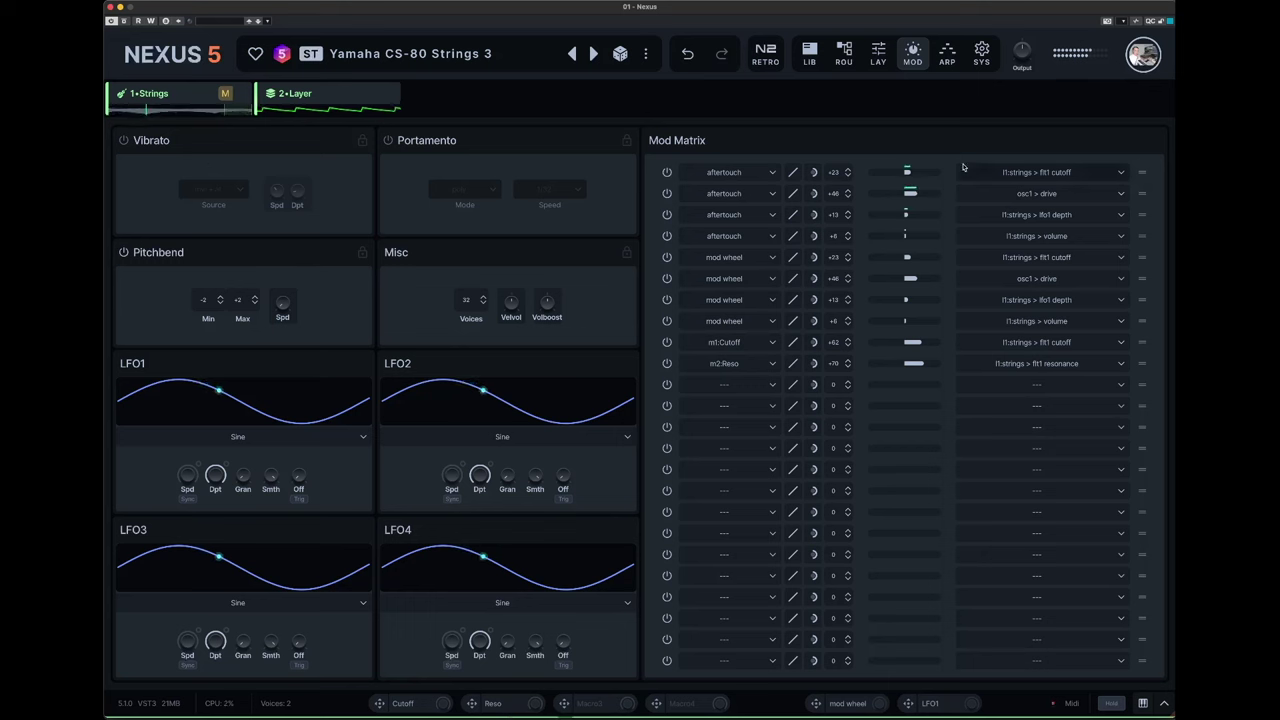
pyautogui.click(879, 60)
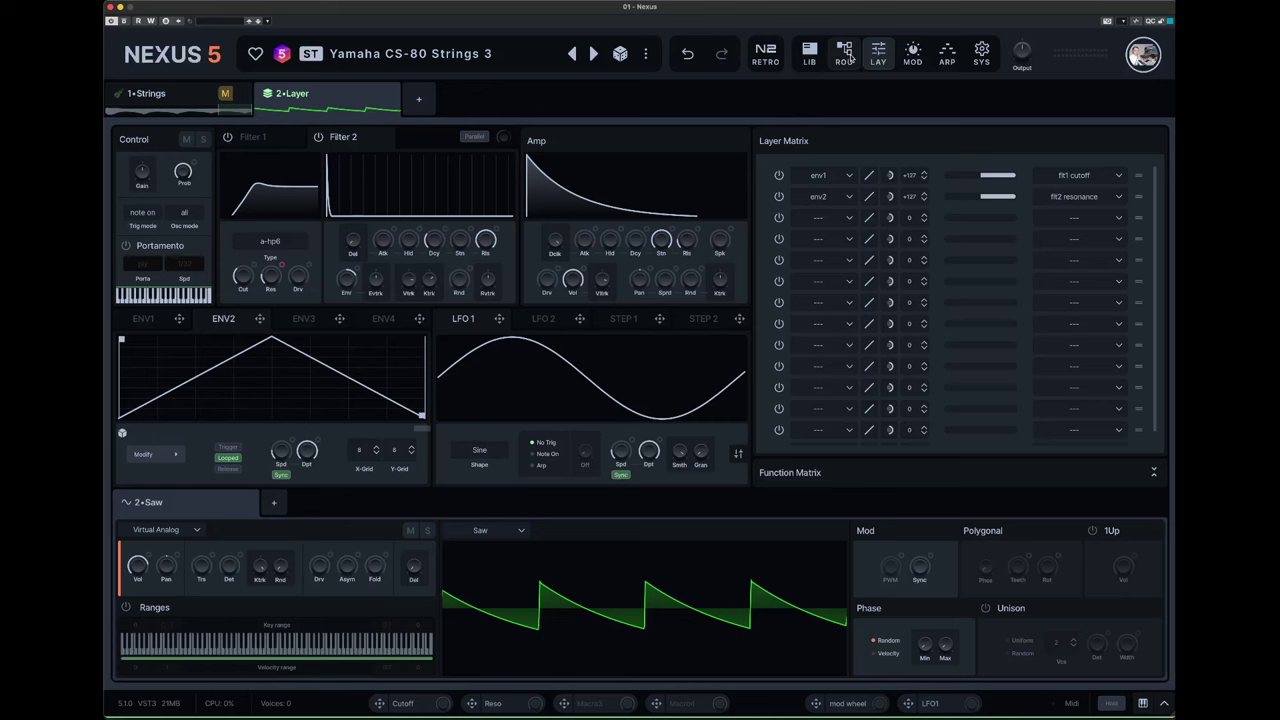
pyautogui.click(849, 59)
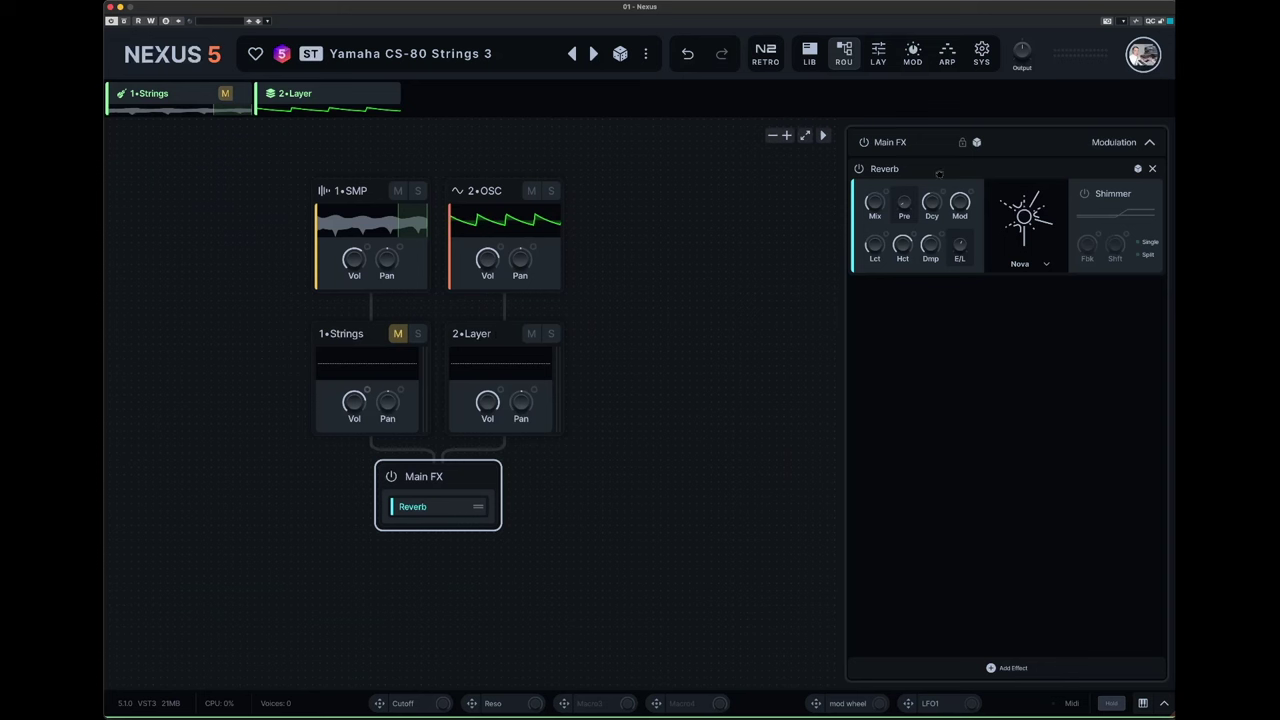
# - Enable the reverb's Shimmer section and set the reverb type to Singularity
pyautogui.click(1085, 194)
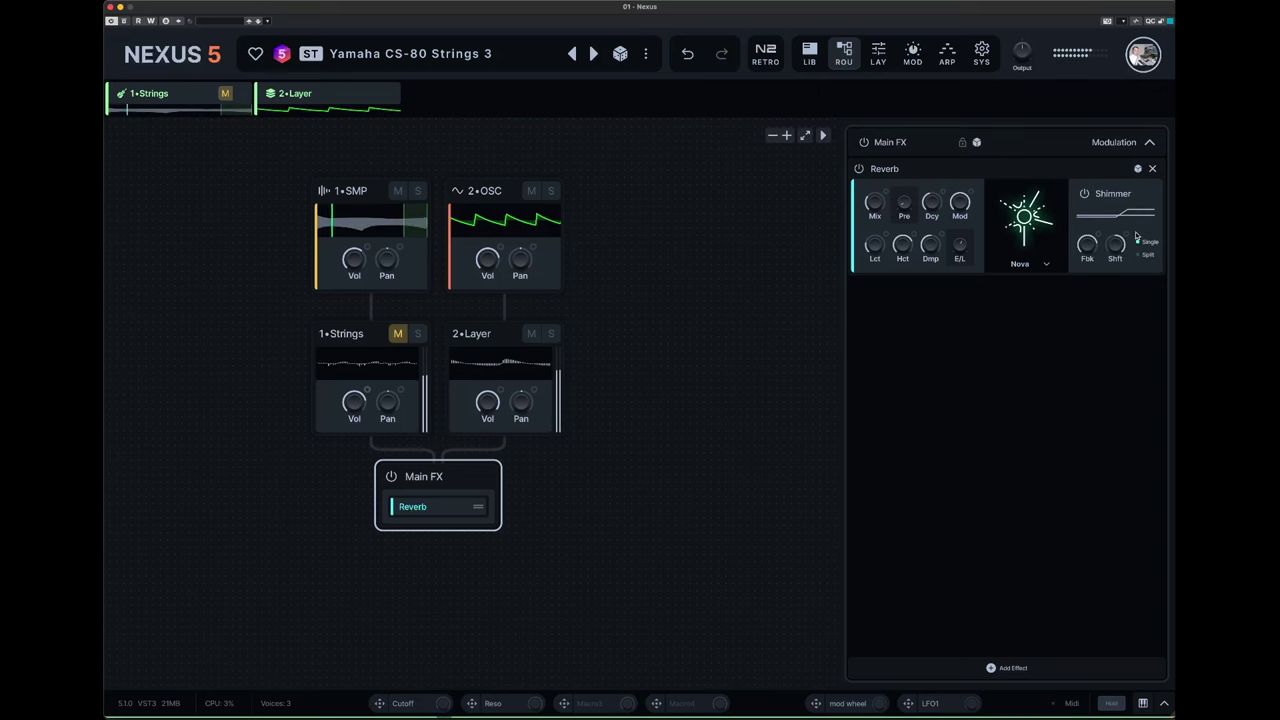
pyautogui.moveTo(1124, 242)
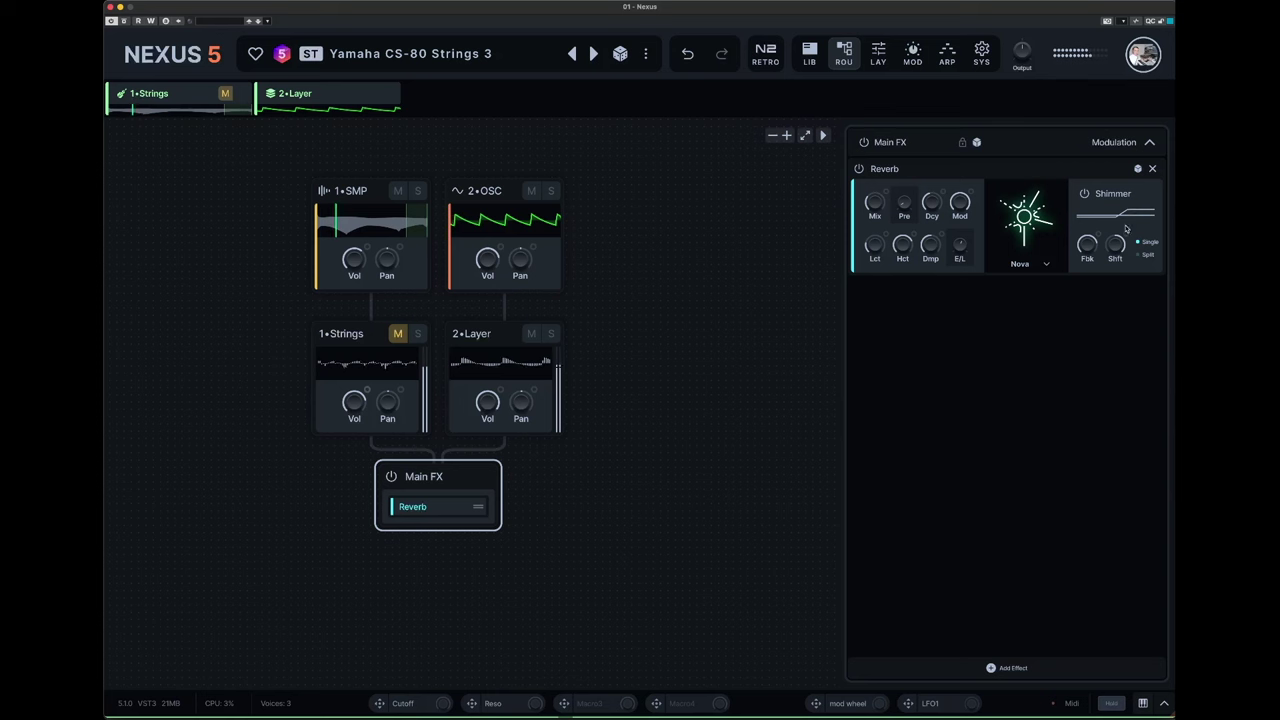
pyautogui.click(1030, 264)
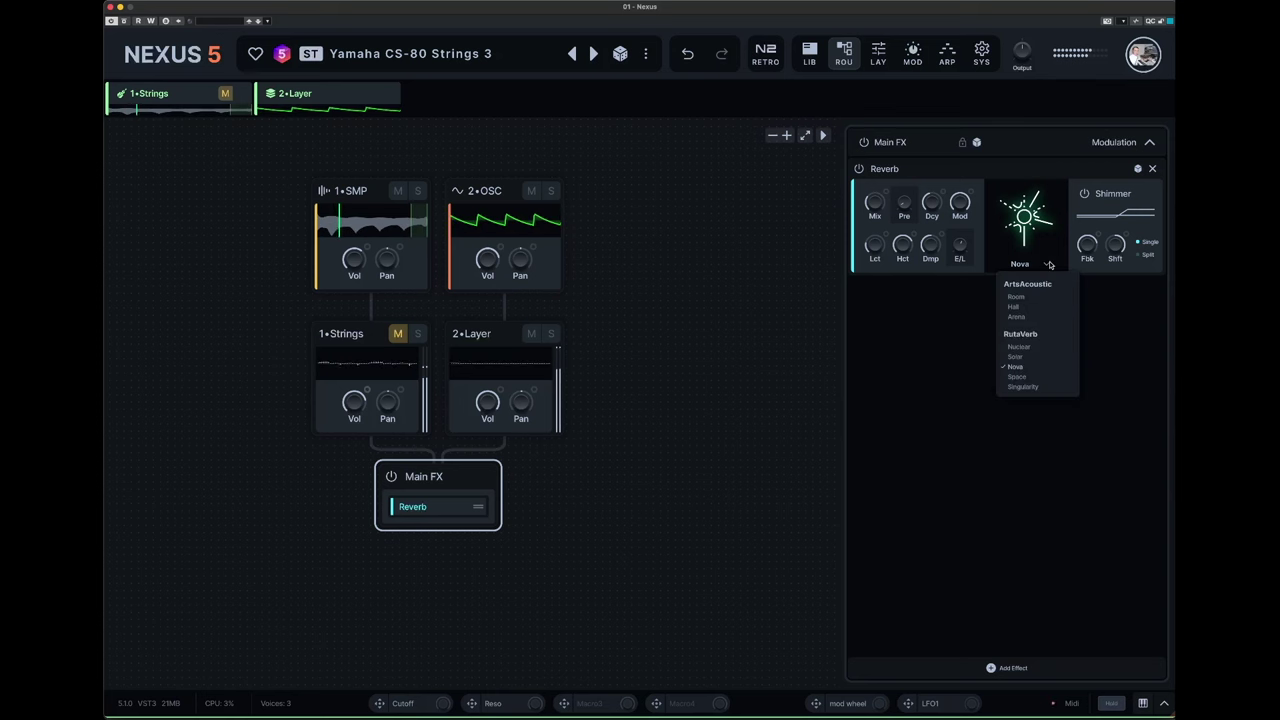
pyautogui.click(1023, 387)
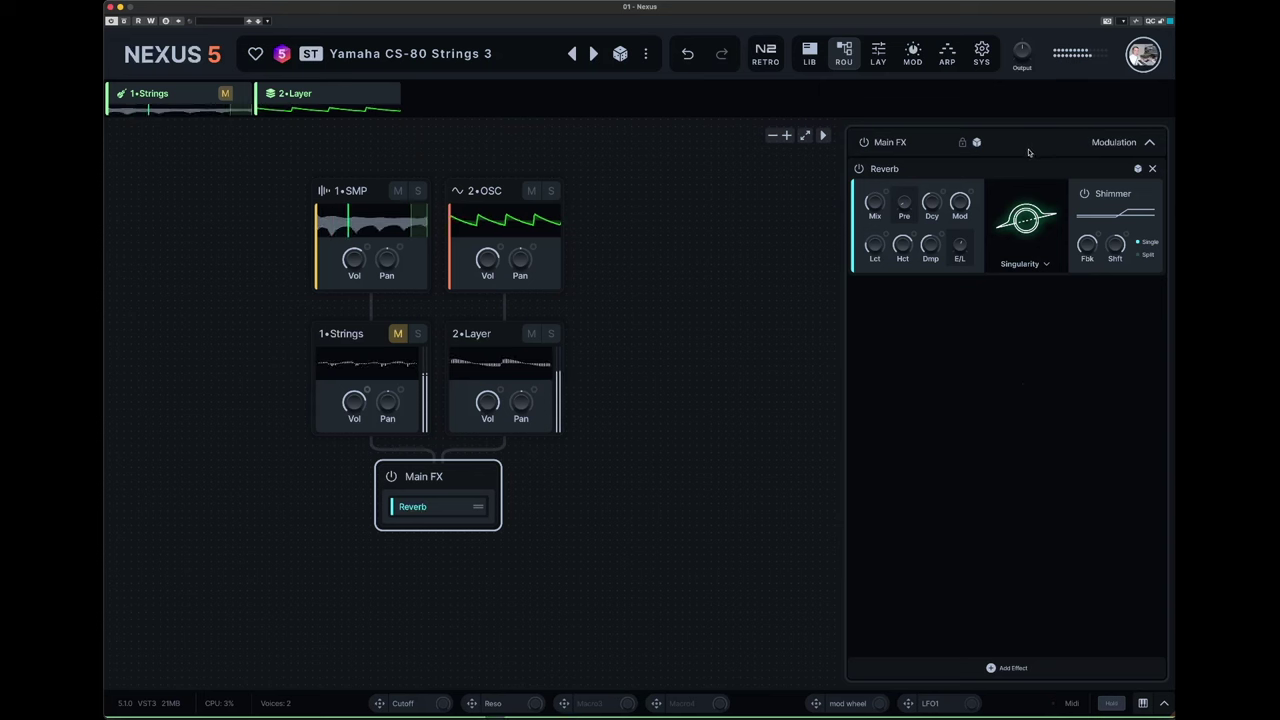
# - Add a Ping Pong Delay ahead of the Reverb in Main FX, then return to the layer view
pyautogui.click(991, 668)
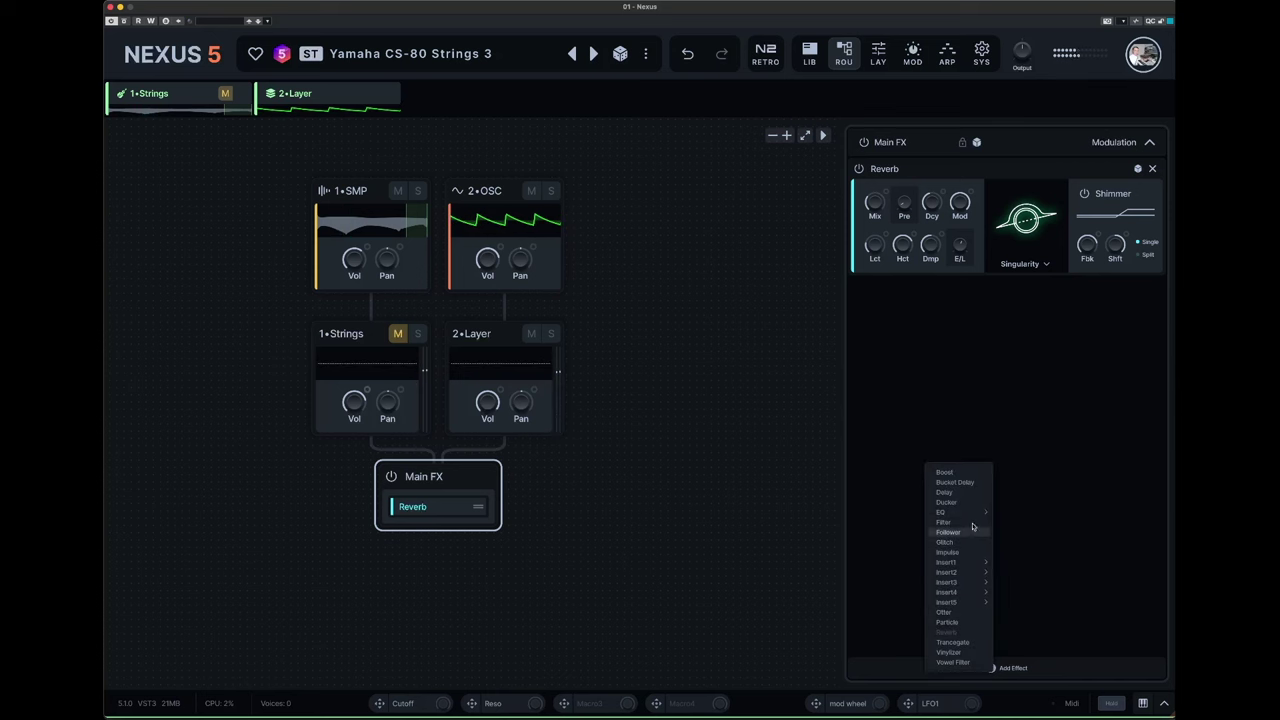
pyautogui.click(966, 493)
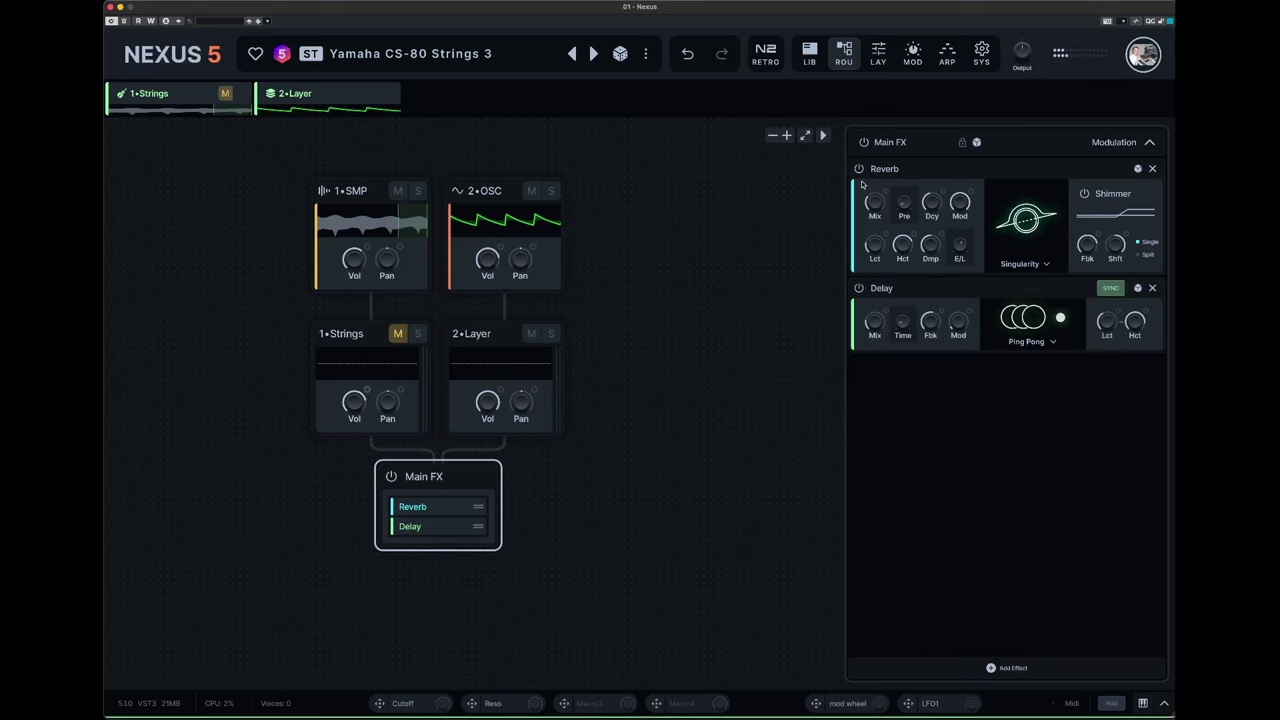
pyautogui.moveTo(1041, 291); pyautogui.dragTo(1064, 199)
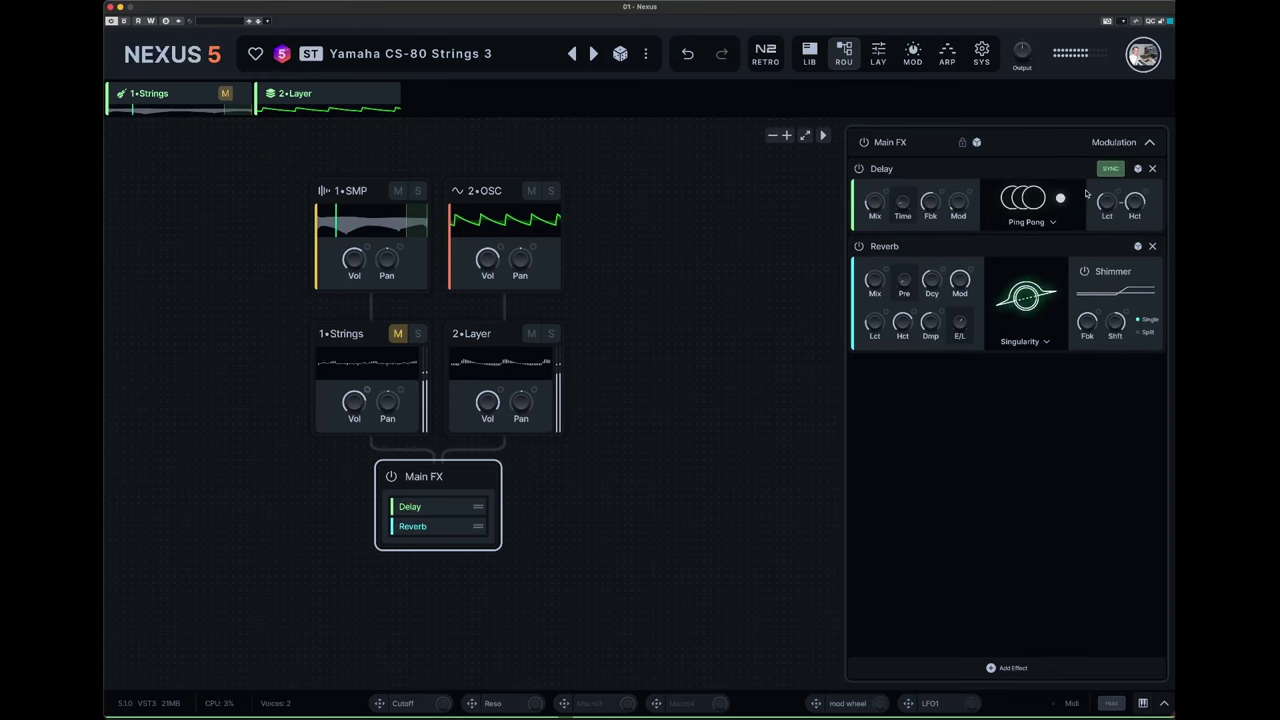
pyautogui.click(1062, 199)
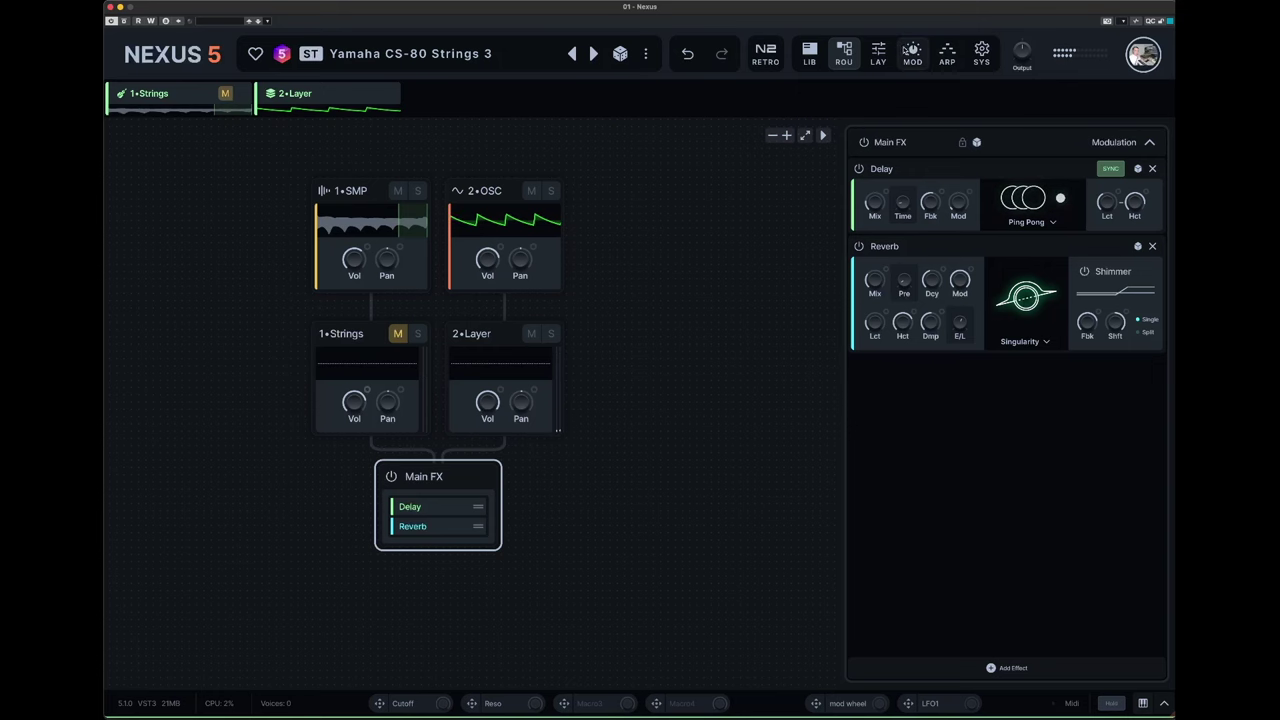
pyautogui.click(880, 52)
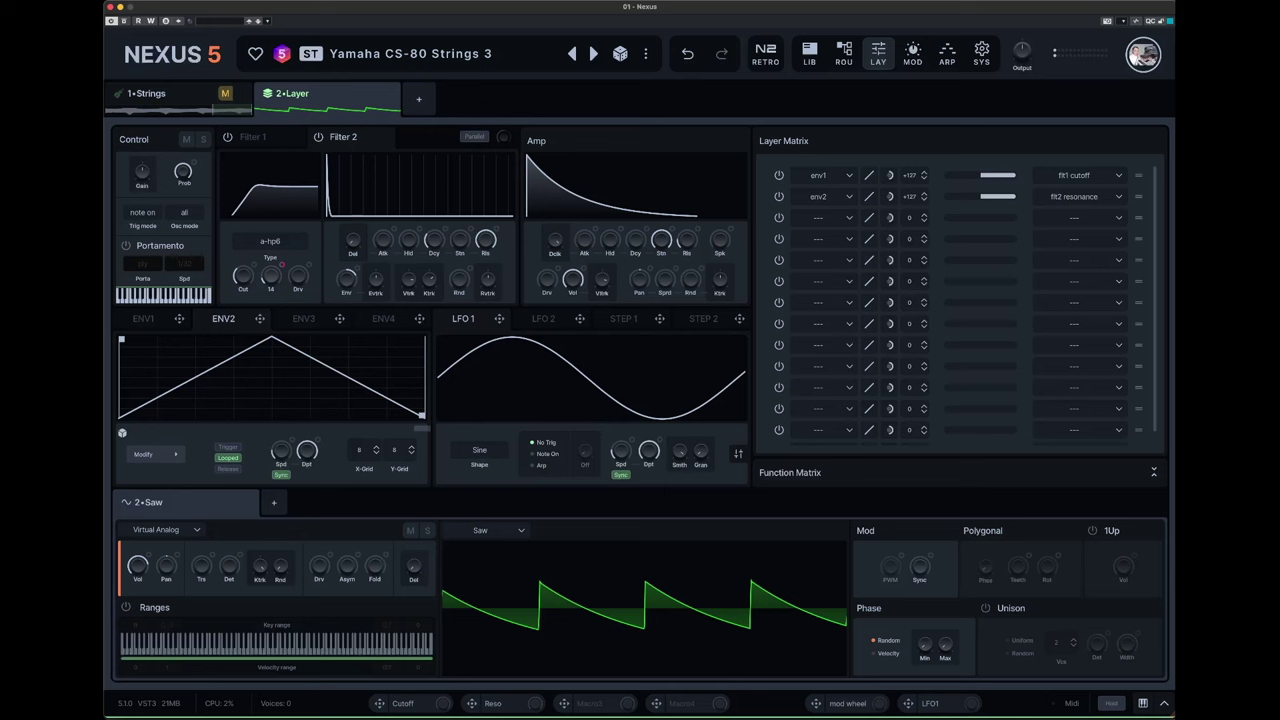
# - Lower ENV2's peak to about 25%, unmute the Strings layer, and load the next preset, Italo PWM 2
pyautogui.moveTo(269, 340); pyautogui.dragTo(272, 400)
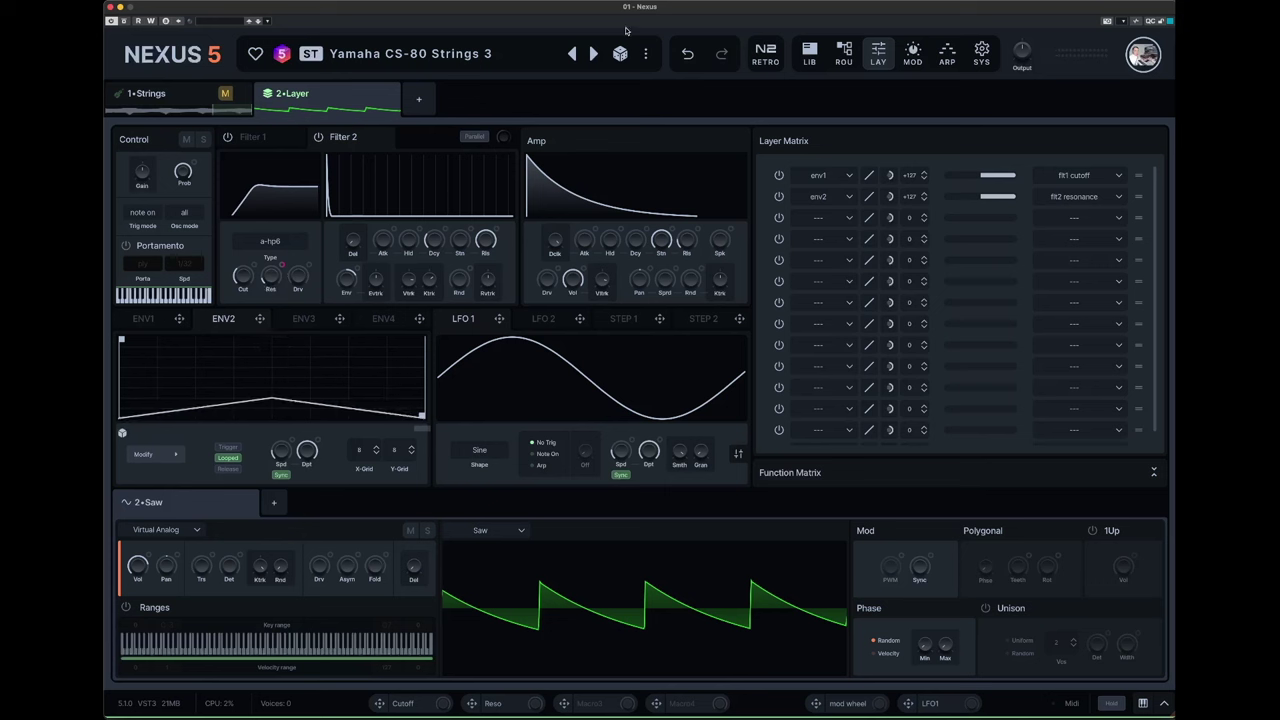
pyautogui.click(227, 94)
pyautogui.click(620, 54)
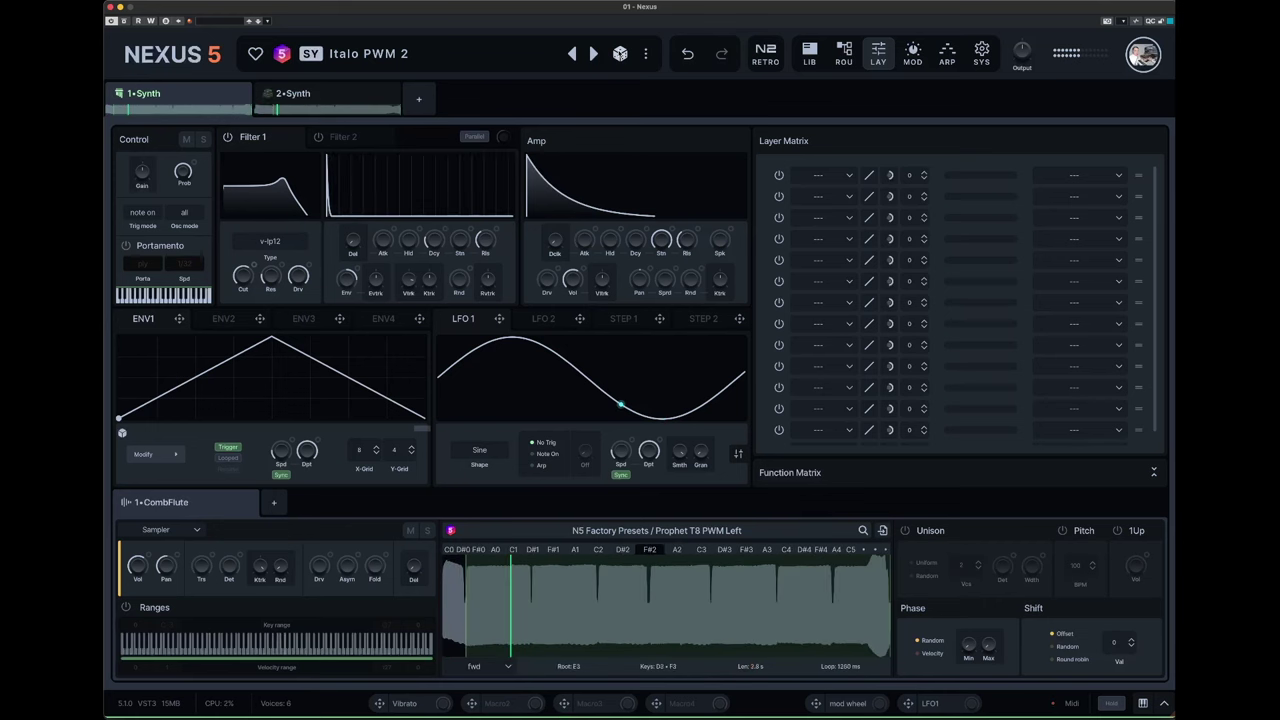
# - Step through presets to Time Mirror and Disco Dancing Flow, then reset the patch to Saw Init
pyautogui.click(620, 54)
pyautogui.click(620, 54)
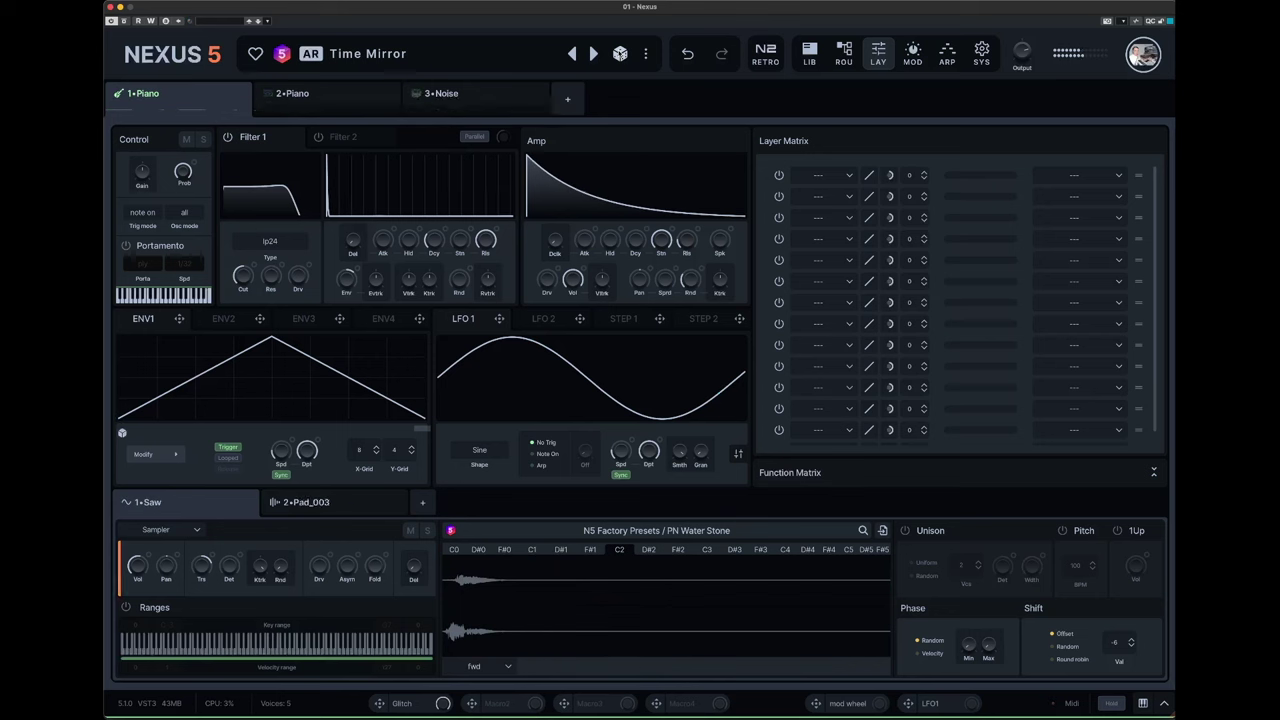
pyautogui.click(620, 54)
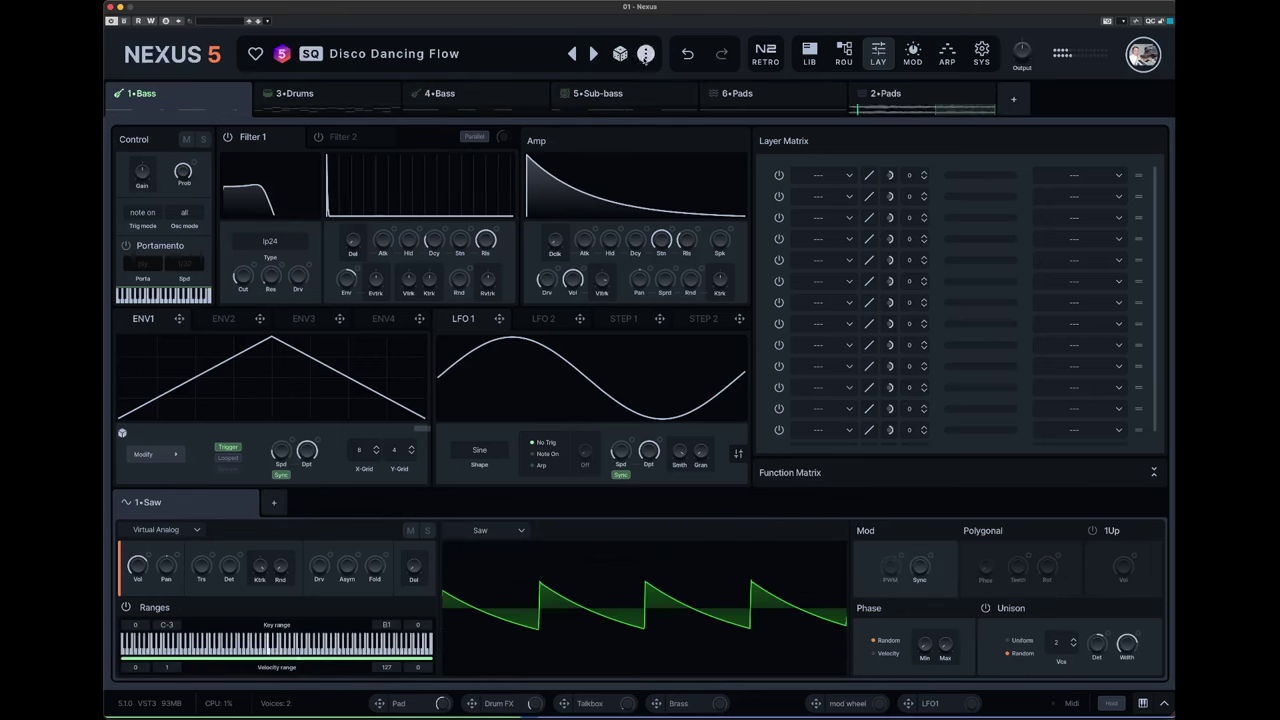
pyautogui.click(645, 55)
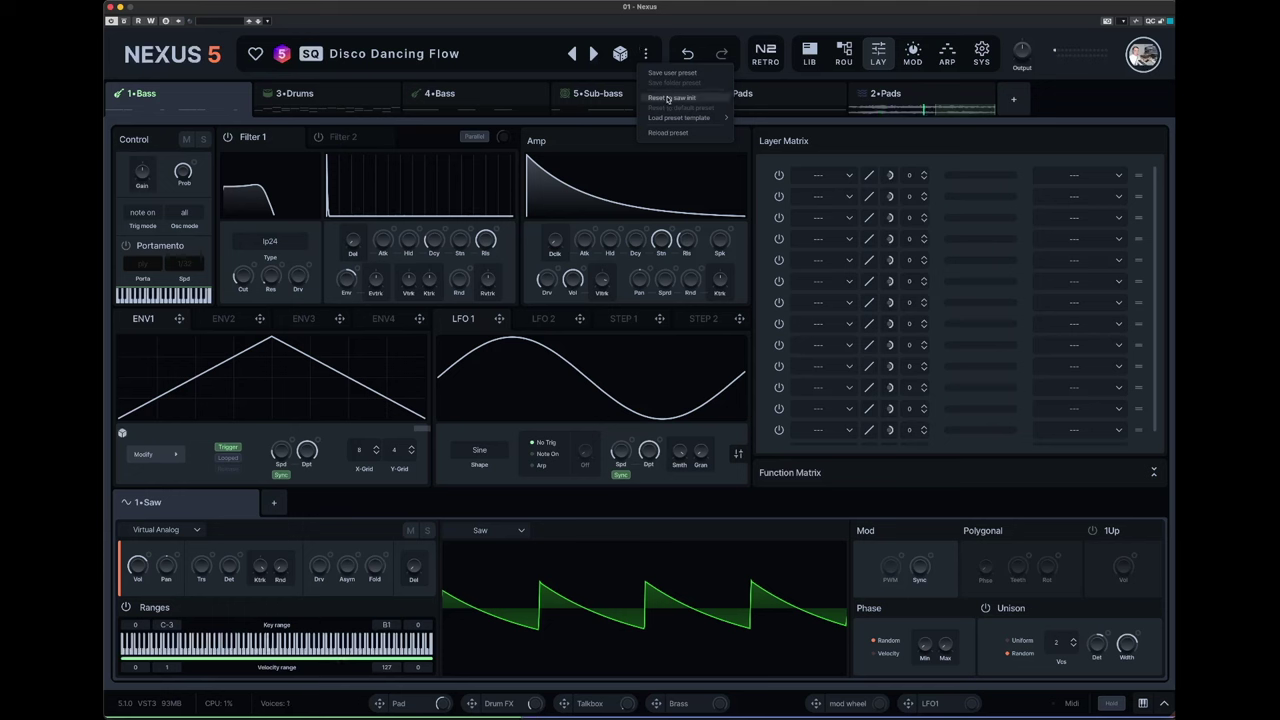
pyautogui.click(668, 98)
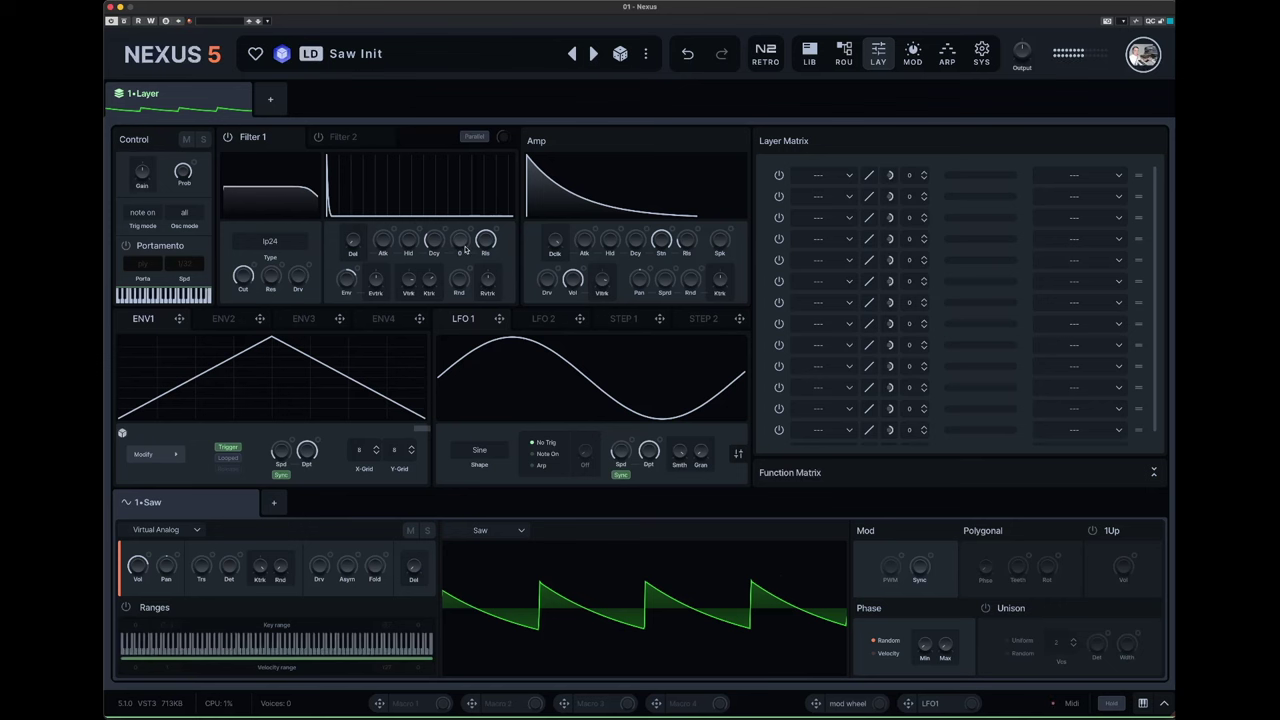
# - Change the oscillator type from Virtual Analog to Grain, then to Sampler
pyautogui.click(196, 532)
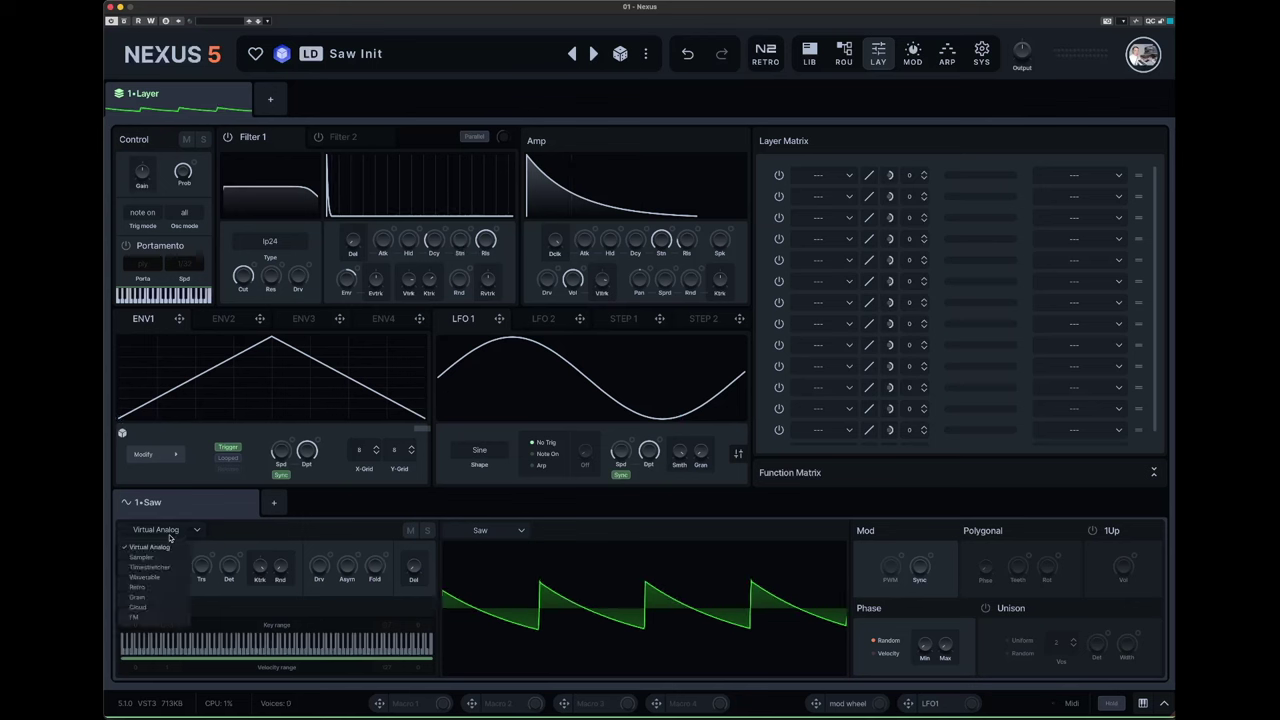
pyautogui.click(137, 597)
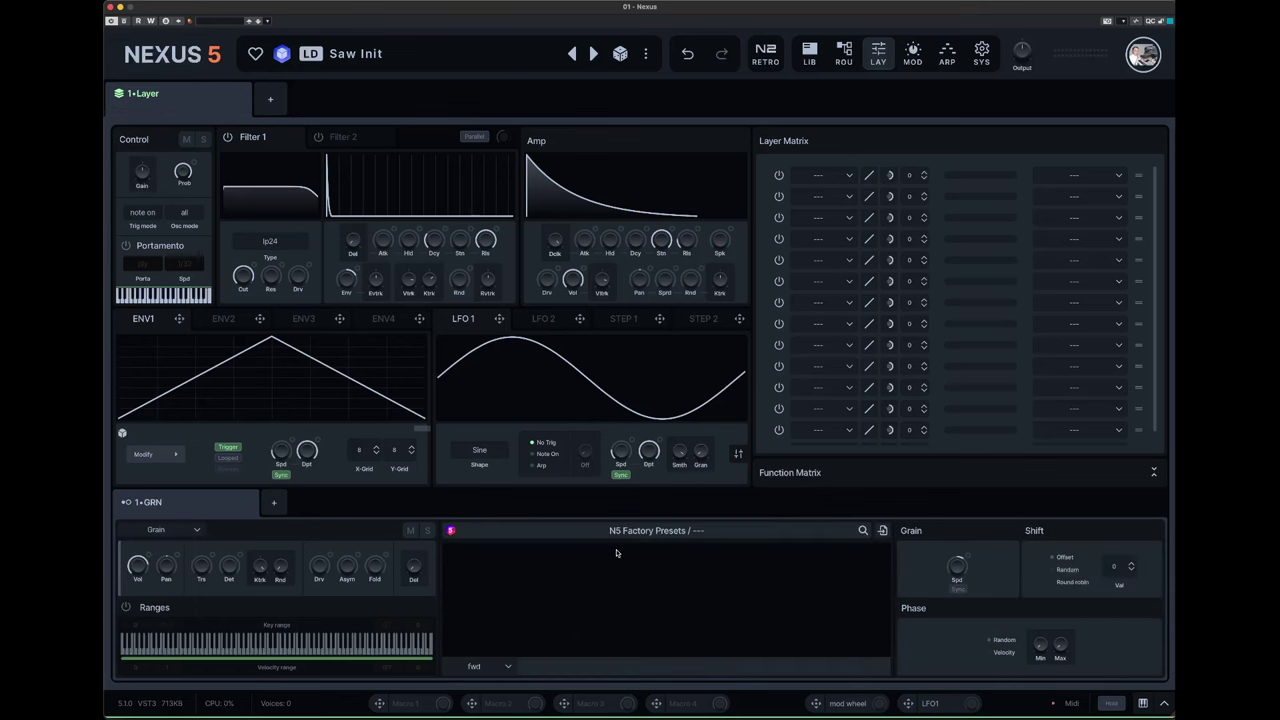
pyautogui.click(199, 531)
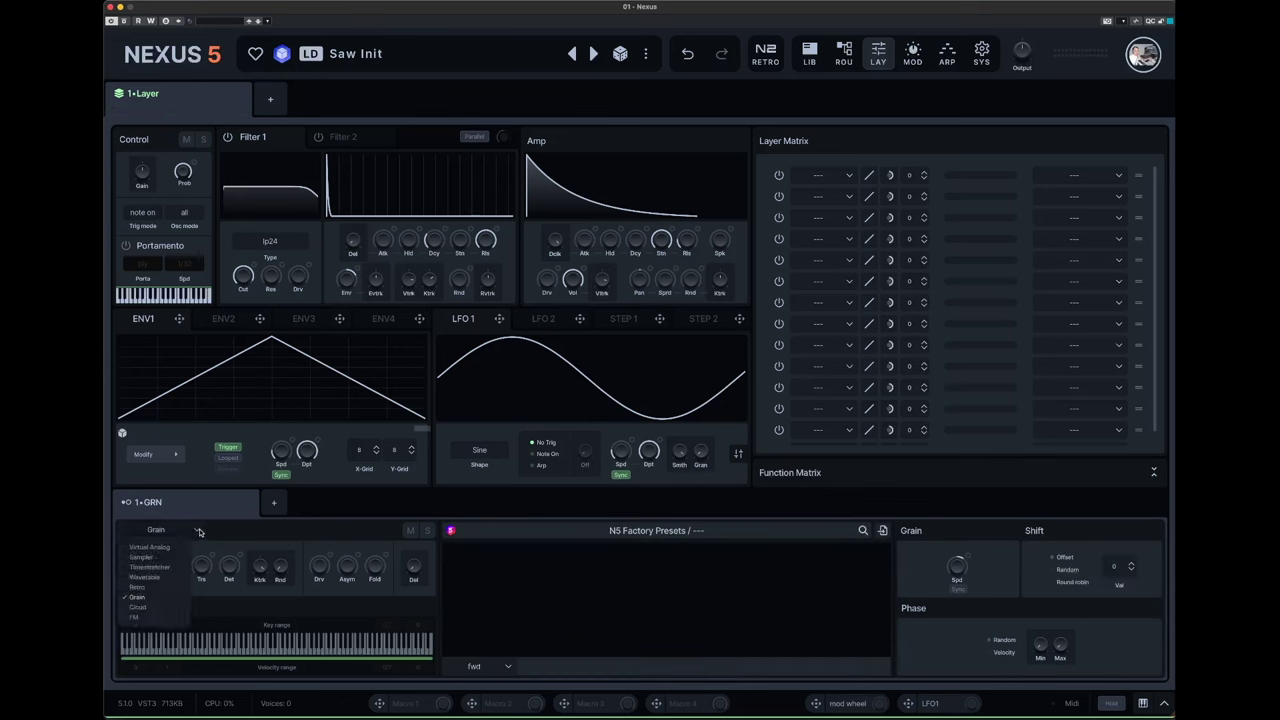
pyautogui.click(175, 560)
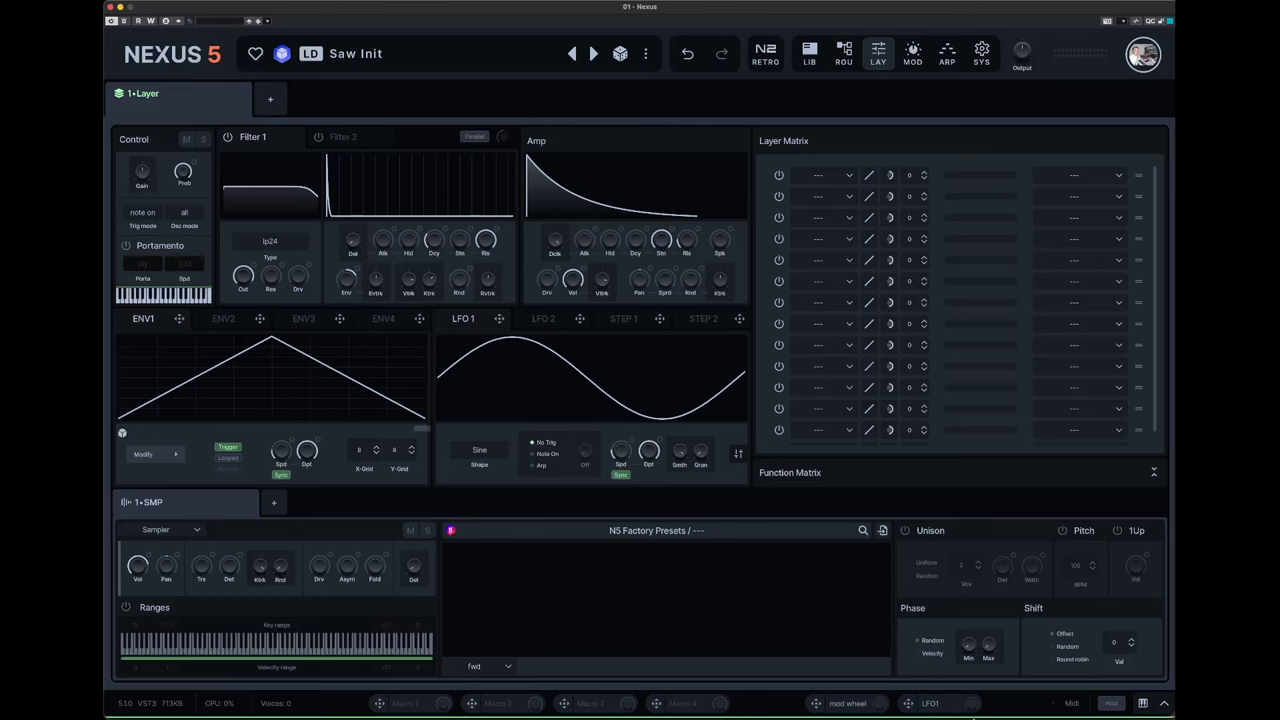
pyautogui.moveTo(975, 716)
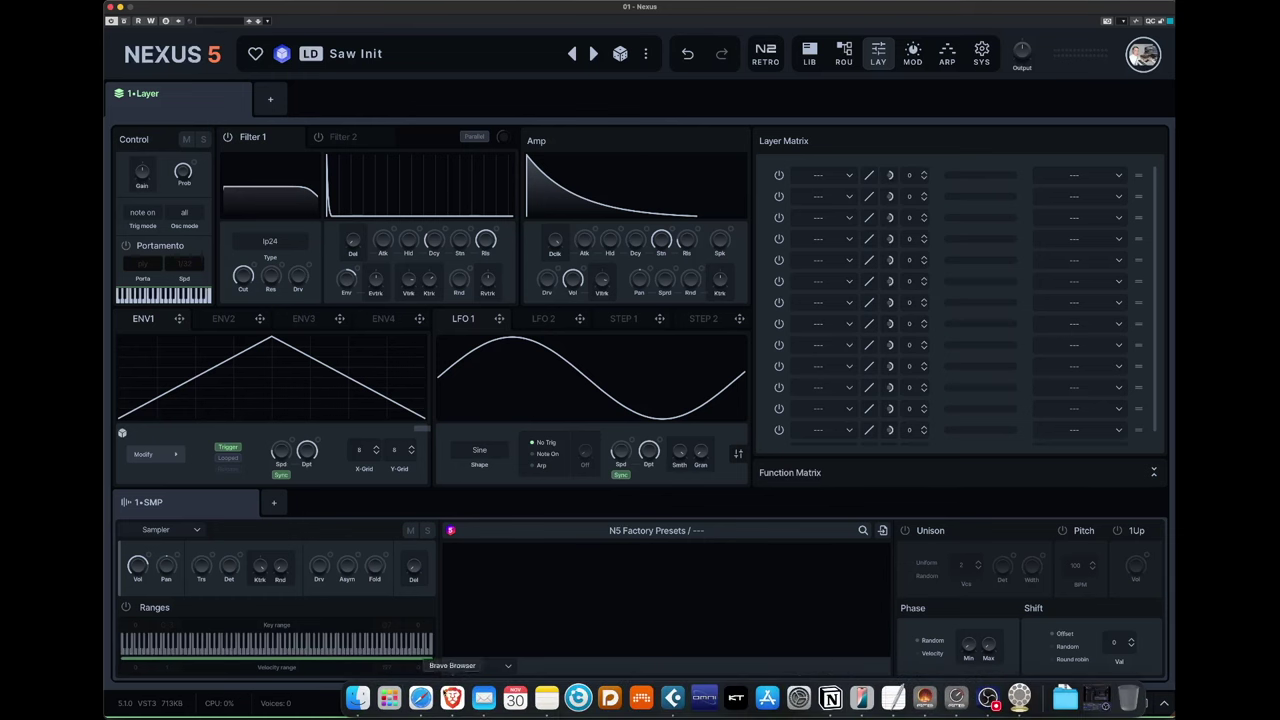
# - Import Sirius.wav from the Demo folder into the sampler and open it in the sample editor
pyautogui.click(357, 697)
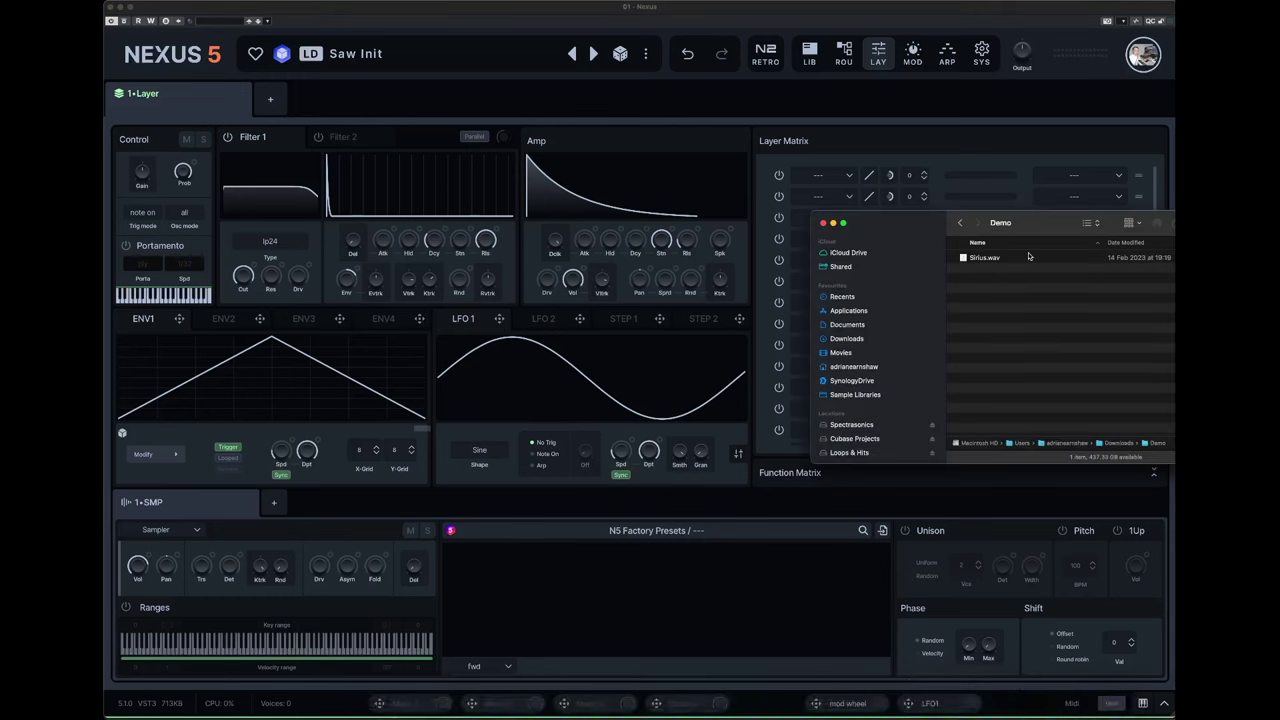
pyautogui.moveTo(990, 258); pyautogui.dragTo(600, 594)
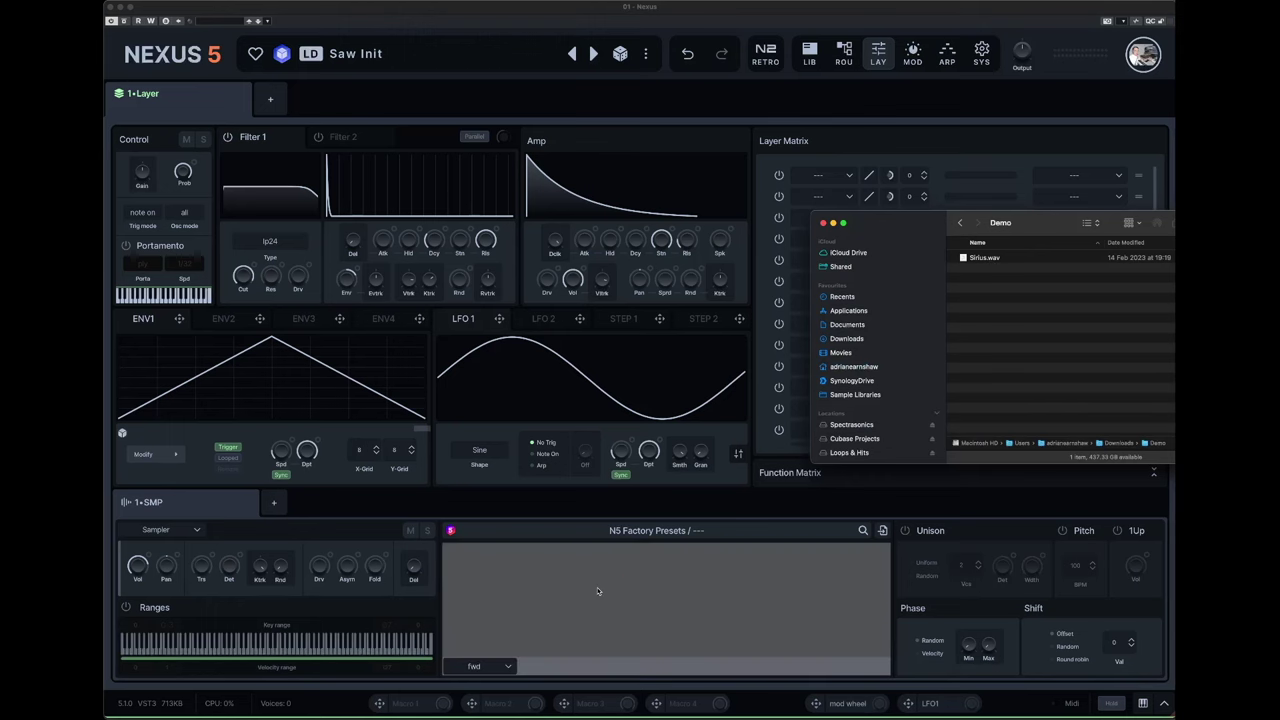
pyautogui.click(715, 551)
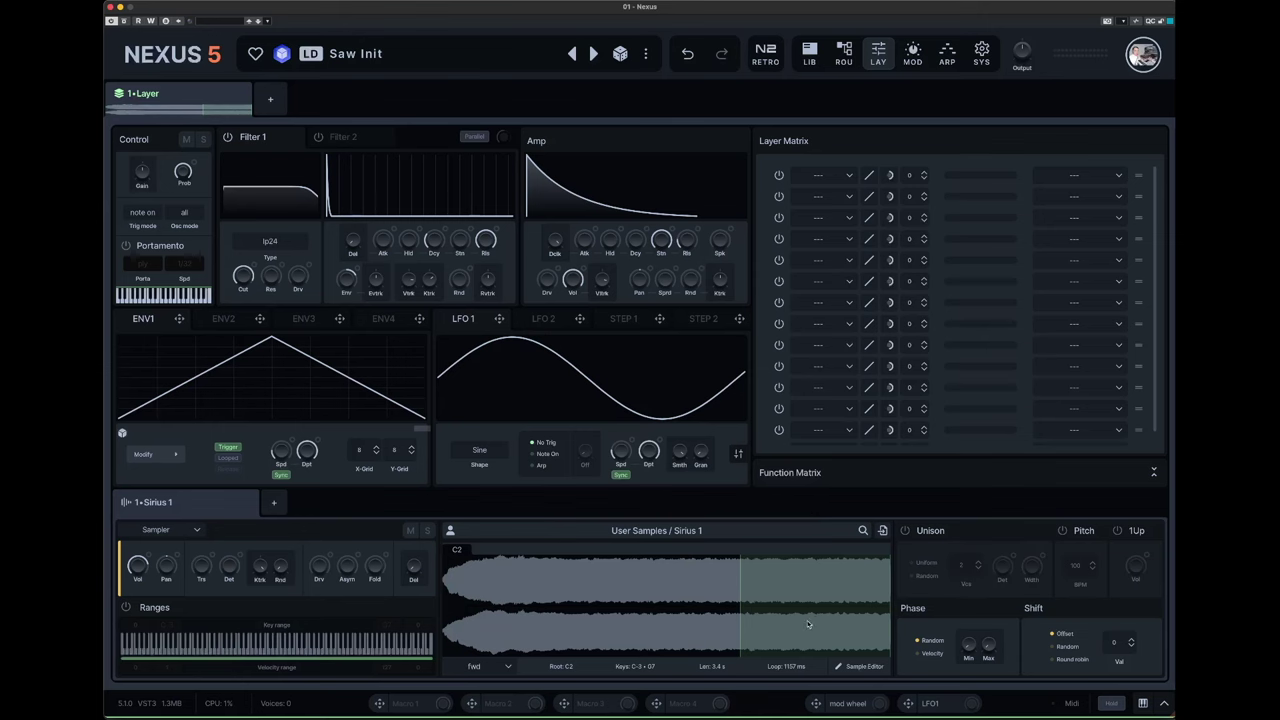
pyautogui.click(859, 667)
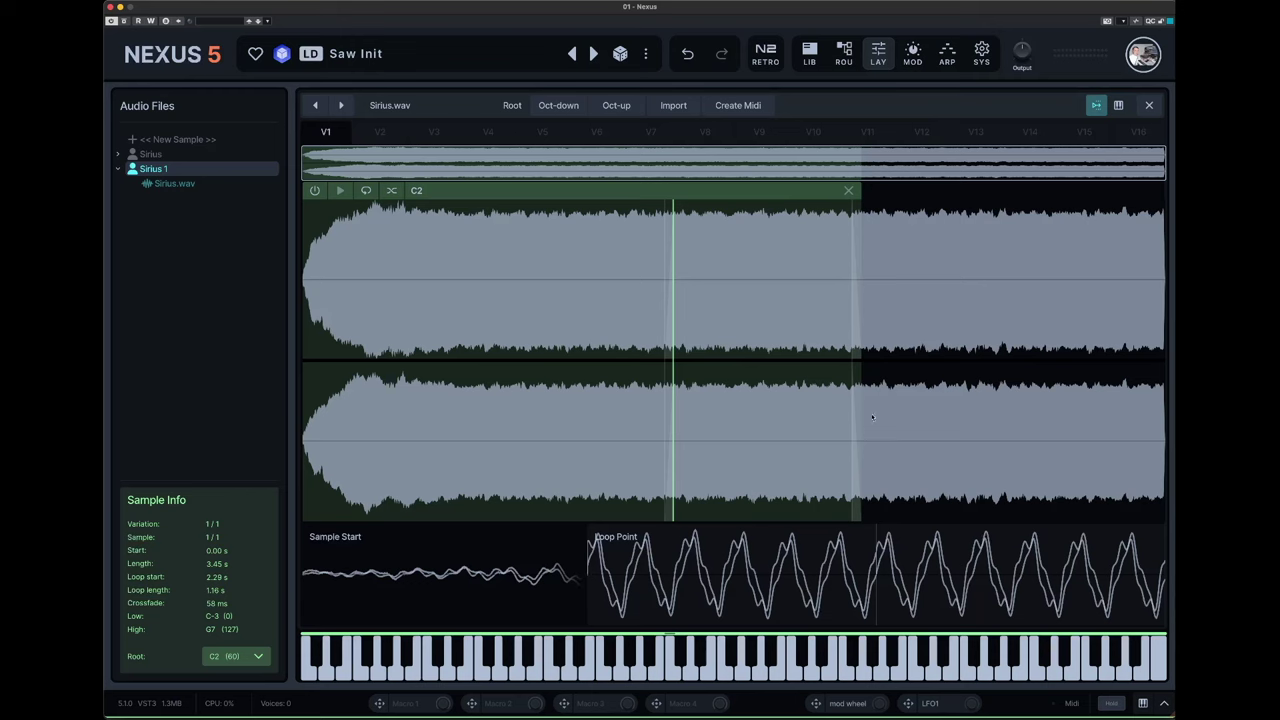
pyautogui.click(1151, 106)
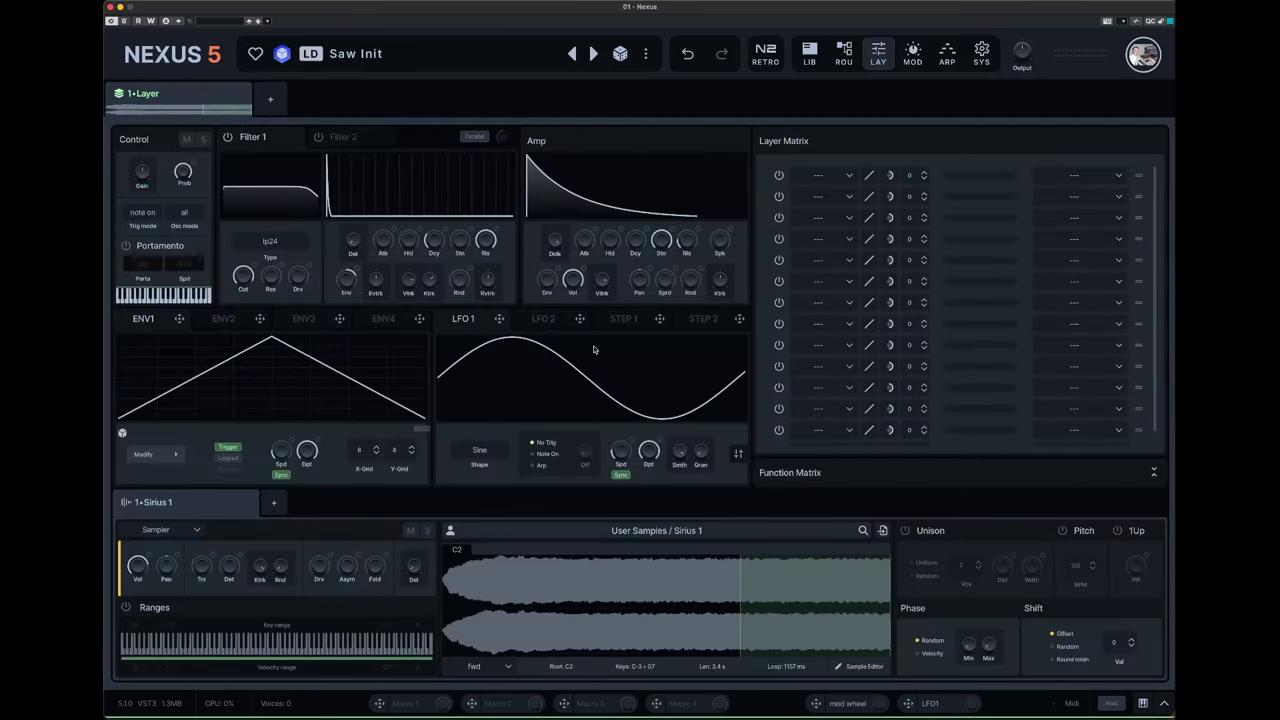
# - Enable Unison on the Sirius layer and set the voice count to 2
pyautogui.click(905, 531)
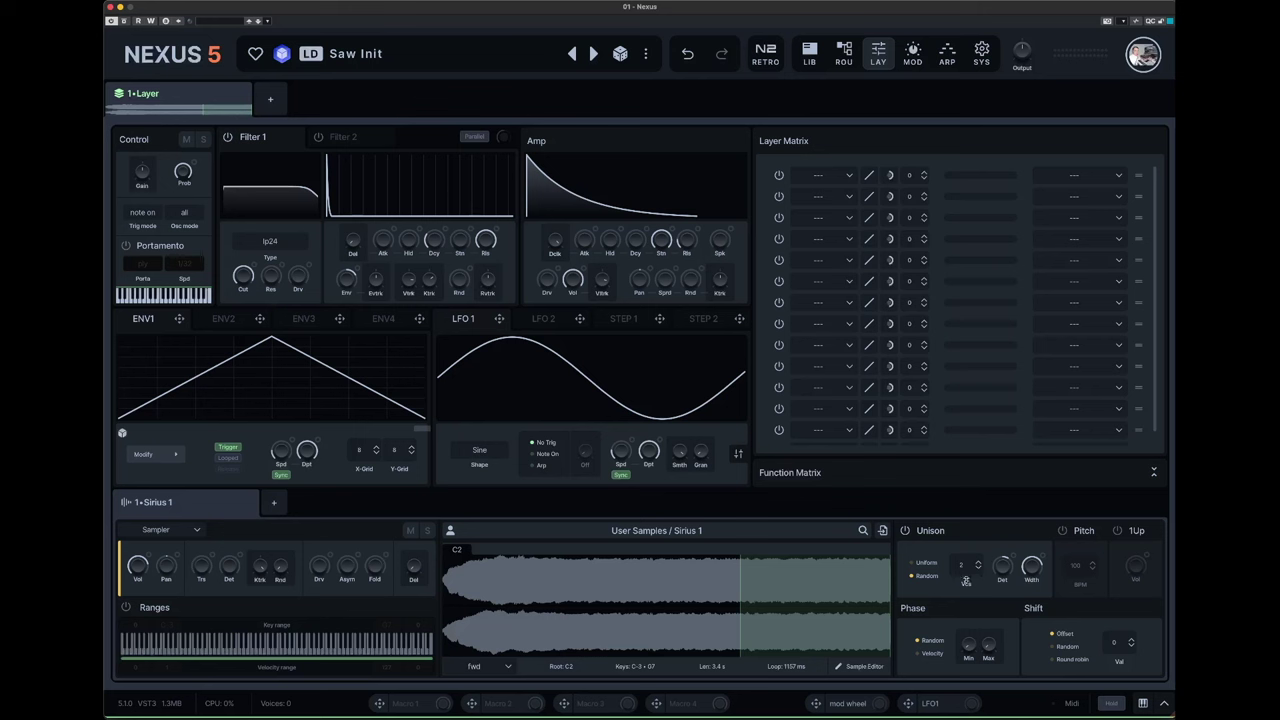
pyautogui.moveTo(963, 567); pyautogui.dragTo(968, 481)
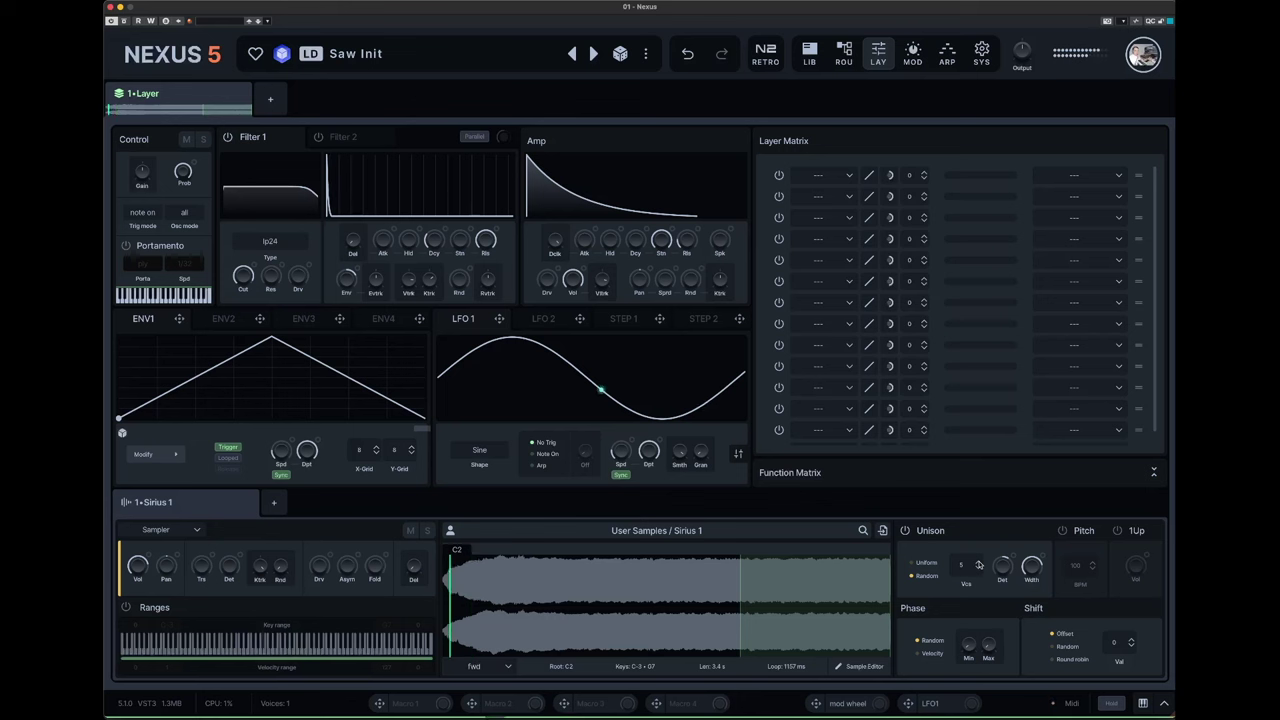
pyautogui.click(978, 570)
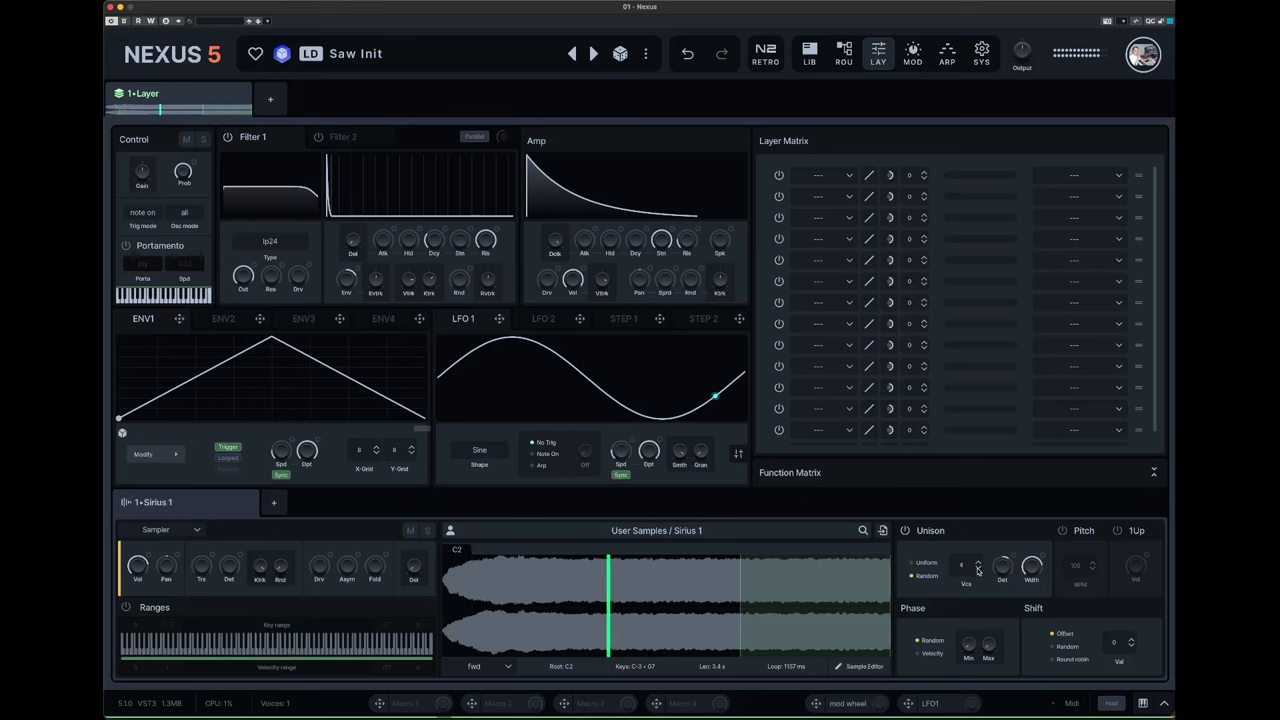
pyautogui.click(978, 570)
pyautogui.click(978, 570)
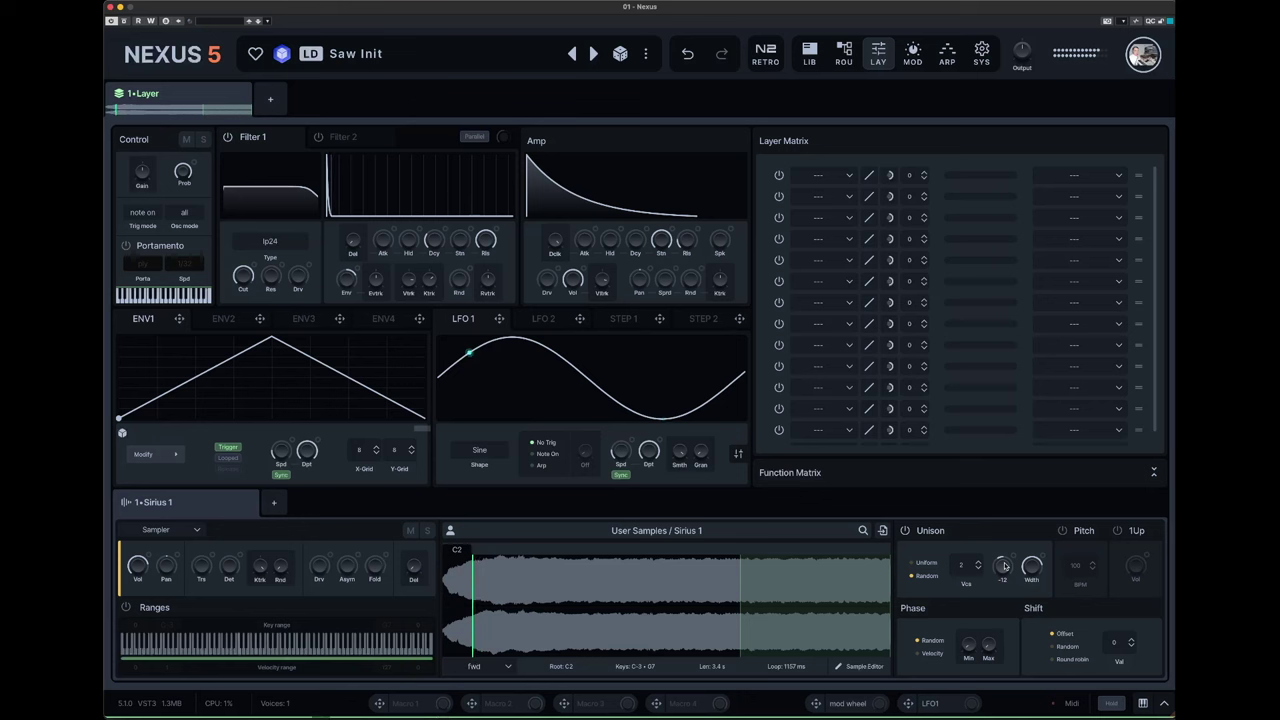
# - Dismiss the stray Mail context menu
pyautogui.moveTo(404, 712)
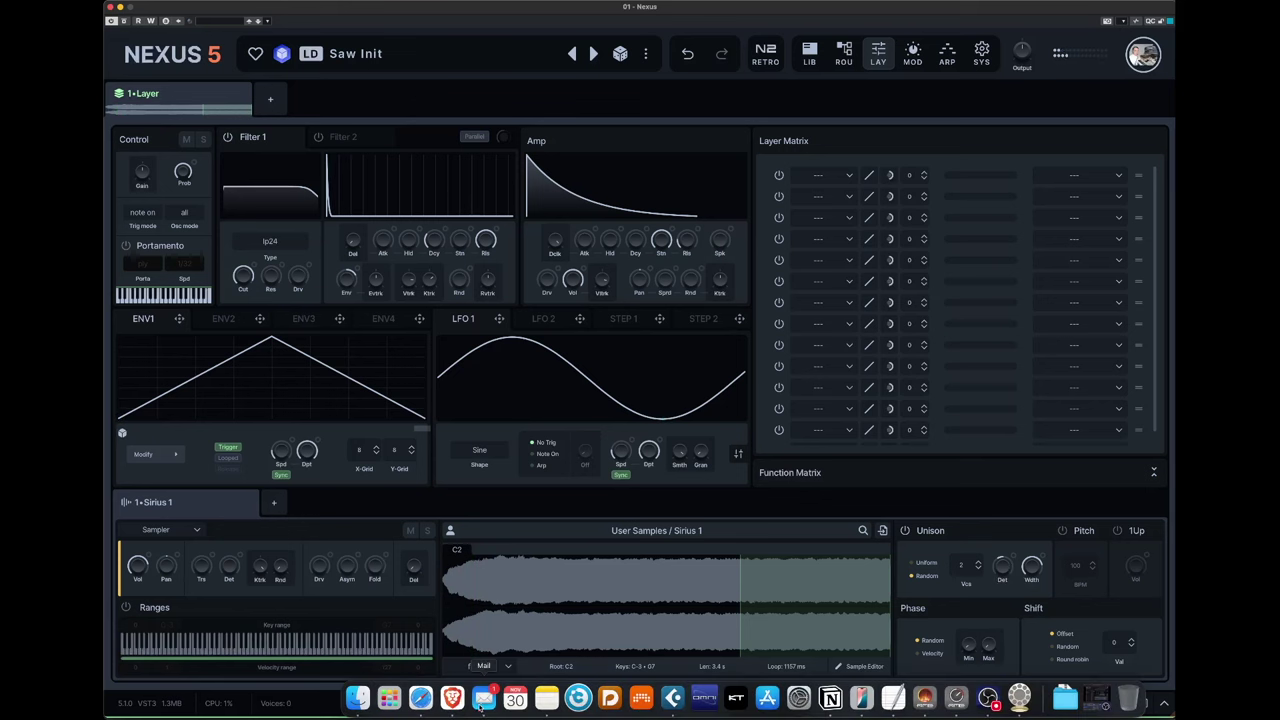
pyautogui.rightClick(483, 703)
pyautogui.press('Escape')
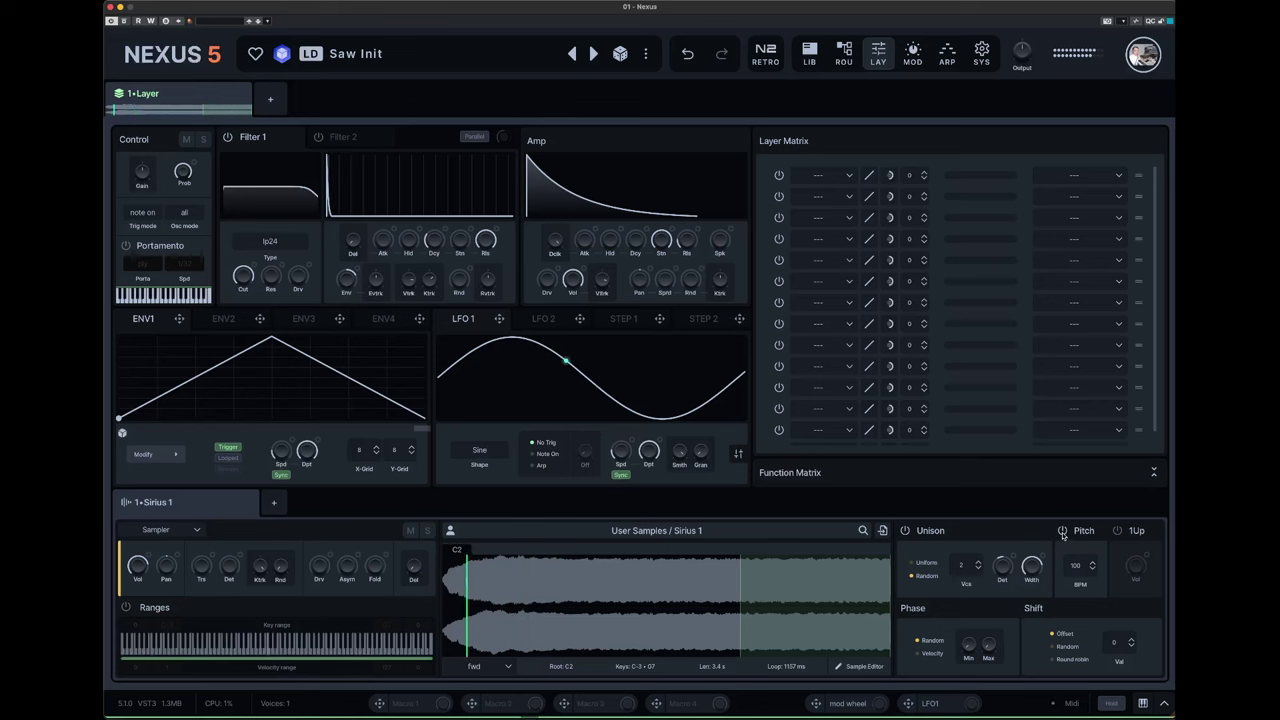
# - Turn off Pitch, lengthen the filter envelope attack, and set Filter 1 cutoff to 59
pyautogui.click(1062, 531)
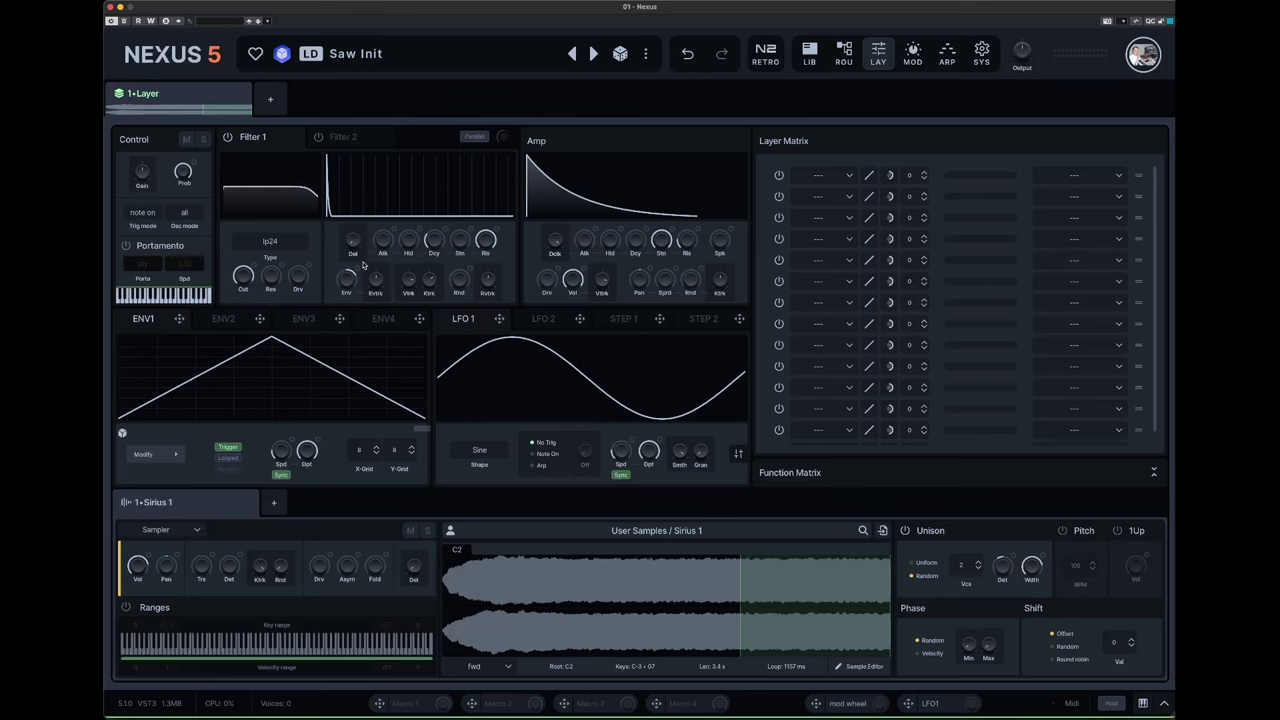
pyautogui.moveTo(326, 156)
pyautogui.moveTo(326, 156); pyautogui.dragTo(357, 157)
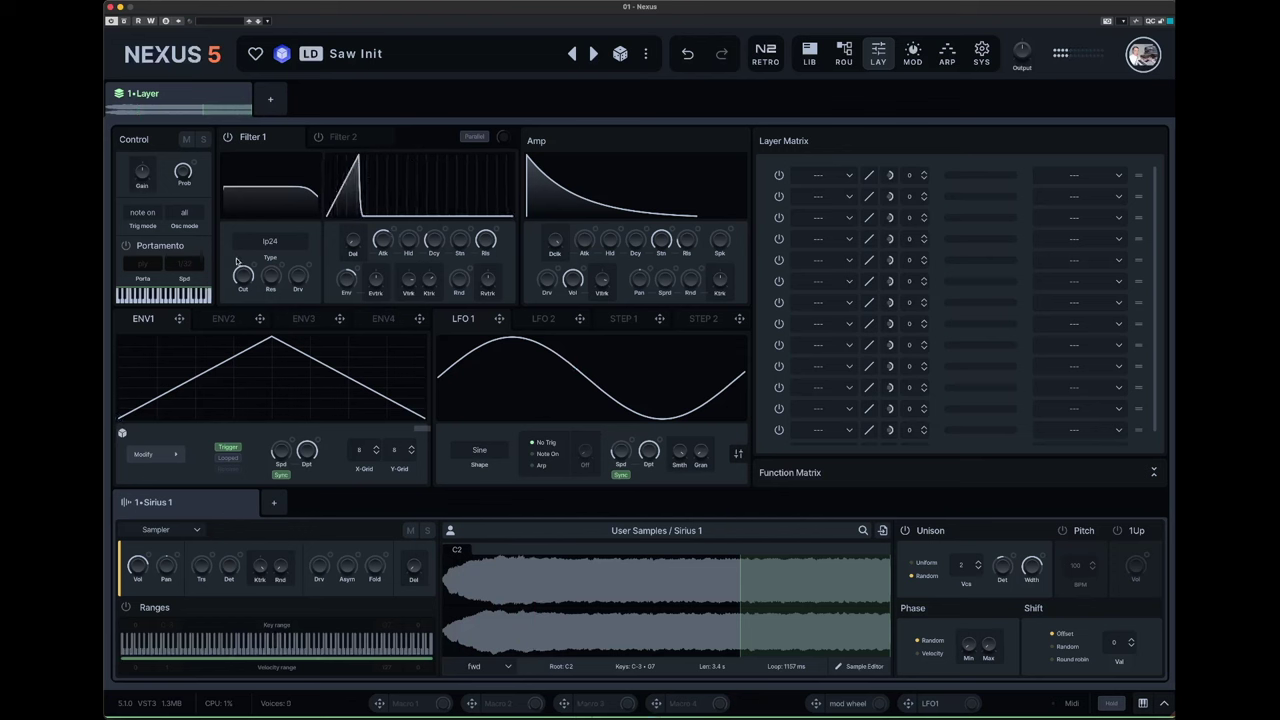
pyautogui.moveTo(243, 276); pyautogui.dragTo(245, 274)
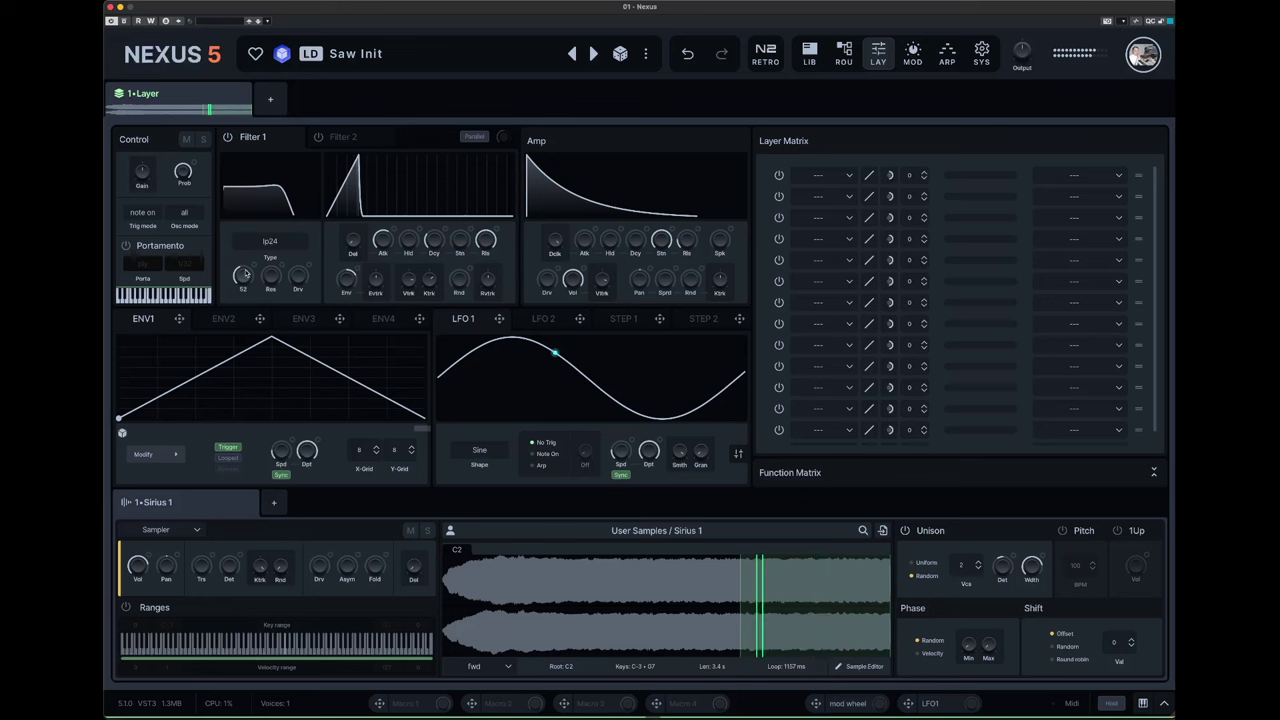
# - Shorten the amp envelope decay, lower its sustain, and route ENV1 to Filter 1 cutoff
pyautogui.moveTo(528, 163)
pyautogui.mouseDown()
pyautogui.moveTo(603, 163)
pyautogui.moveTo(528, 163)
pyautogui.moveTo(578, 157)
pyautogui.moveTo(549, 157)
pyautogui.mouseUp()
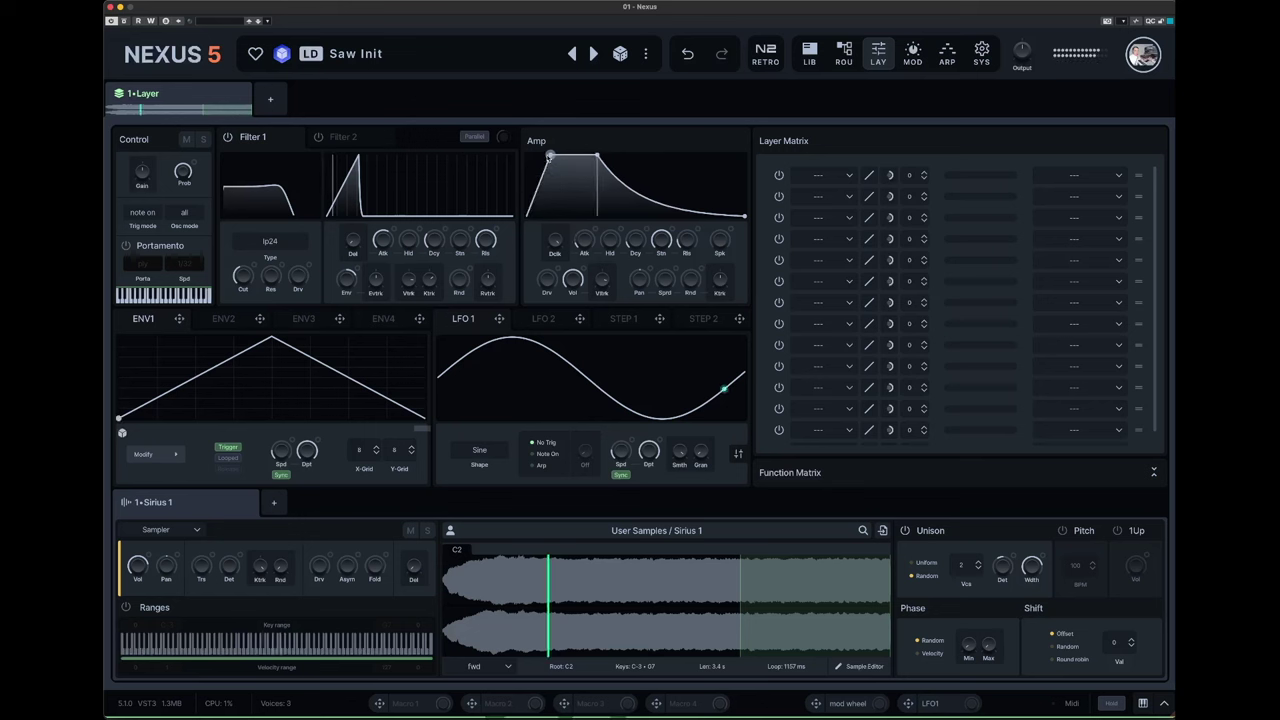
pyautogui.moveTo(597, 157); pyautogui.dragTo(597, 183)
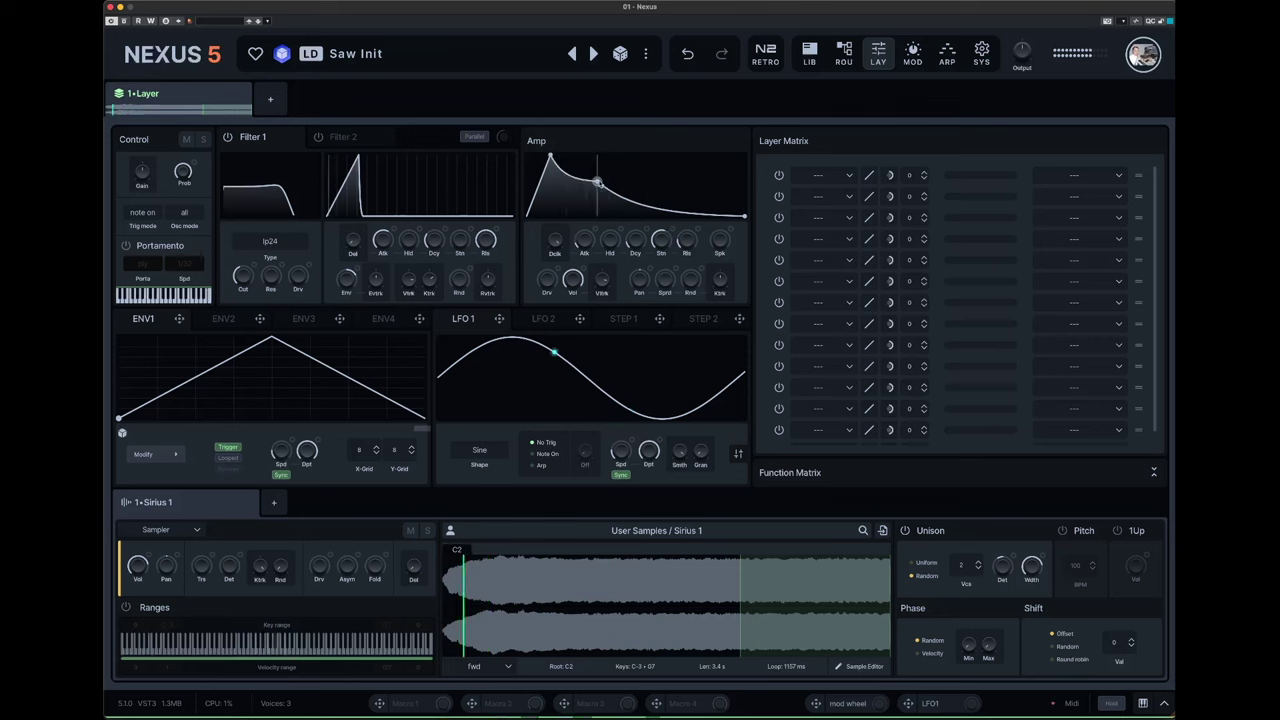
pyautogui.moveTo(179, 318); pyautogui.dragTo(242, 276)
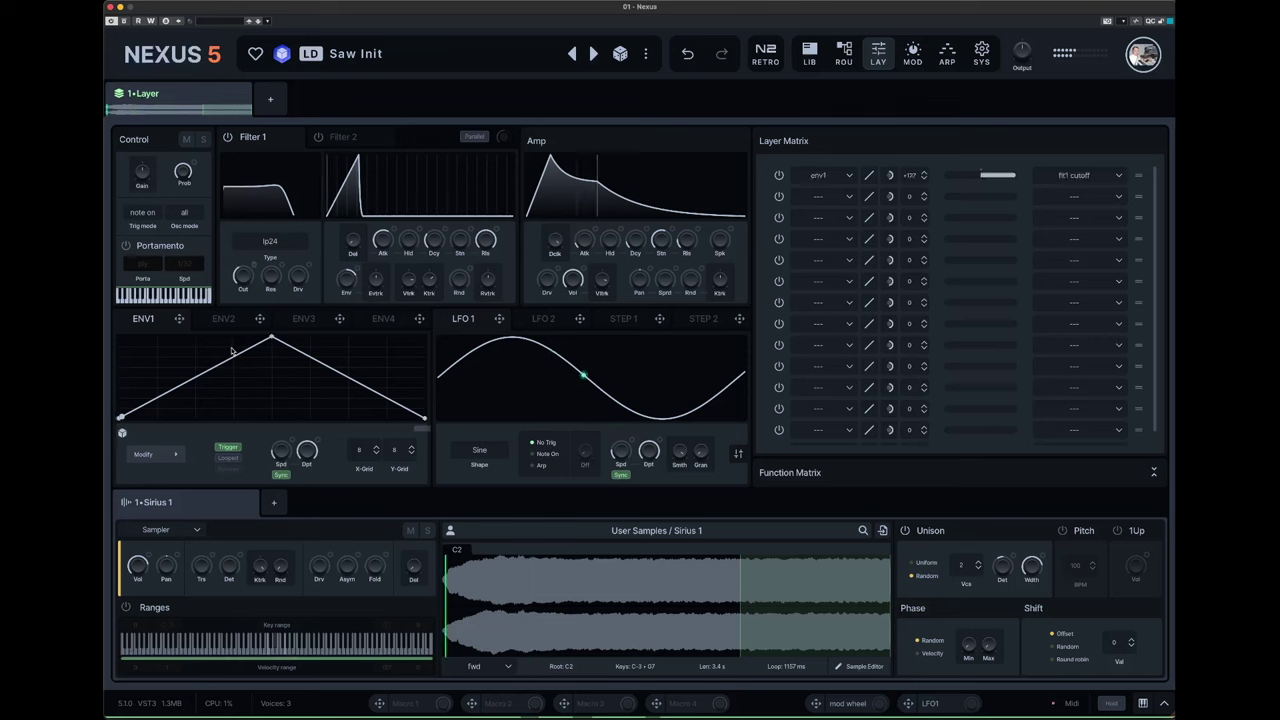
# - Reshape ENV1 into a two-peak zigzag by moving and adding breakpoints, then set it looping
pyautogui.moveTo(271, 338); pyautogui.dragTo(271, 363)
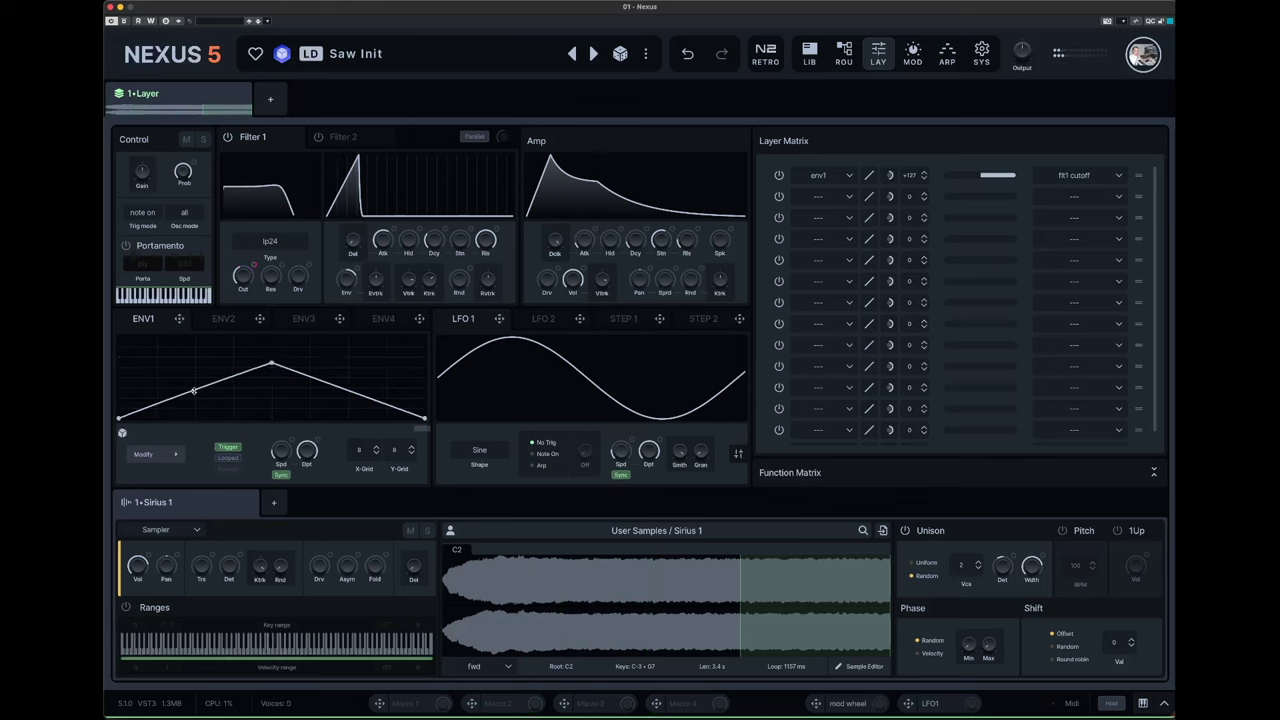
pyautogui.moveTo(195, 392); pyautogui.dragTo(181, 343)
pyautogui.moveTo(268, 363); pyautogui.dragTo(311, 361)
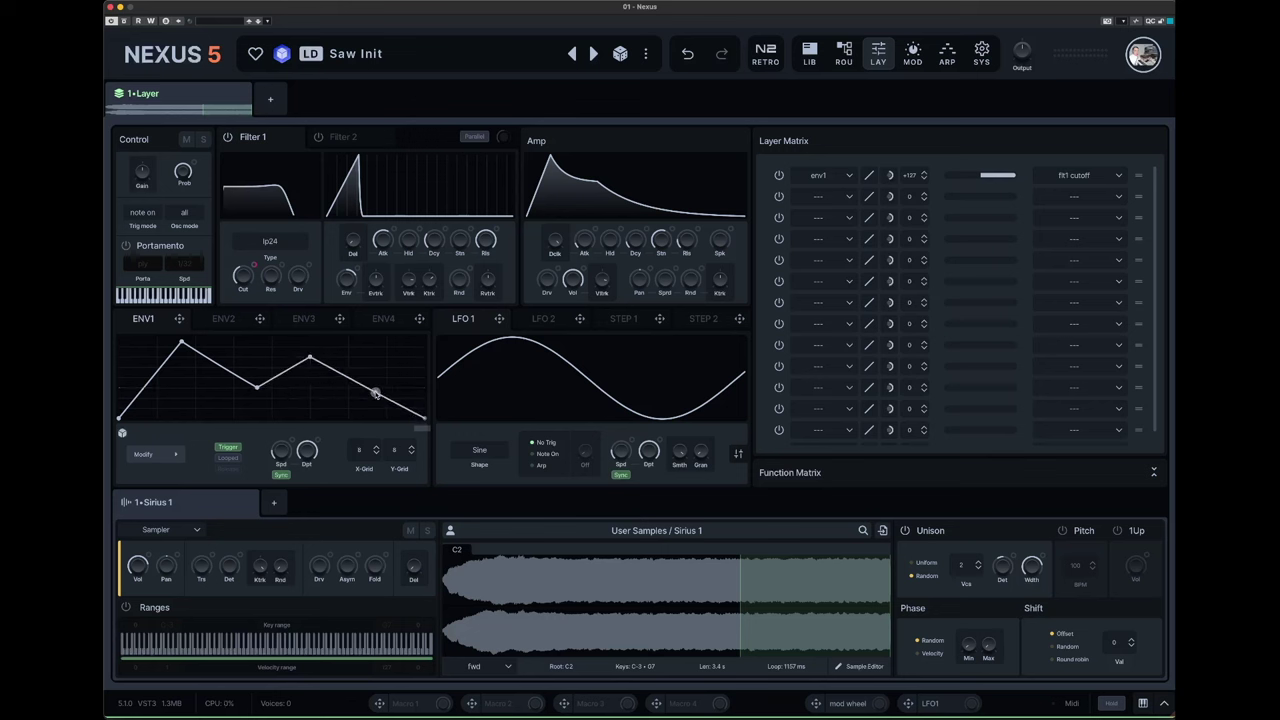
pyautogui.moveTo(375, 393); pyautogui.dragTo(424, 408)
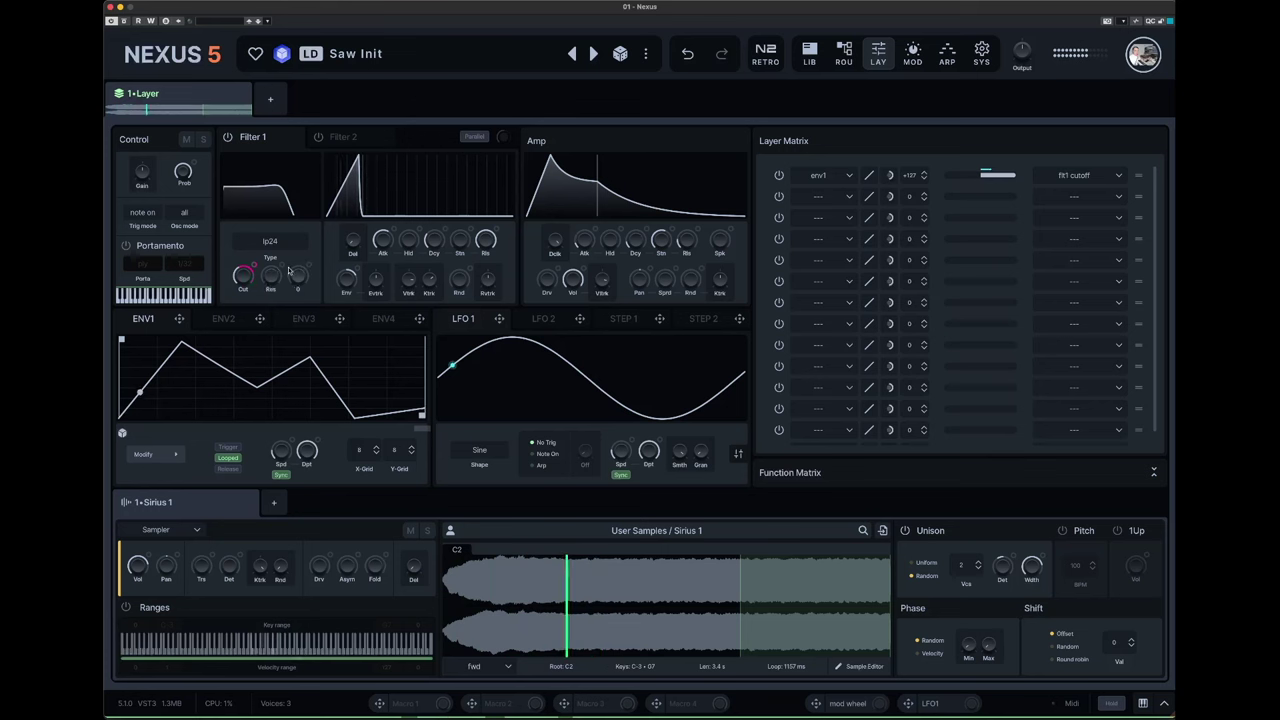
pyautogui.moveTo(273, 277)
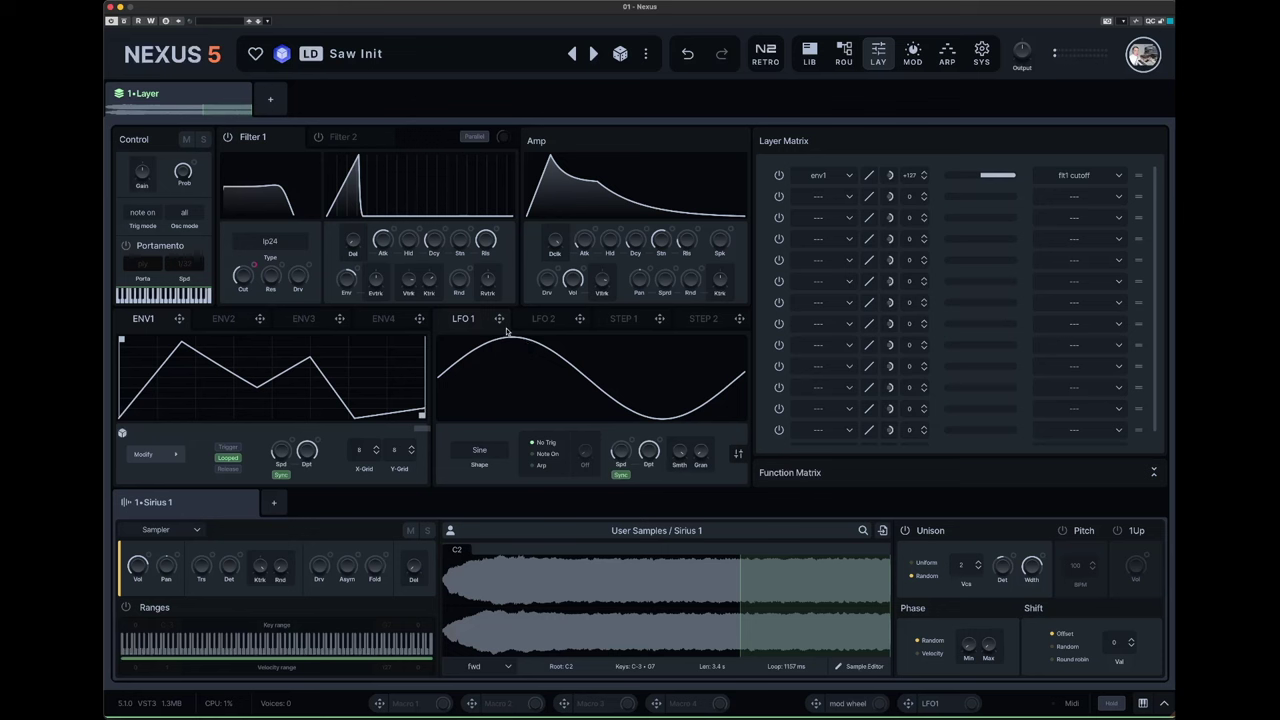
# - Route LFO 1 to the filter resonance with depth 76 and a 1/16 rate
pyautogui.moveTo(500, 320); pyautogui.dragTo(271, 277)
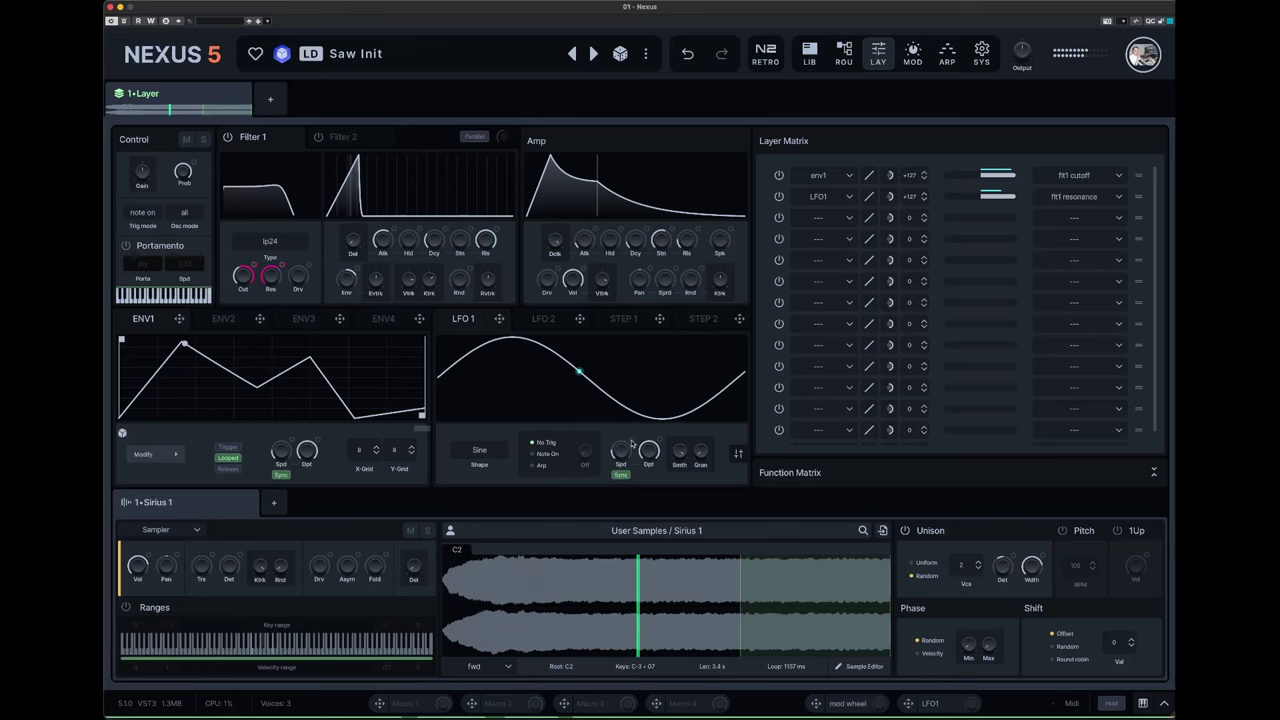
pyautogui.moveTo(648, 451); pyautogui.dragTo(648, 476)
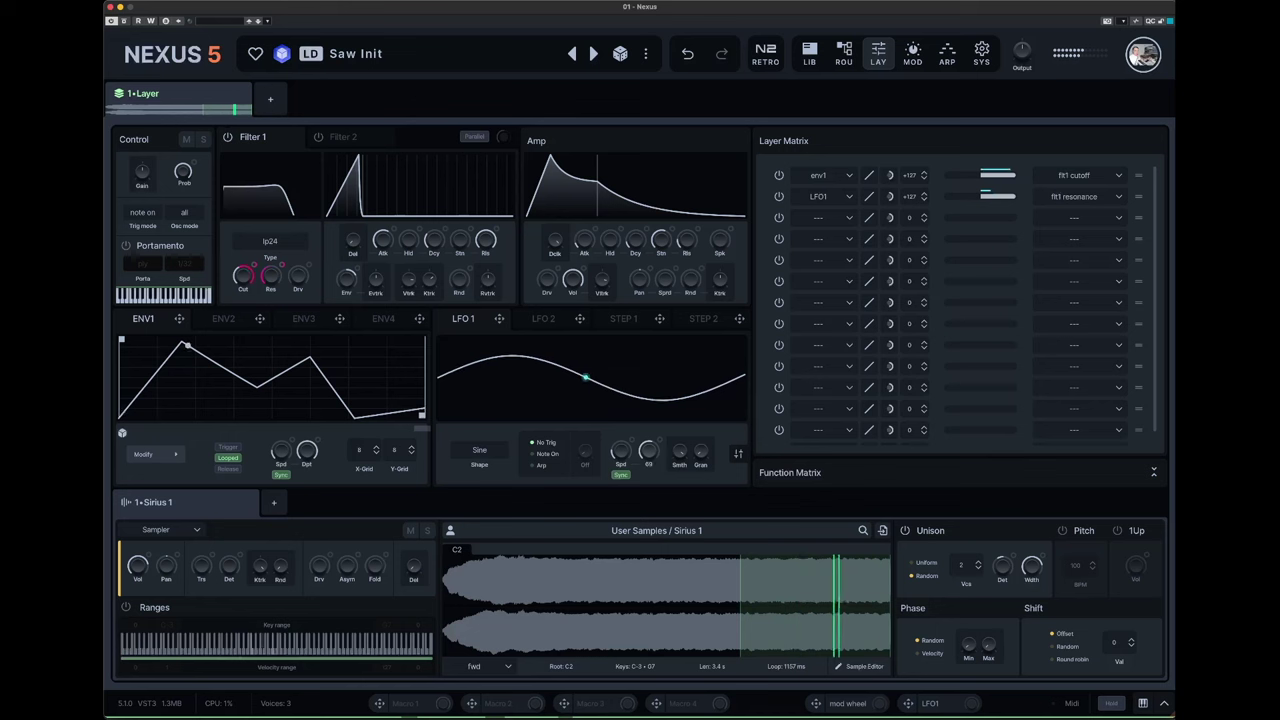
pyautogui.moveTo(620, 451); pyautogui.dragTo(620, 470)
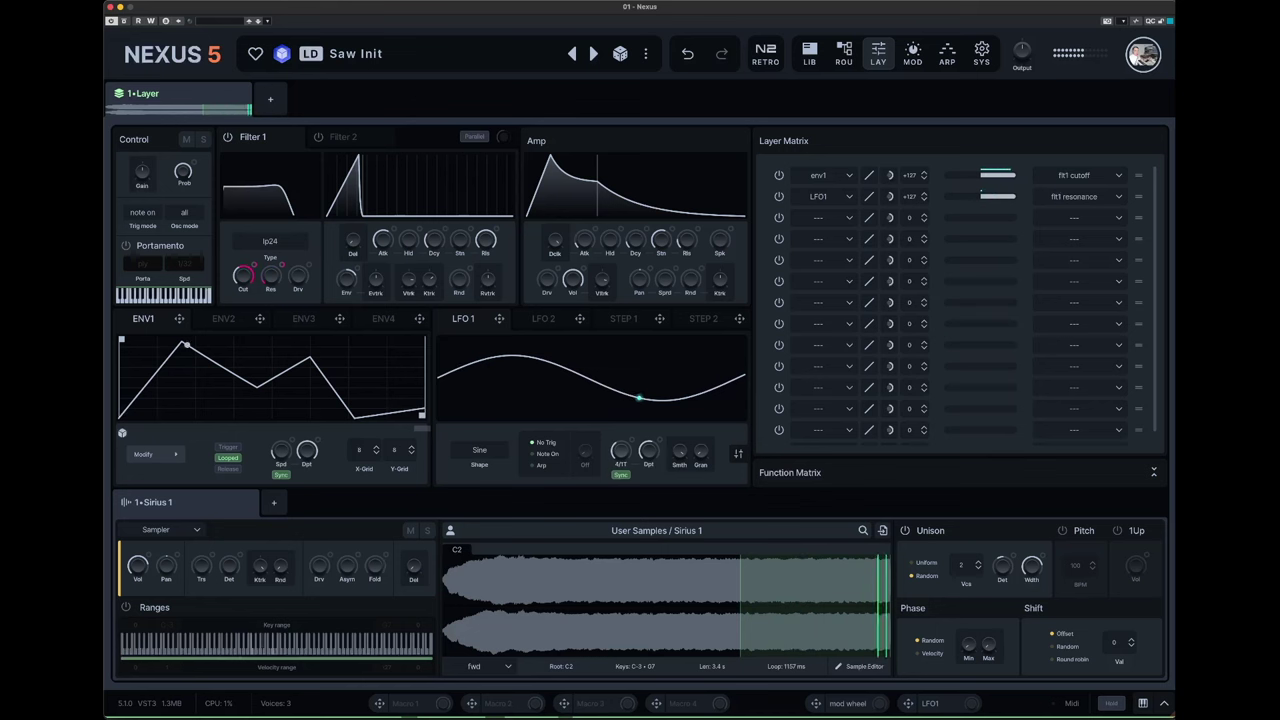
pyautogui.moveTo(620, 451)
pyautogui.mouseDown()
pyautogui.moveTo(620, 427)
pyautogui.moveTo(620, 469)
pyautogui.moveTo(621, 452)
pyautogui.mouseUp()
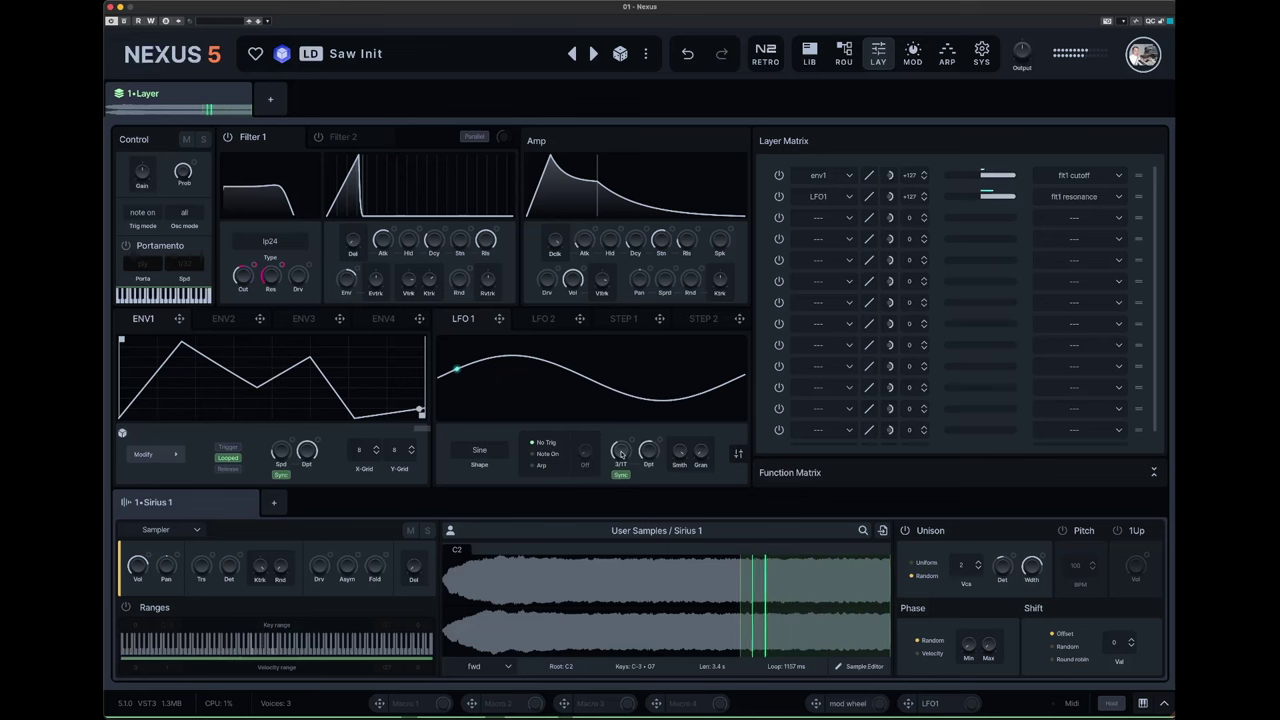
pyautogui.click(846, 54)
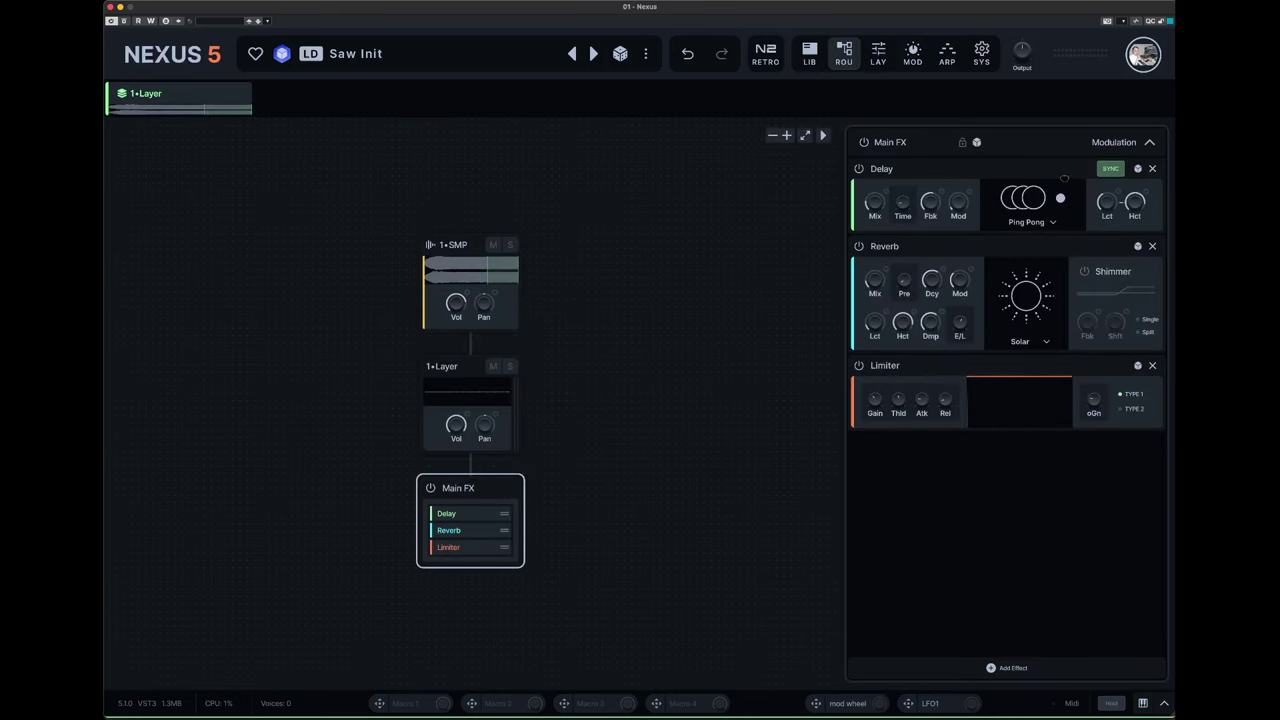
# - Bypass the Ping Pong Delay and switch on the Solar Reverb's Shimmer
pyautogui.click(859, 168)
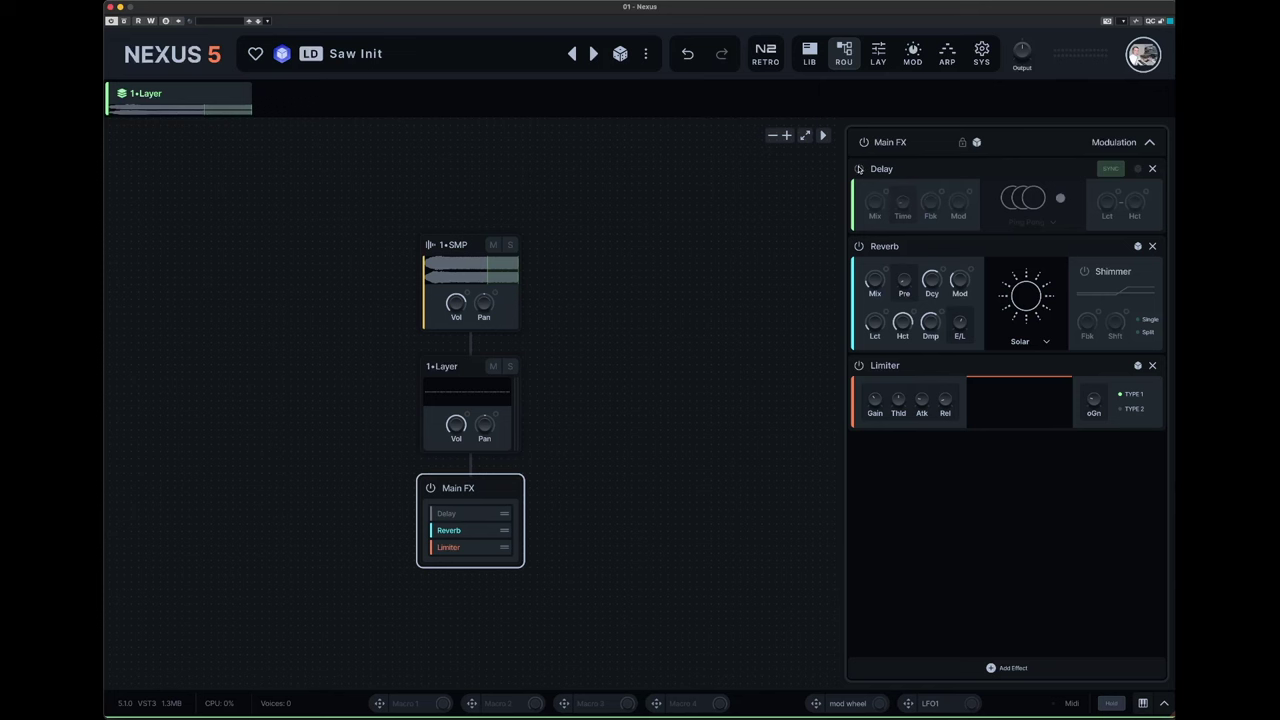
pyautogui.click(859, 168)
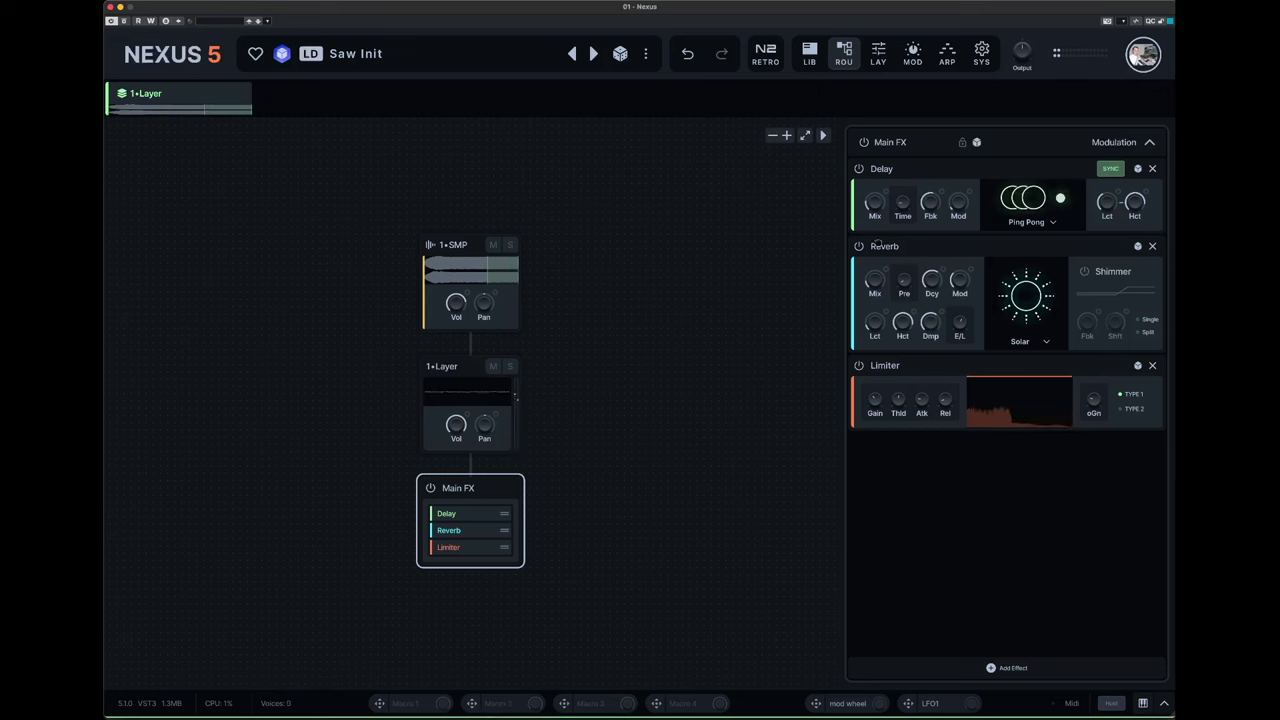
pyautogui.click(858, 169)
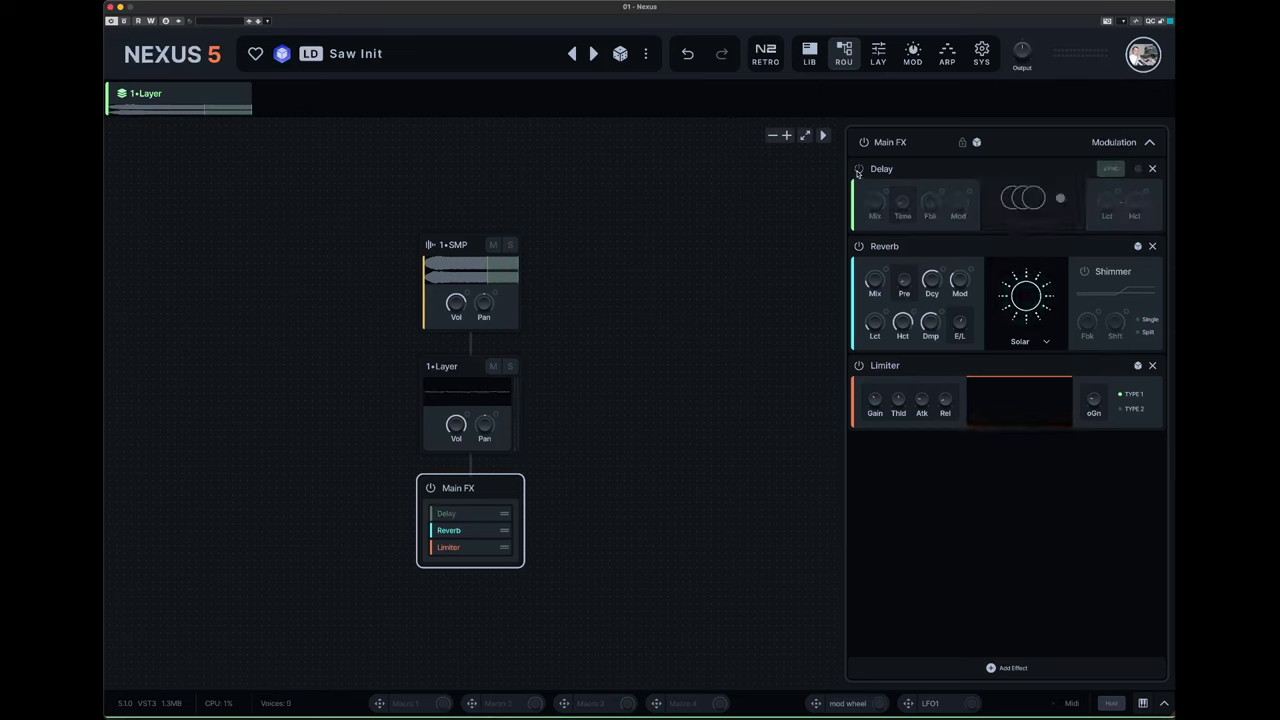
pyautogui.click(1086, 272)
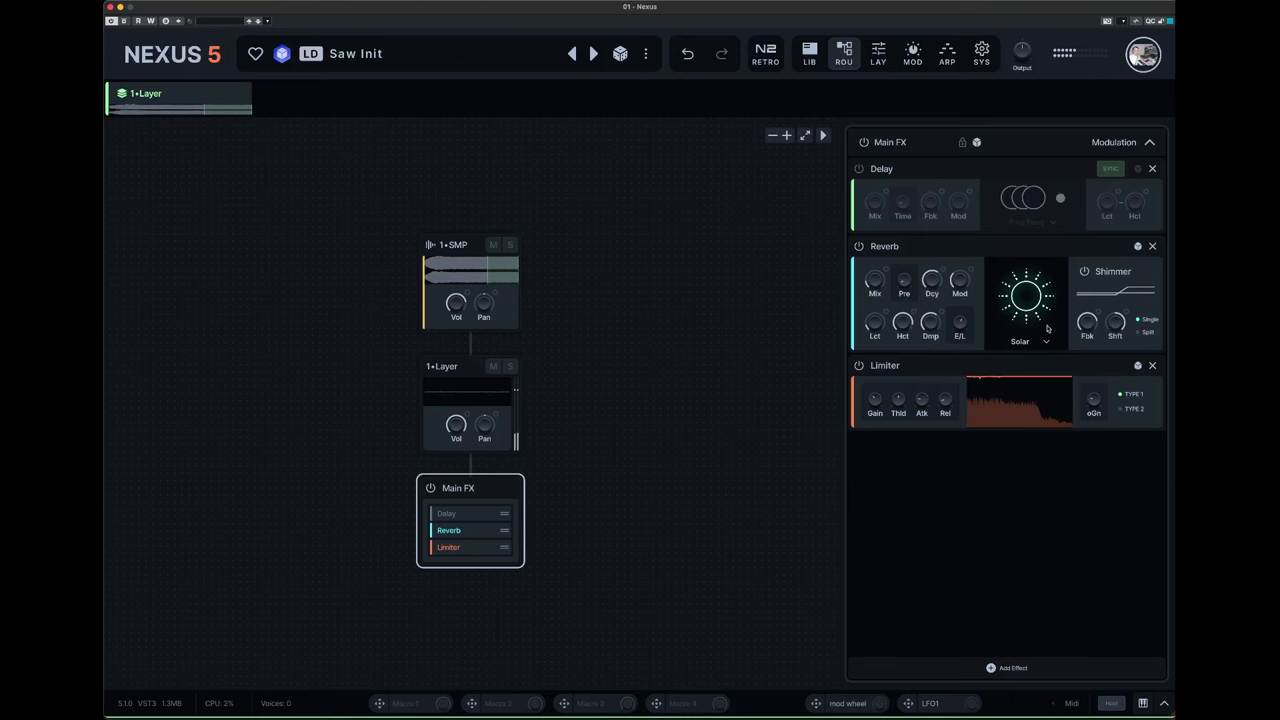
pyautogui.click(878, 52)
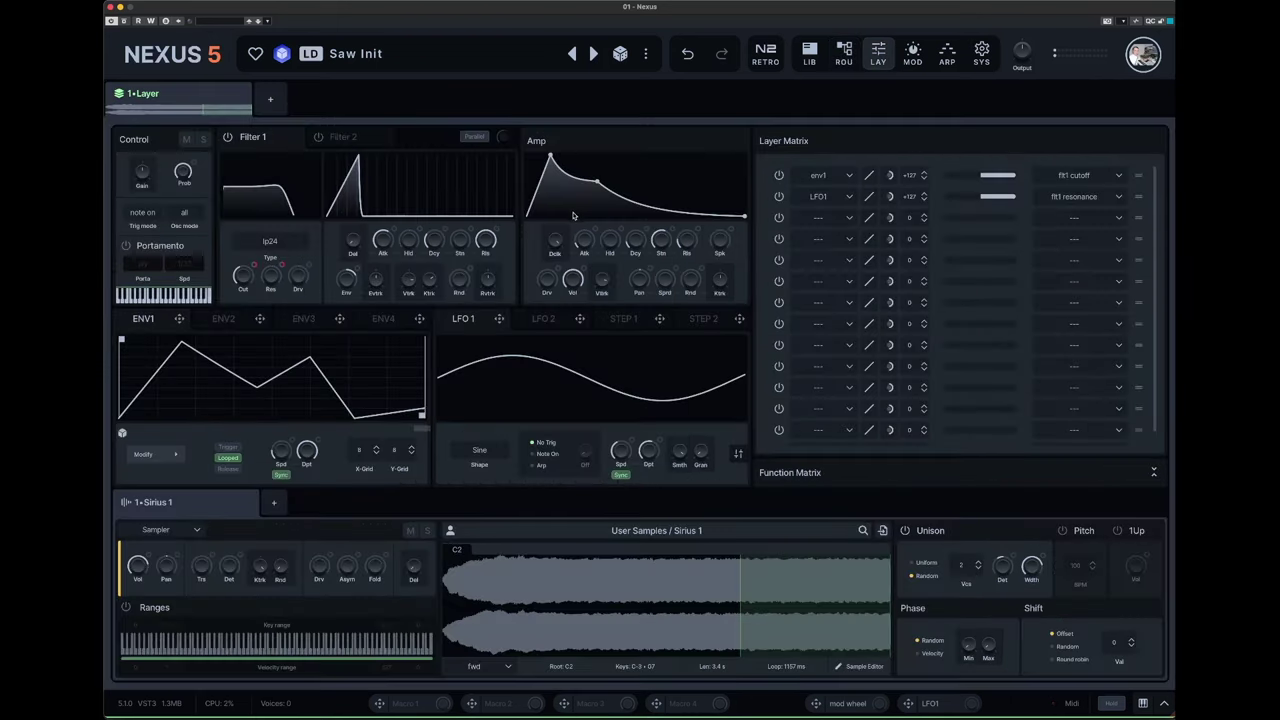
# - Set the amp envelope attack to 712 ms and the Filter 1 envelope attack to 3.6 s
pyautogui.moveTo(550, 160); pyautogui.dragTo(641, 157)
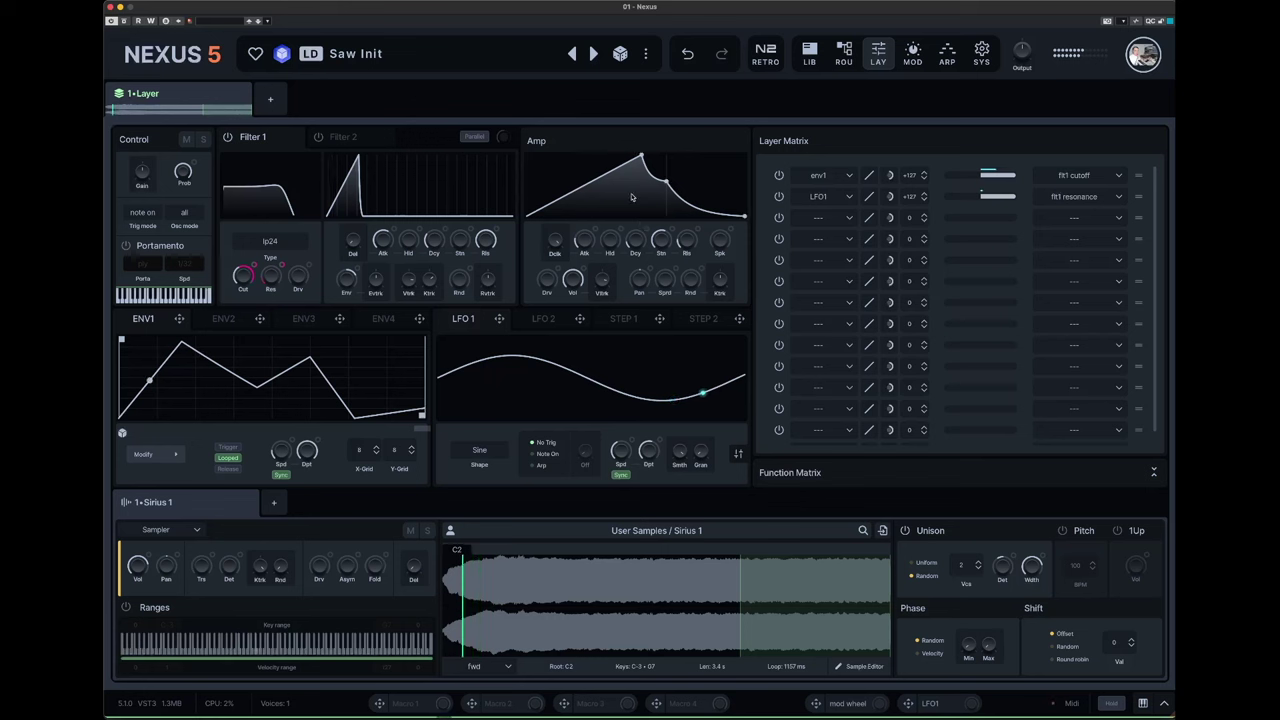
pyautogui.moveTo(641, 157); pyautogui.dragTo(703, 157)
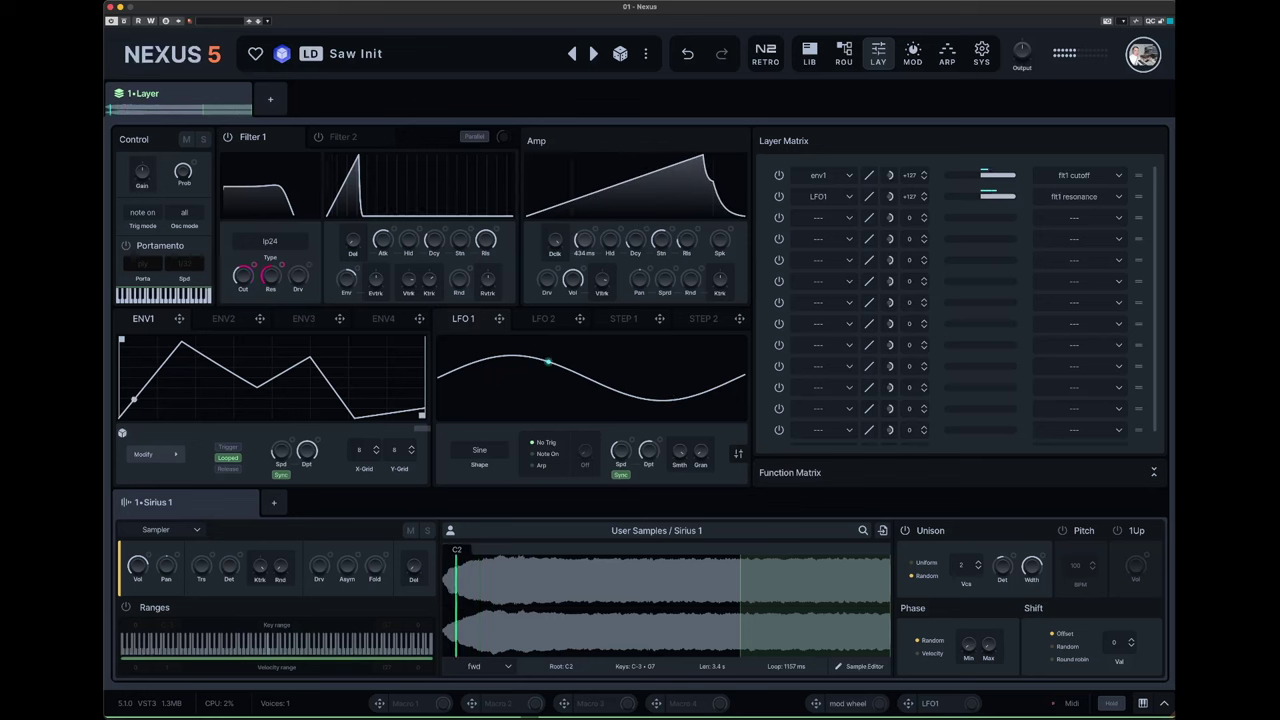
pyautogui.moveTo(584, 242); pyautogui.dragTo(588, 238)
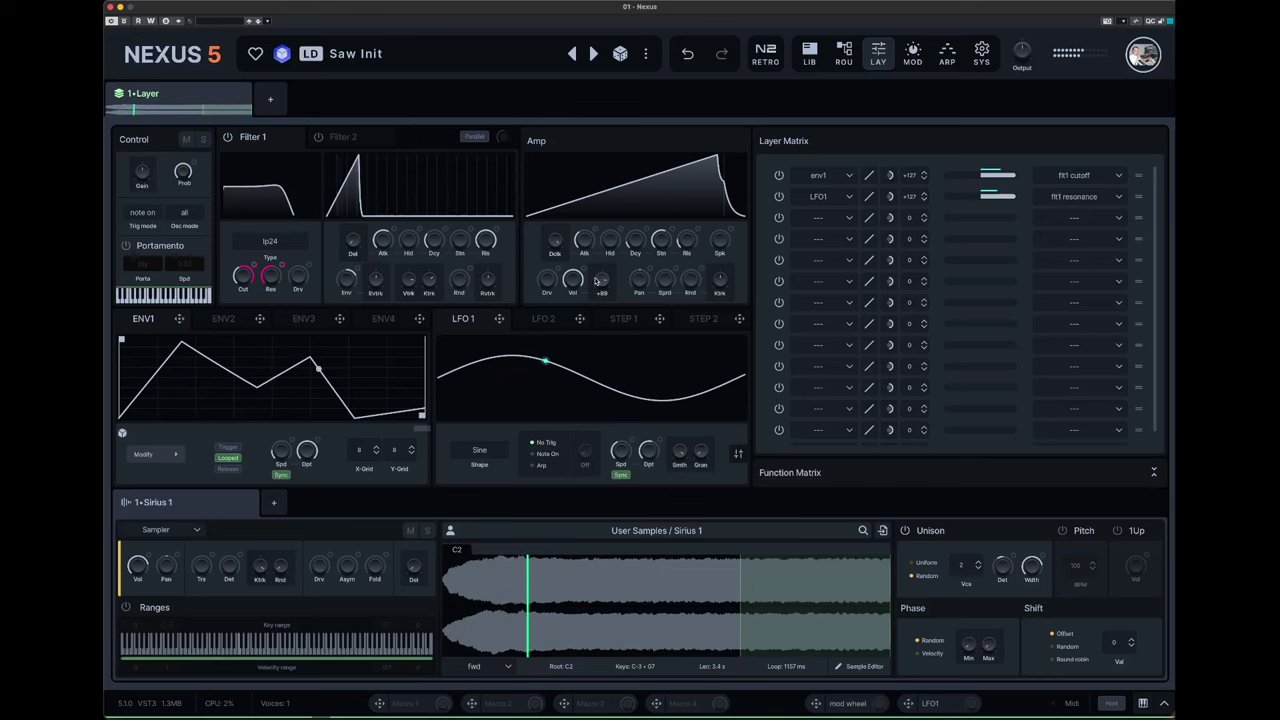
pyautogui.moveTo(383, 246); pyautogui.dragTo(383, 241)
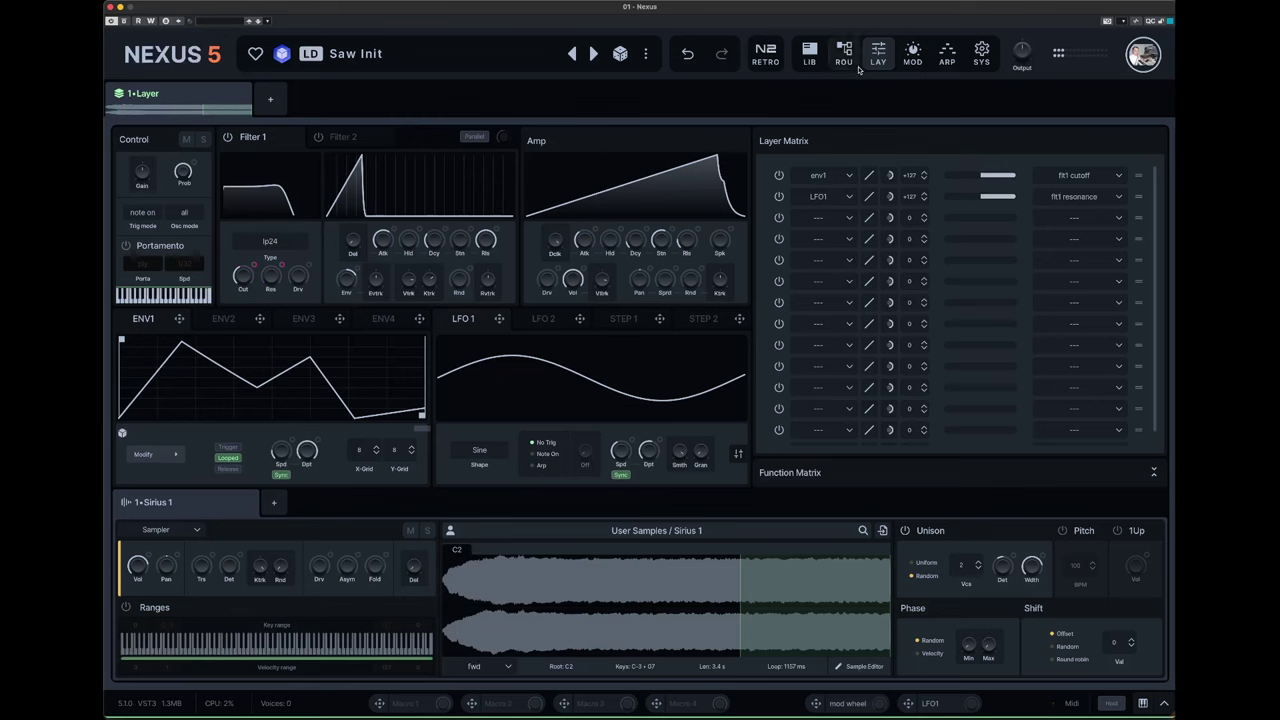
pyautogui.click(845, 57)
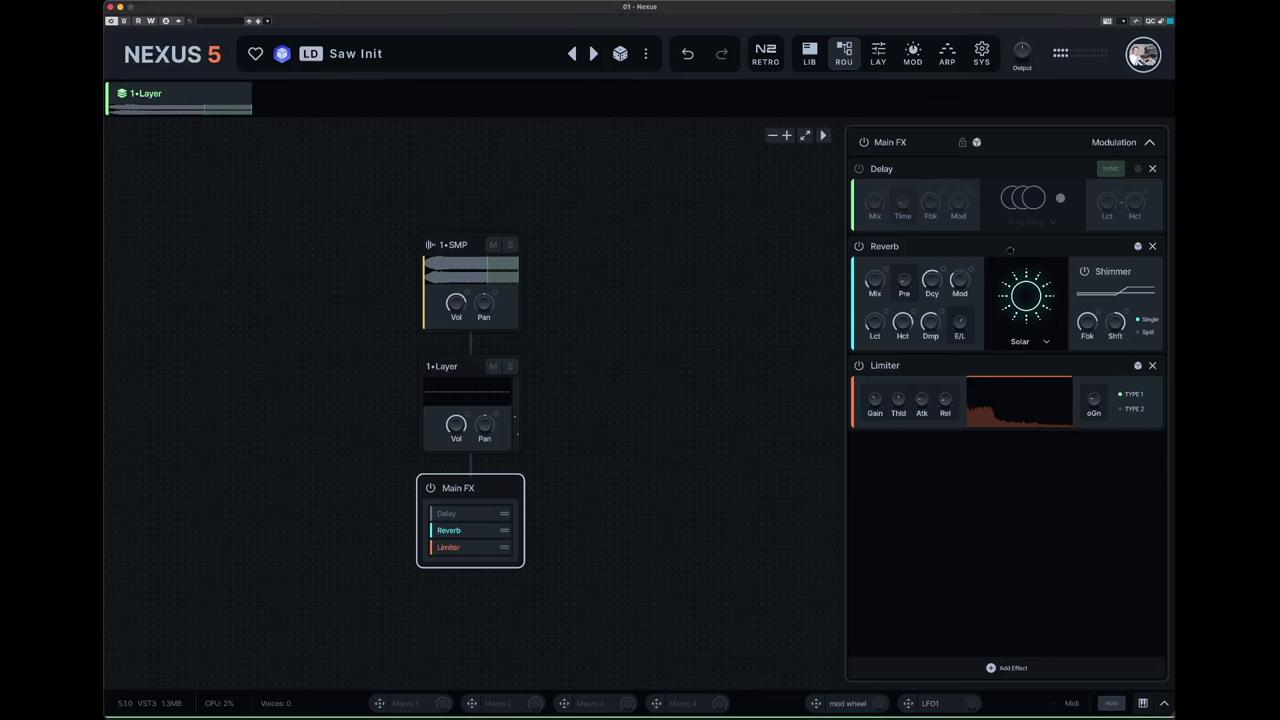
# - Add an Analog Chorus to Main FX and move it to the top of the chain
pyautogui.click(993, 668)
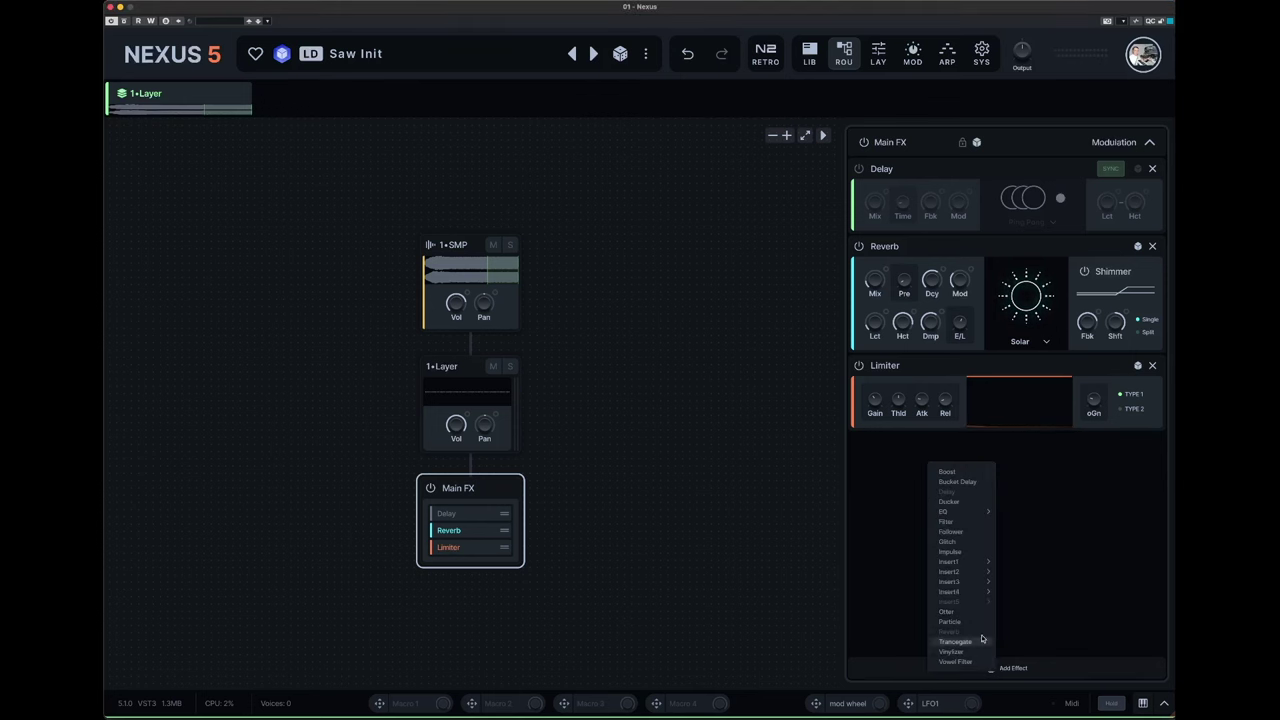
pyautogui.moveTo(974, 561)
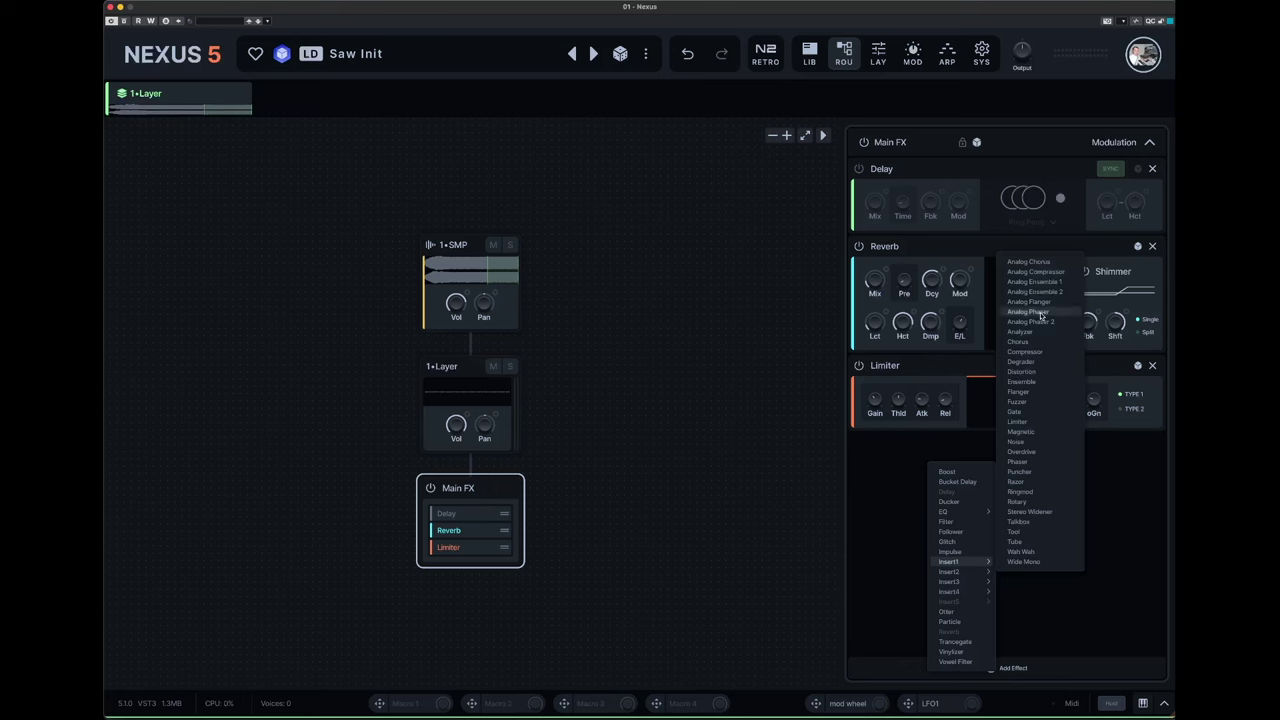
pyautogui.click(1031, 262)
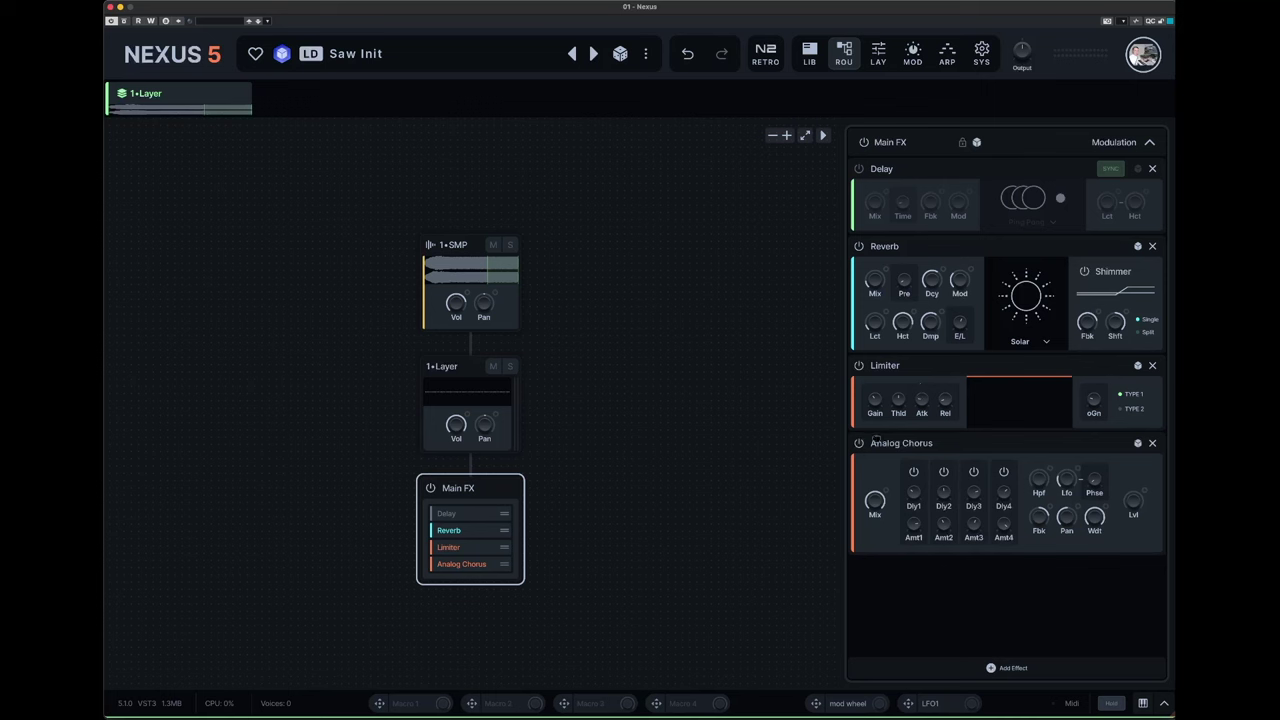
pyautogui.moveTo(911, 449); pyautogui.dragTo(900, 171)
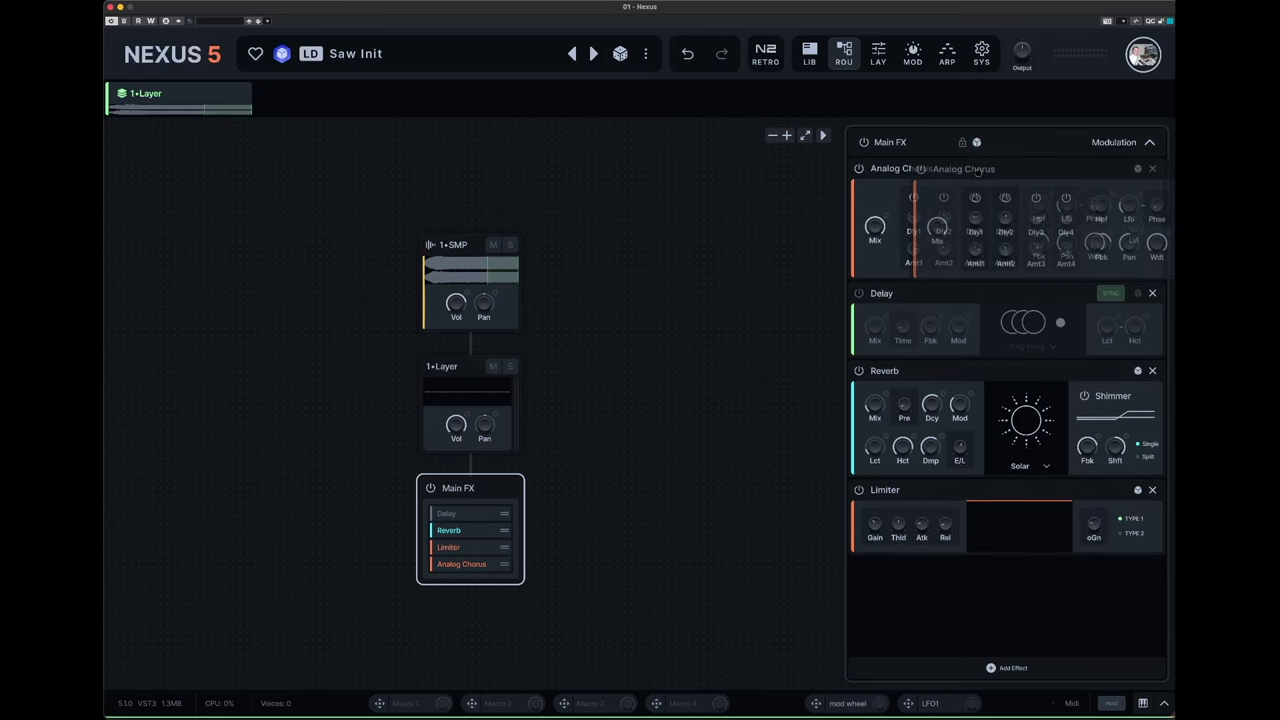
# - Re-enable the Delay and change the reverb algorithm from Solar to Nuclear
pyautogui.click(859, 293)
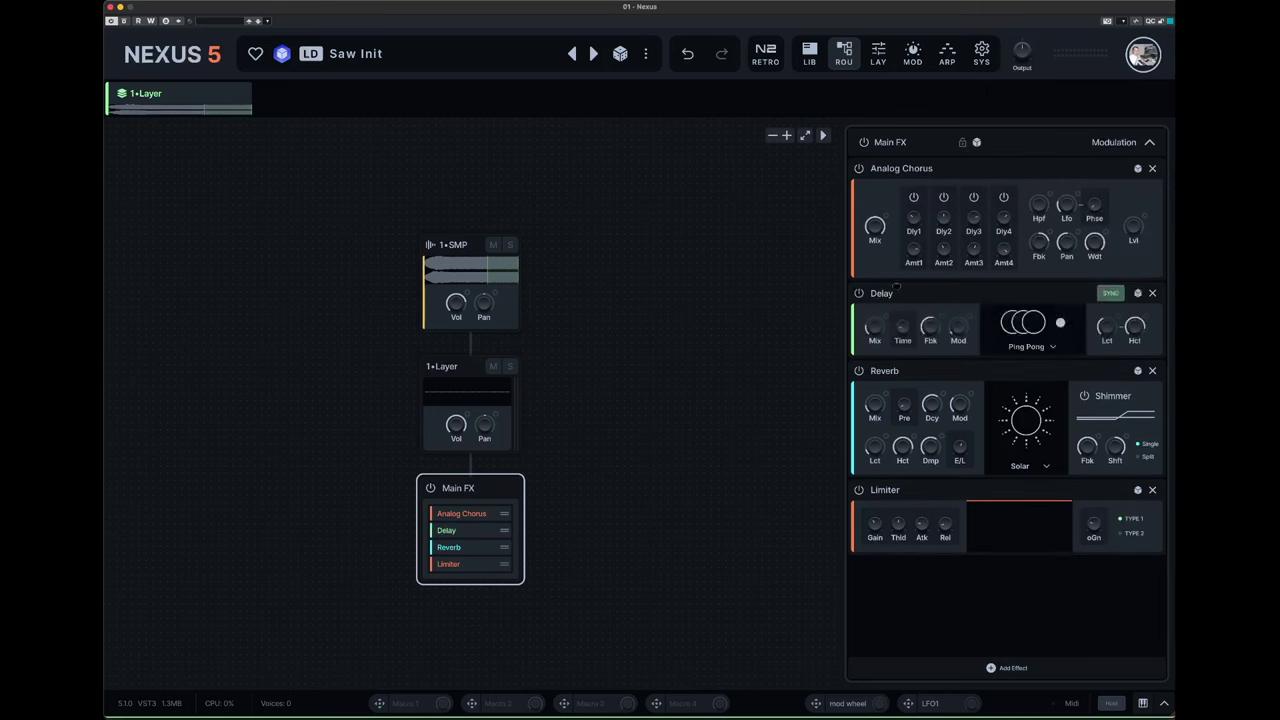
pyautogui.click(1034, 467)
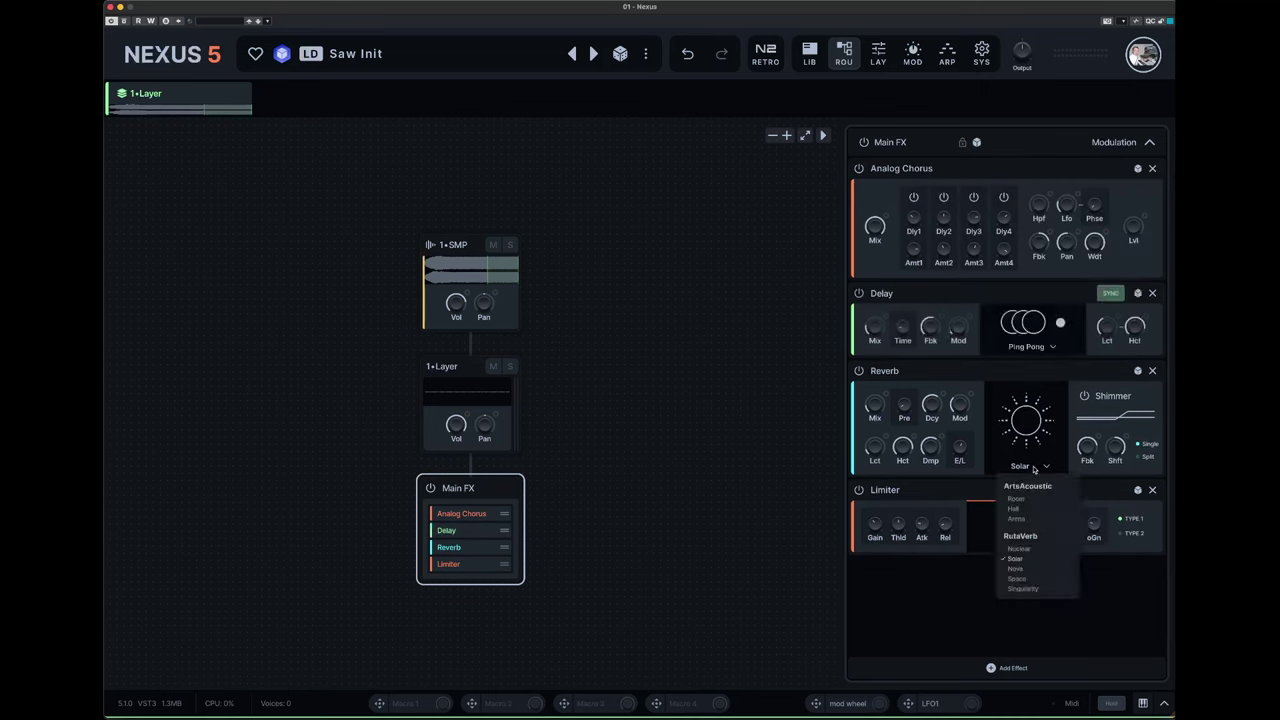
pyautogui.click(1033, 550)
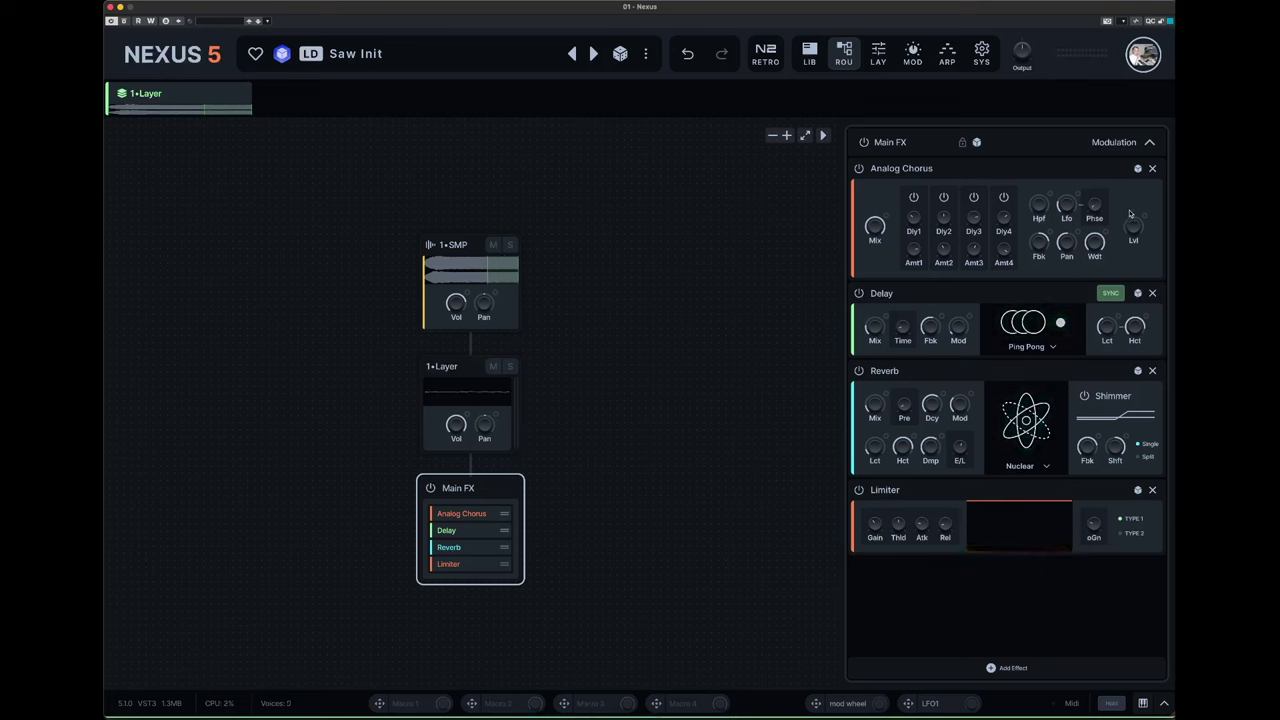
# - Load the Gentle Chorus preset on the Analog Chorus after briefly trying Super Saws
pyautogui.click(1138, 169)
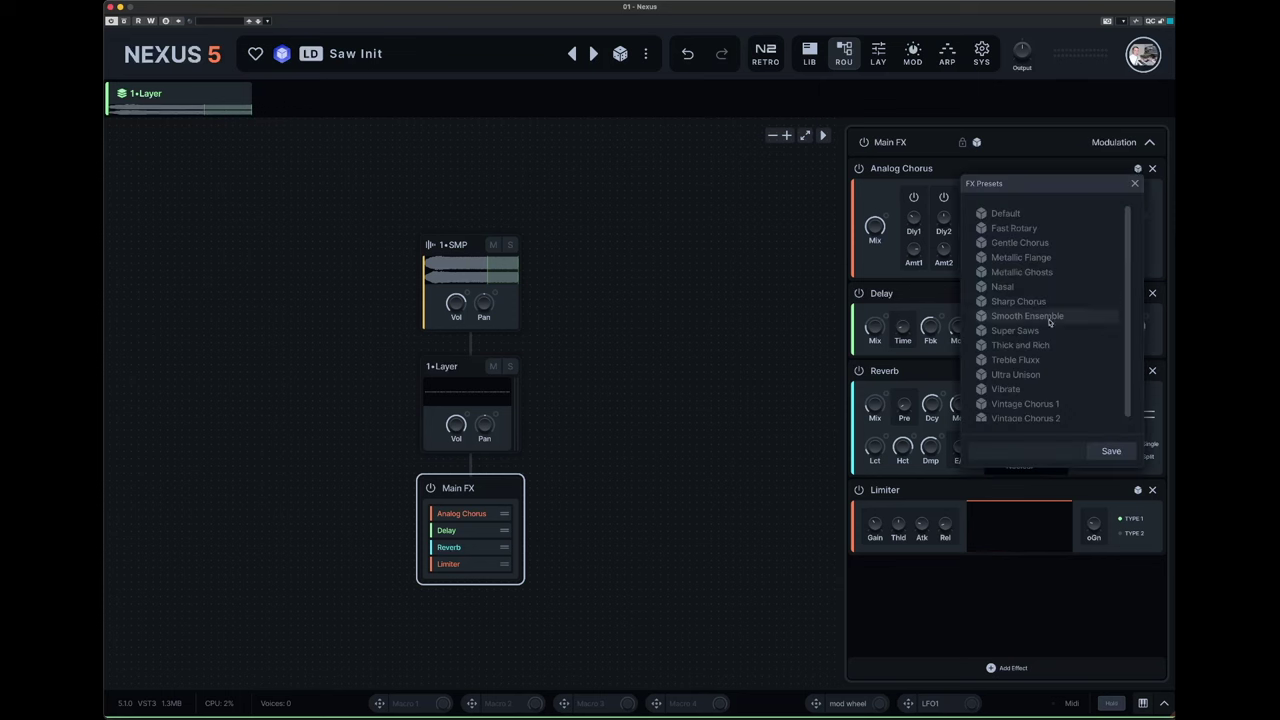
pyautogui.scroll(-1, 1045, 322)
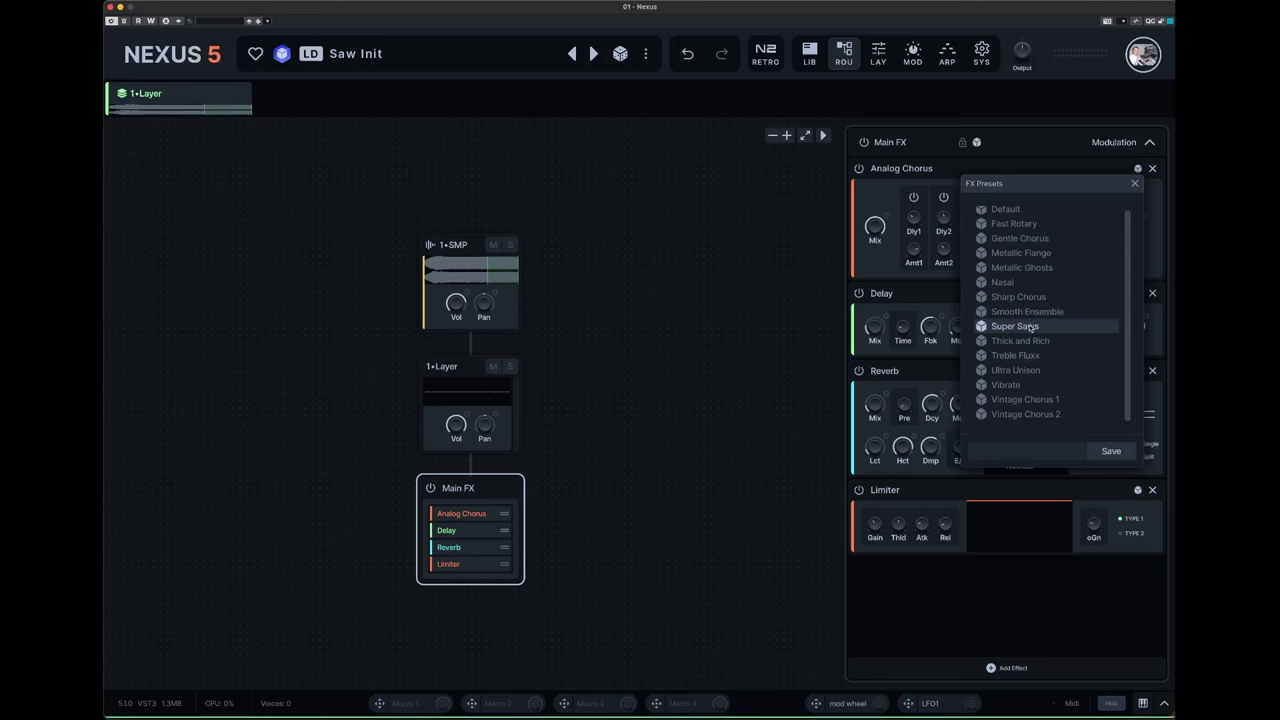
pyautogui.click(1032, 326)
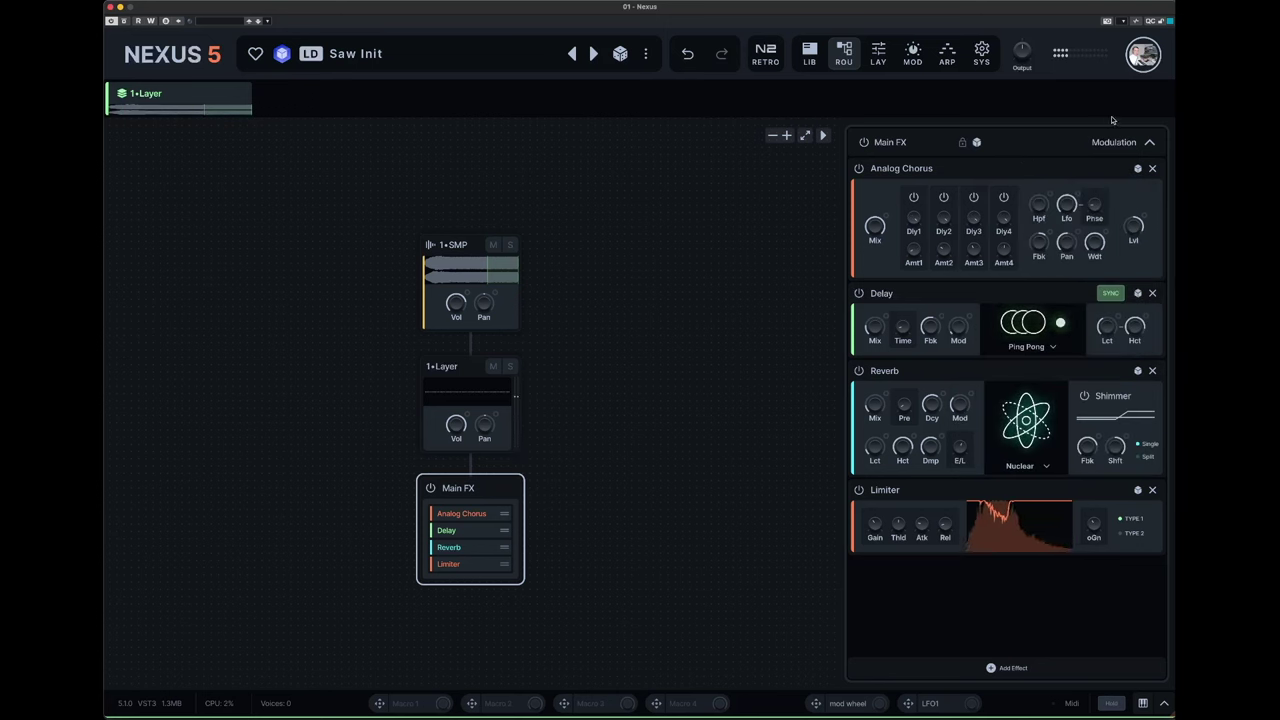
pyautogui.click(1138, 169)
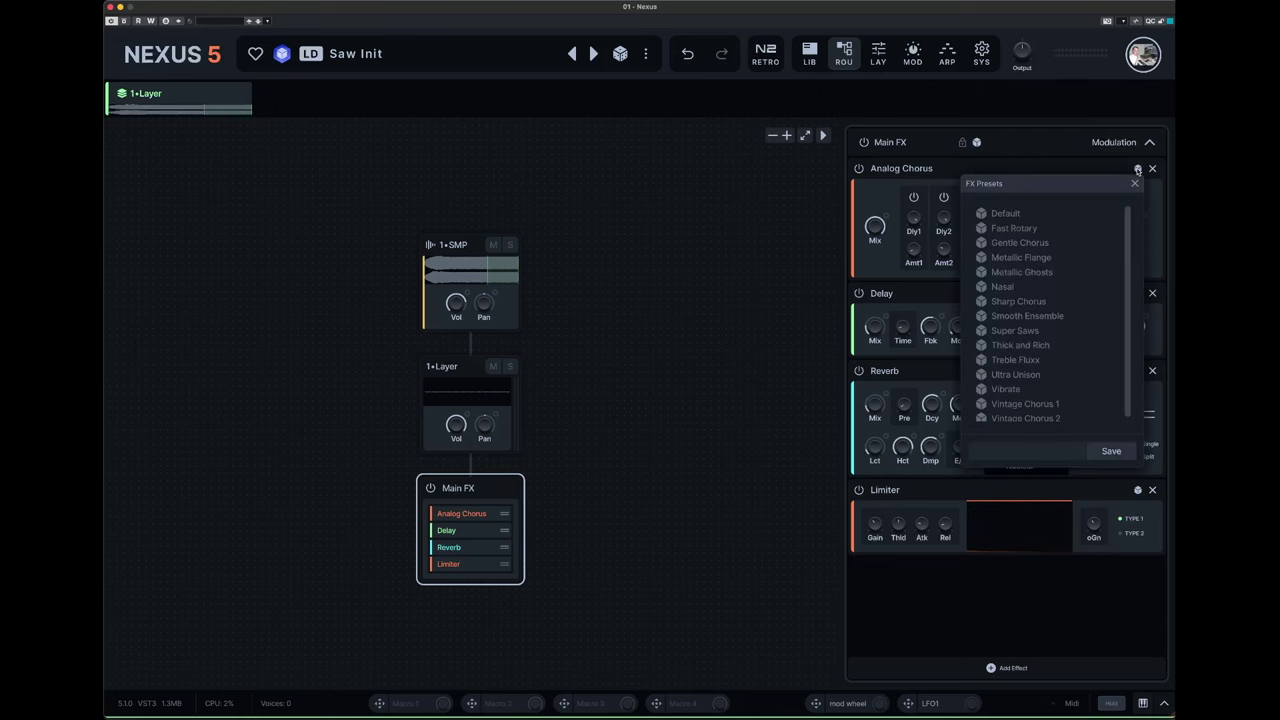
pyautogui.click(1025, 243)
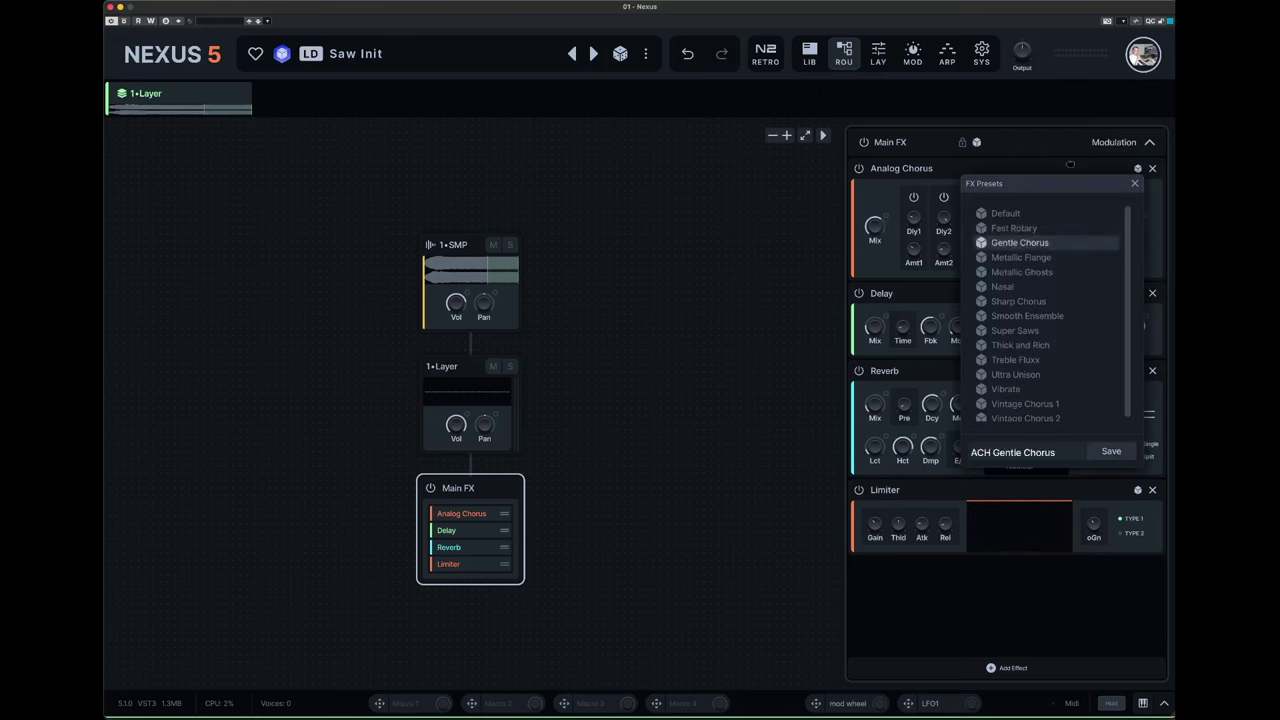
pyautogui.click(1070, 165)
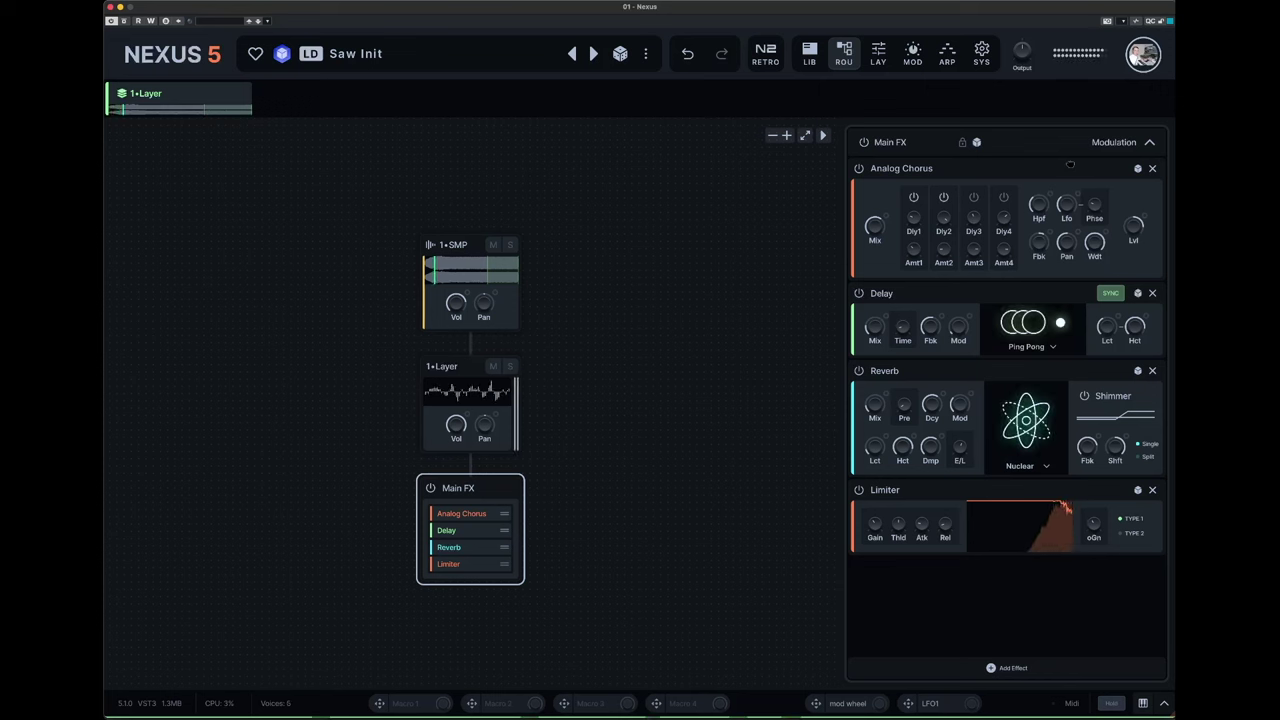
pyautogui.moveTo(893, 537)
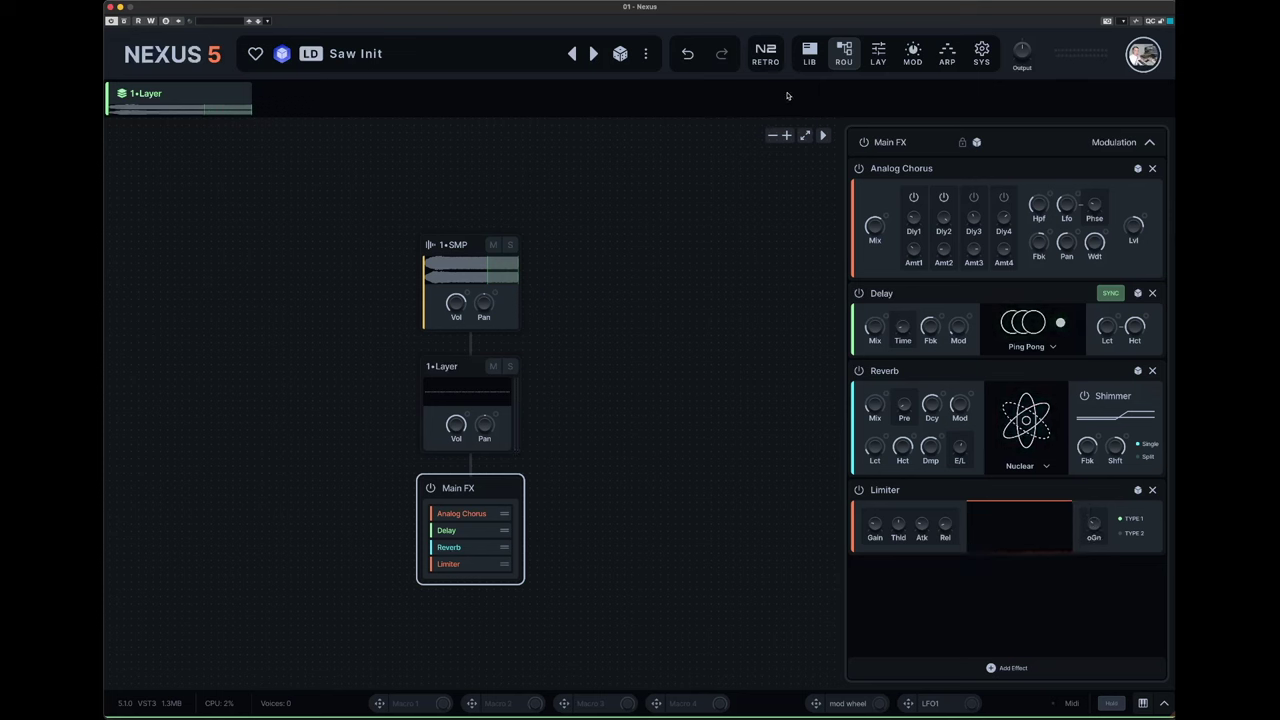
# - Set the amp envelope attack to 0 ms on the layer page for a pluck
pyautogui.click(875, 55)
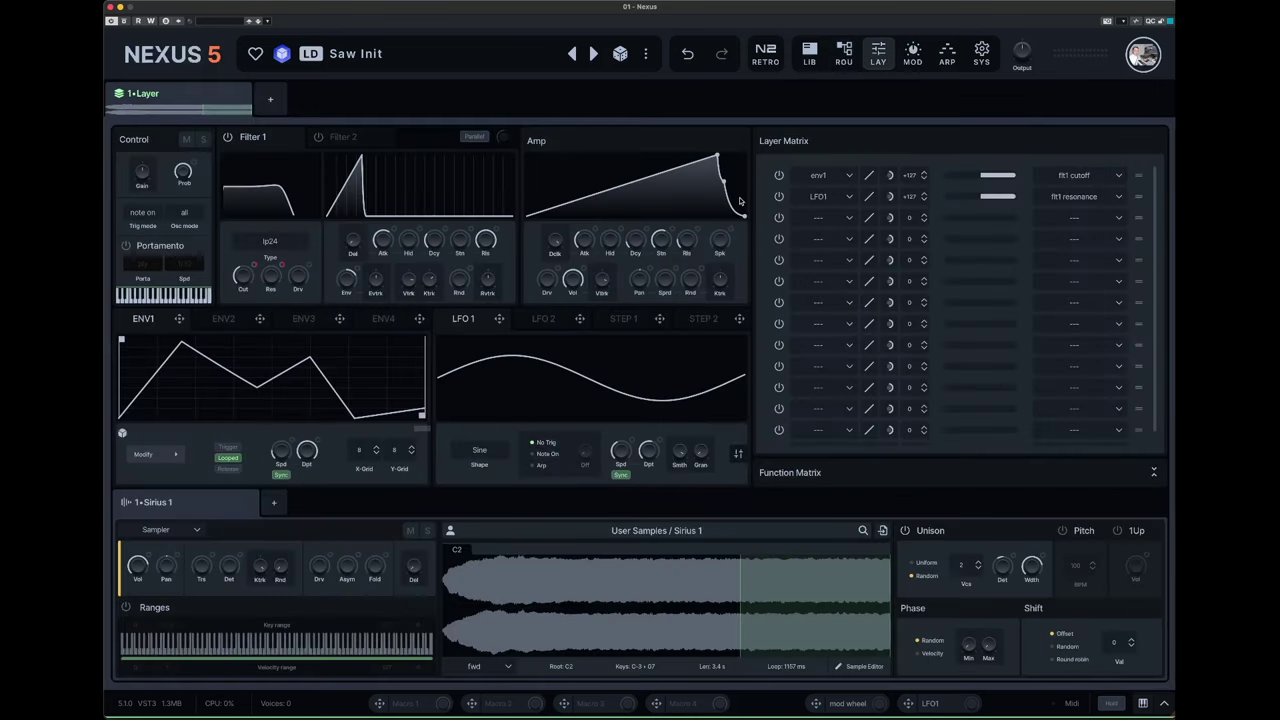
pyautogui.moveTo(716, 157); pyautogui.dragTo(528, 156)
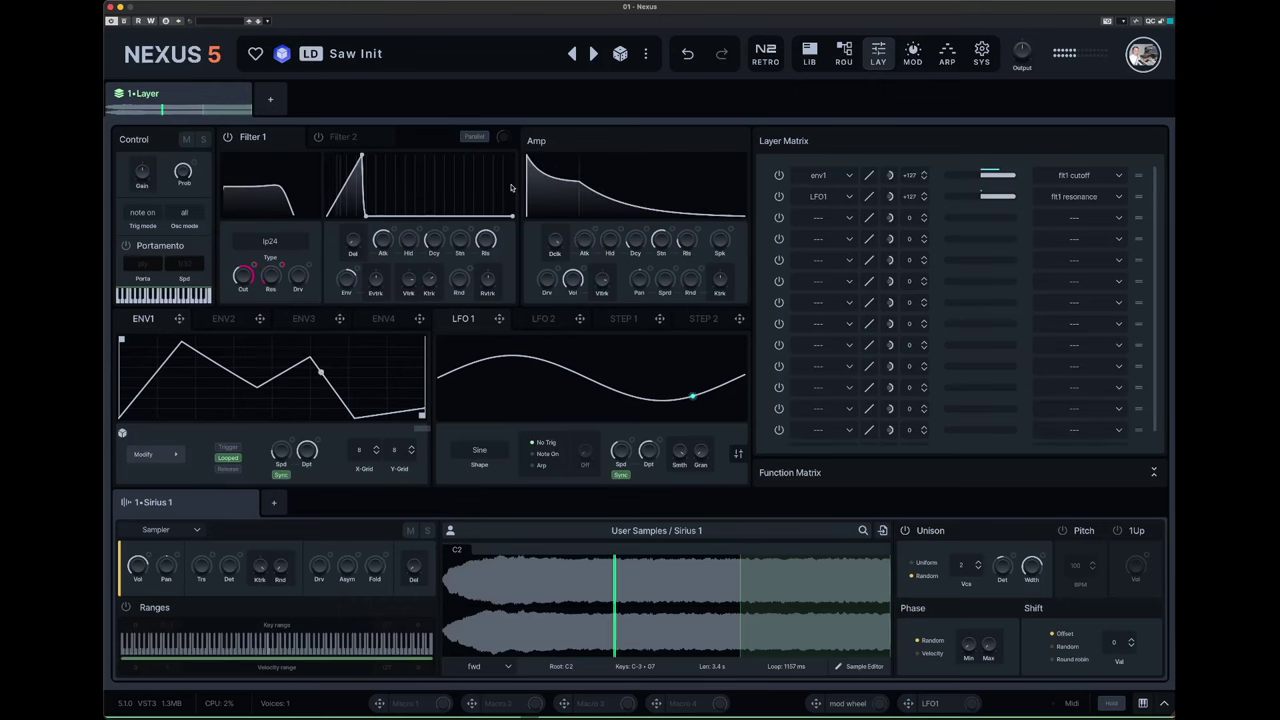
# - Load the Krystaline arp preset, giving an eight-step 1/16 pattern in up mode
pyautogui.click(947, 55)
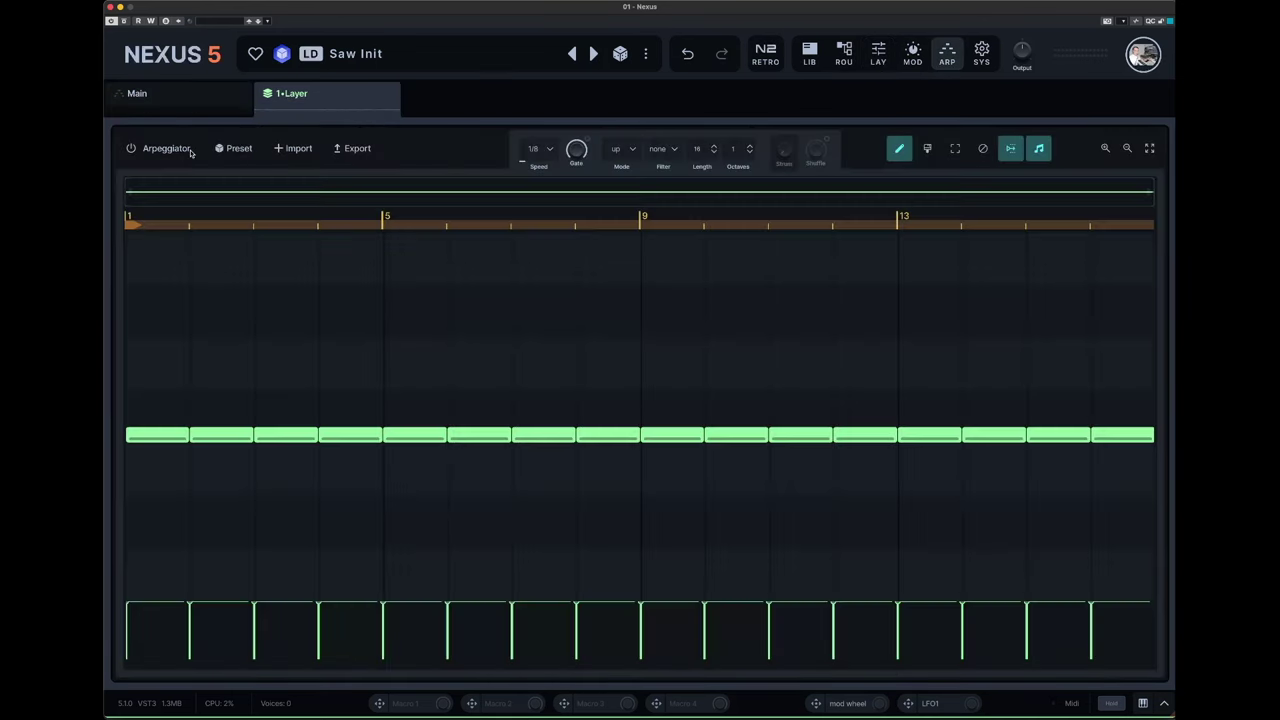
pyautogui.click(222, 150)
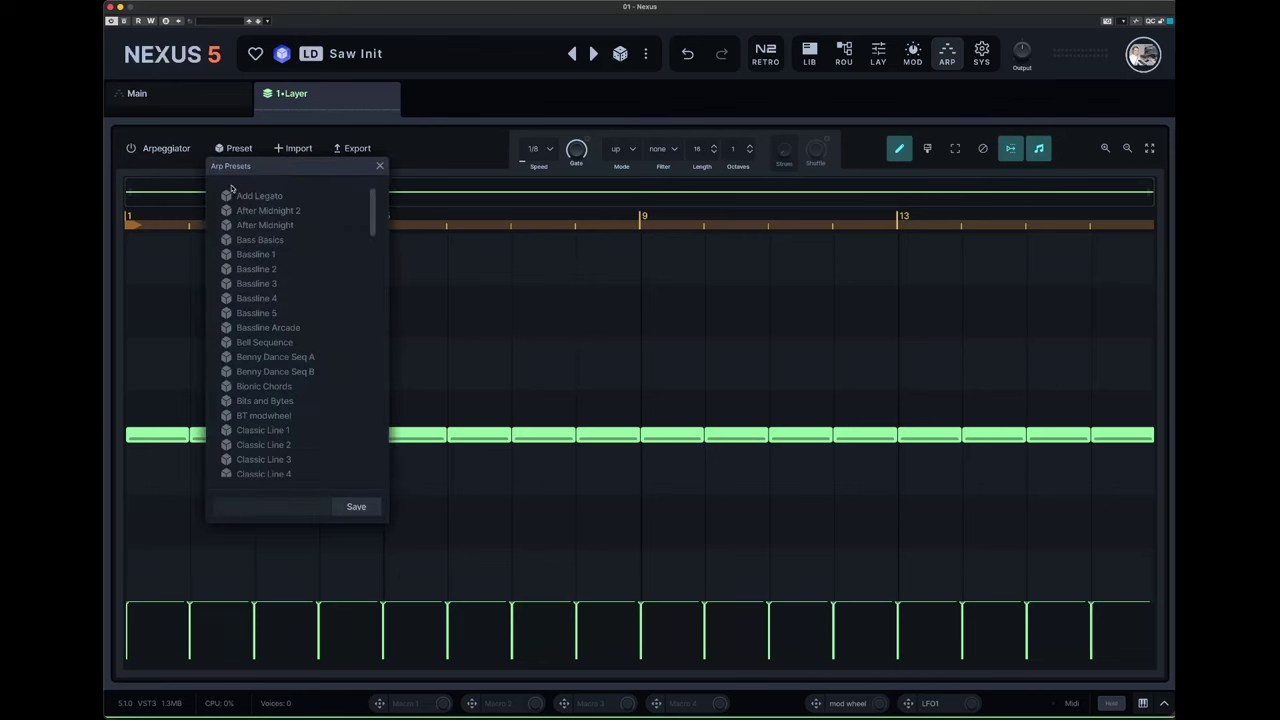
pyautogui.scroll(-10, 265, 443)
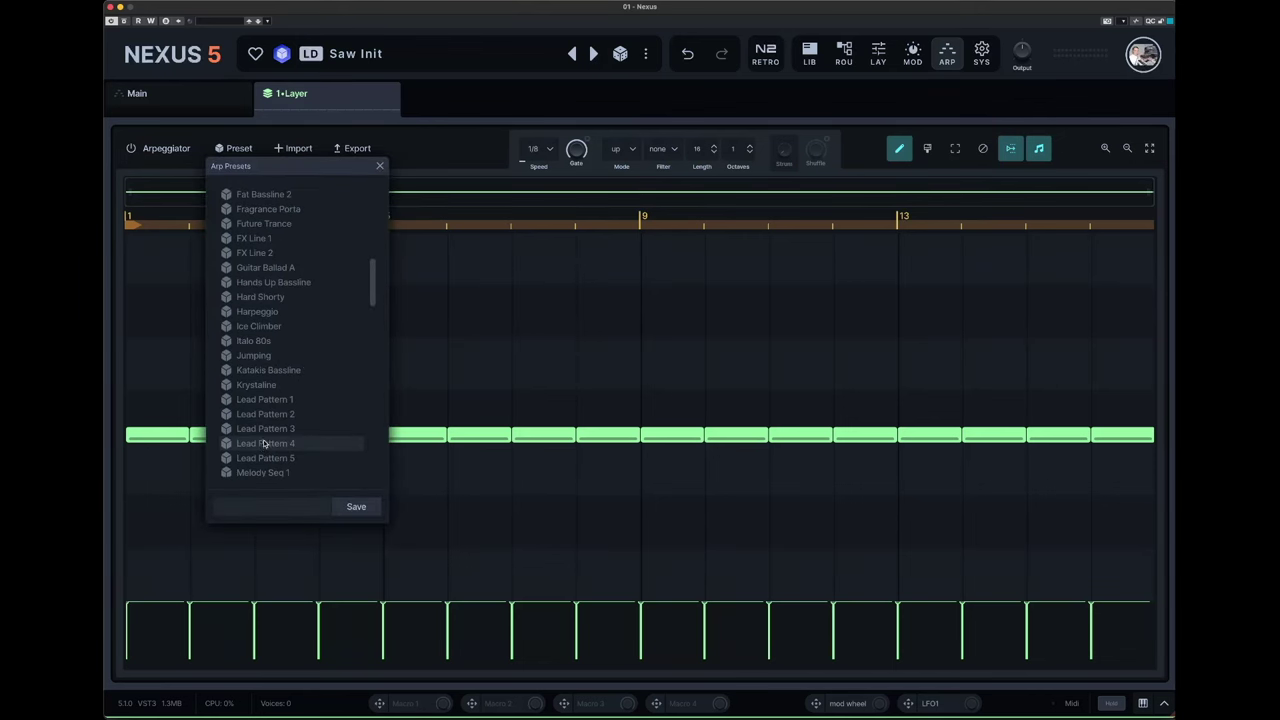
pyautogui.click(256, 385)
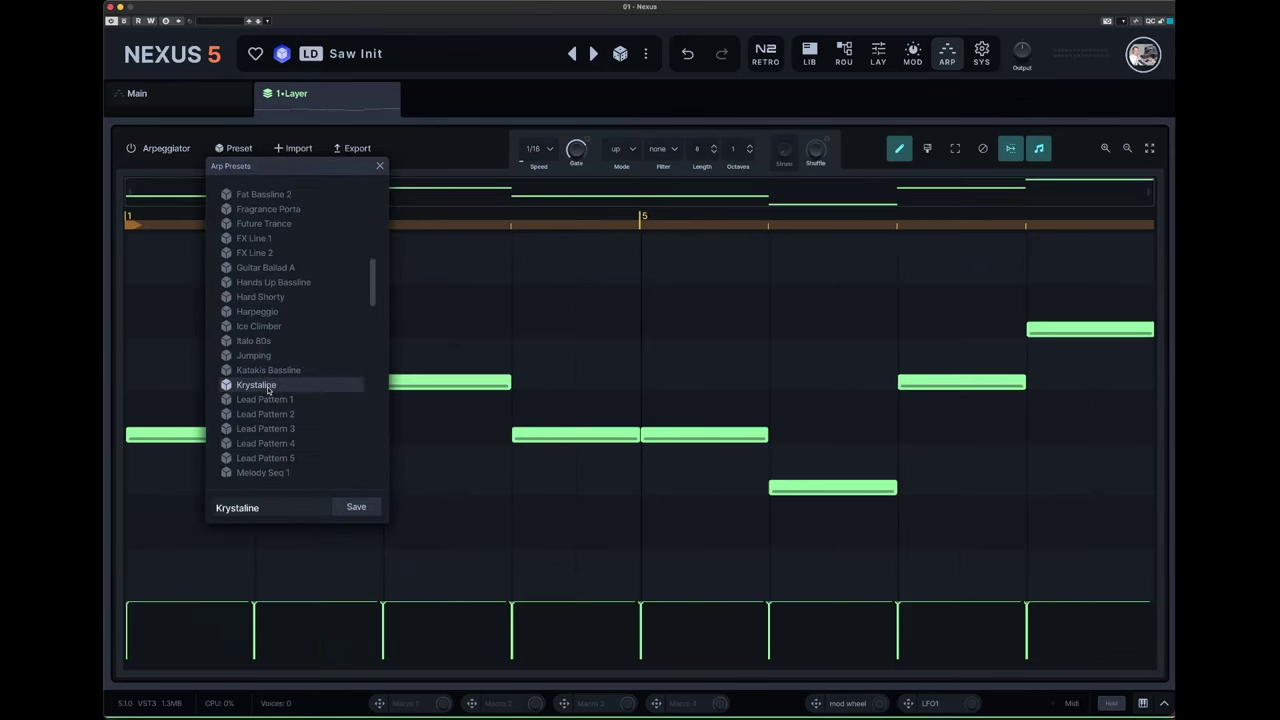
pyautogui.click(355, 508)
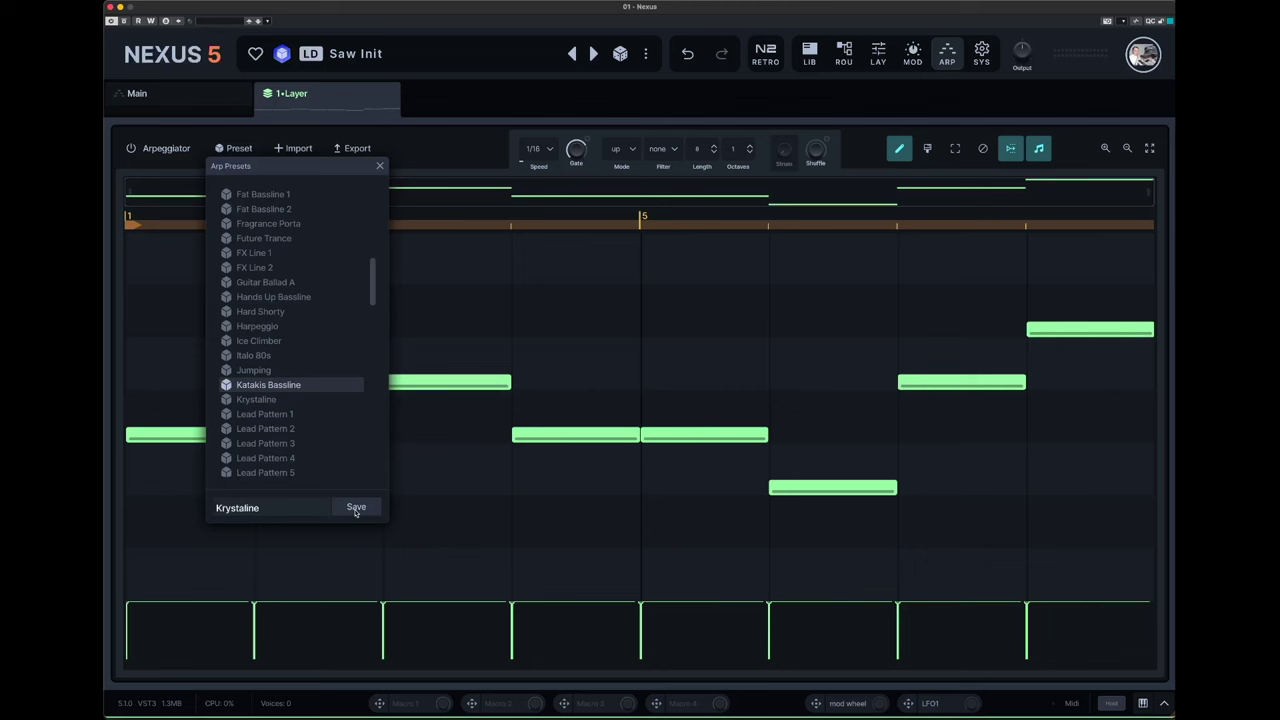
pyautogui.click(267, 402)
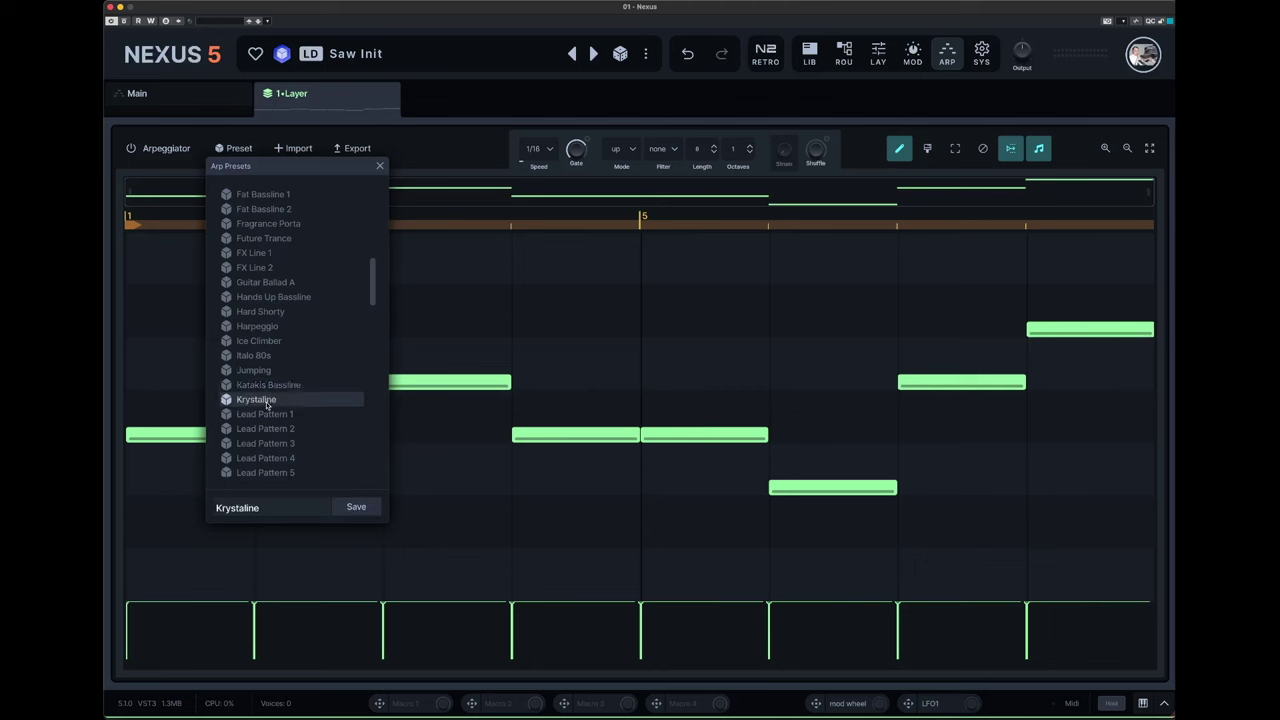
pyautogui.click(380, 167)
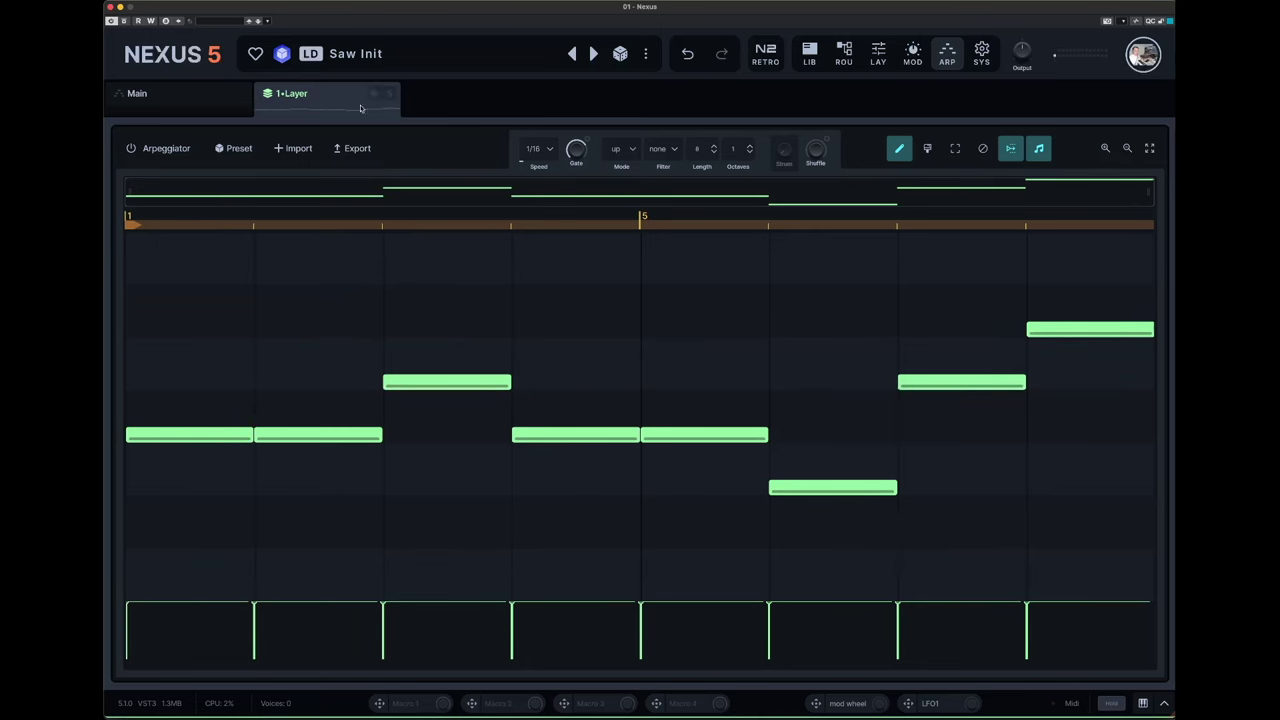
# - Raise arp steps 2, 5 and 7 in pitch and lower the velocity of steps 5 and 7, auditioning playback
pyautogui.moveTo(315, 430); pyautogui.dragTo(316, 322)
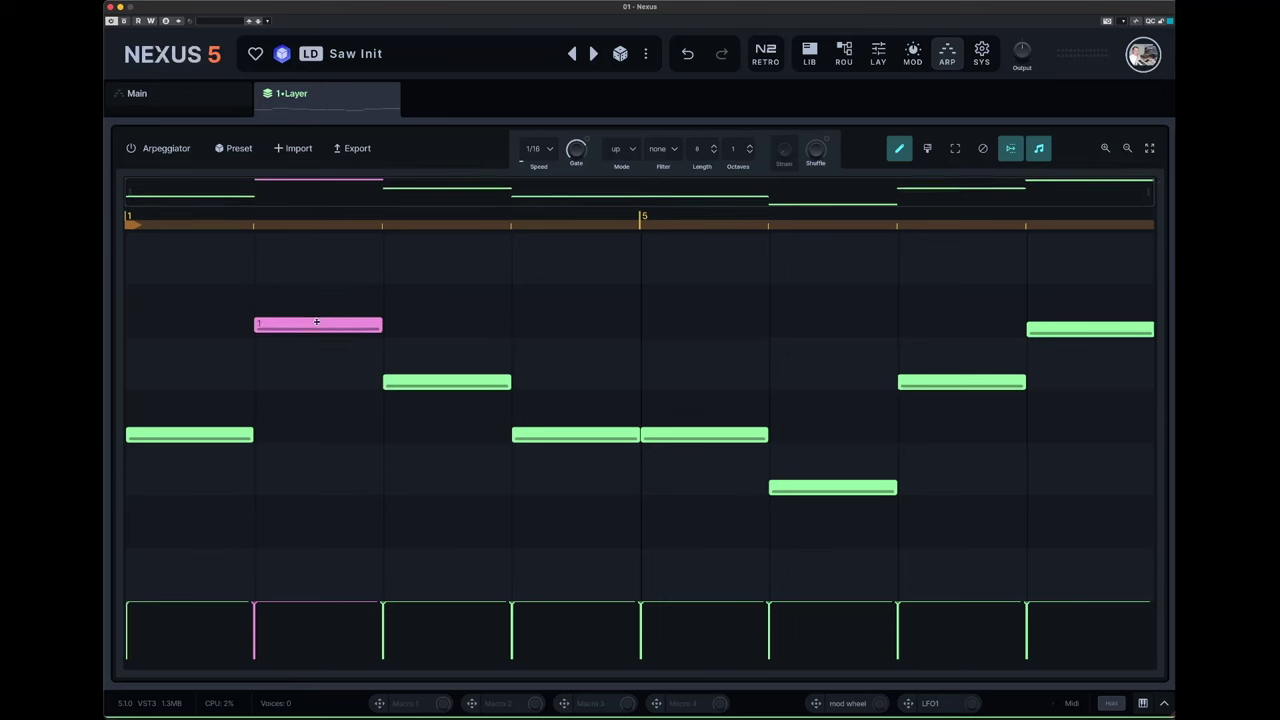
pyautogui.press('space')
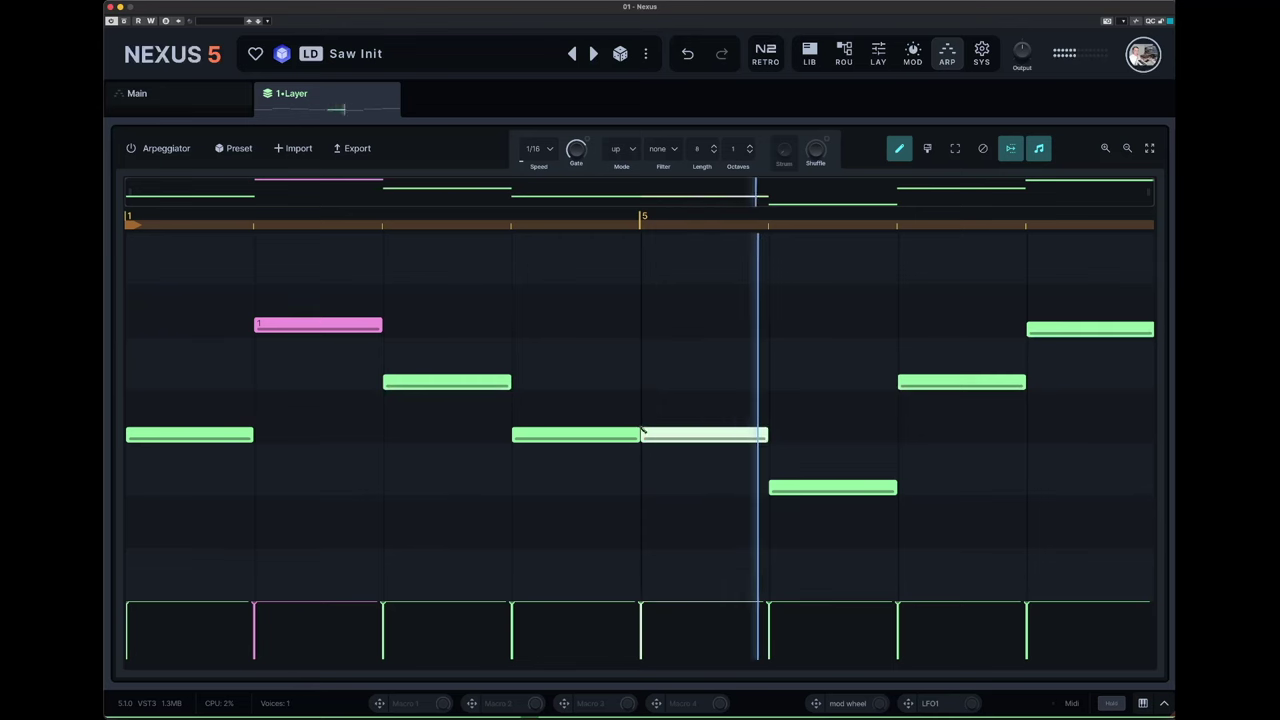
pyautogui.moveTo(675, 434); pyautogui.dragTo(675, 330)
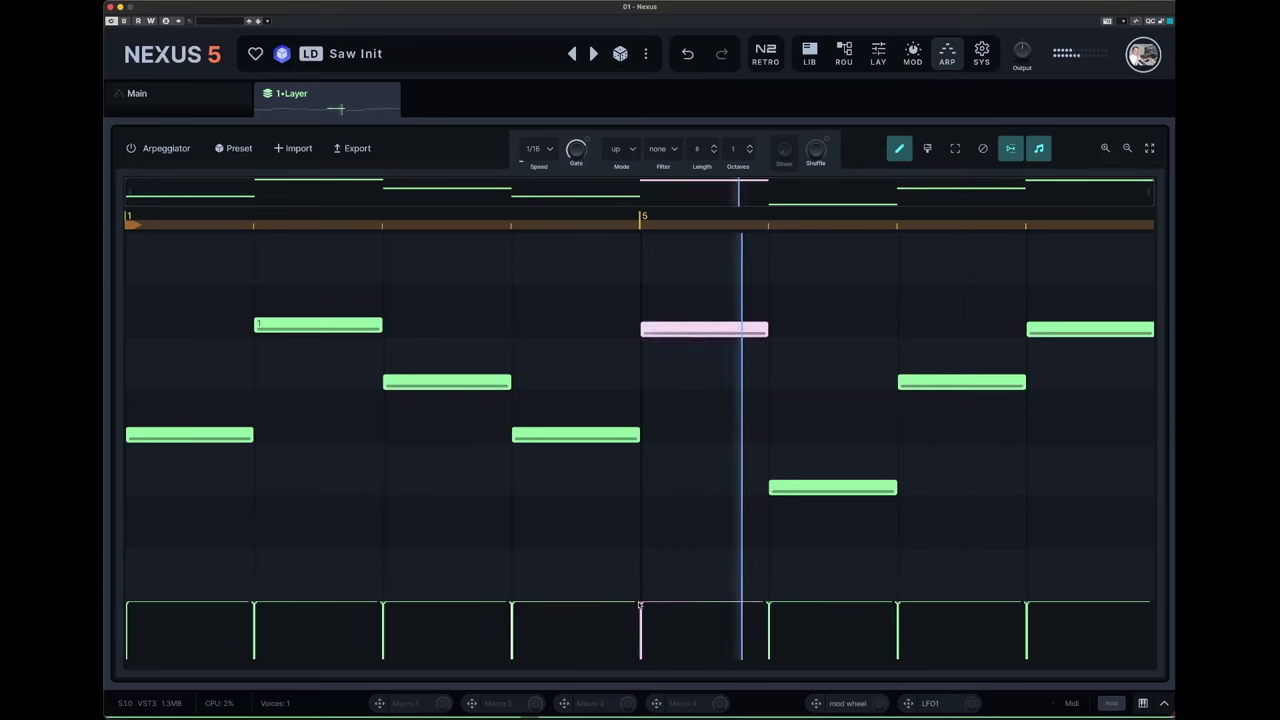
pyautogui.moveTo(640, 605); pyautogui.dragTo(649, 632)
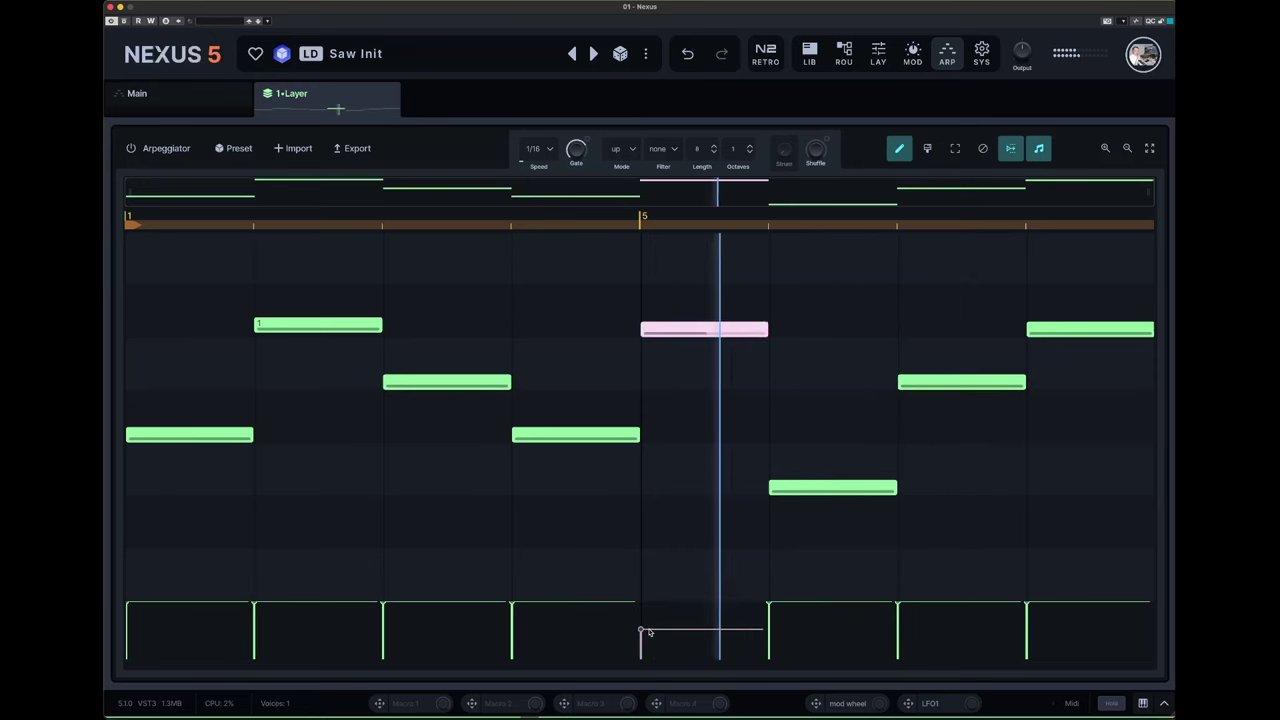
pyautogui.moveTo(951, 607); pyautogui.dragTo(953, 638)
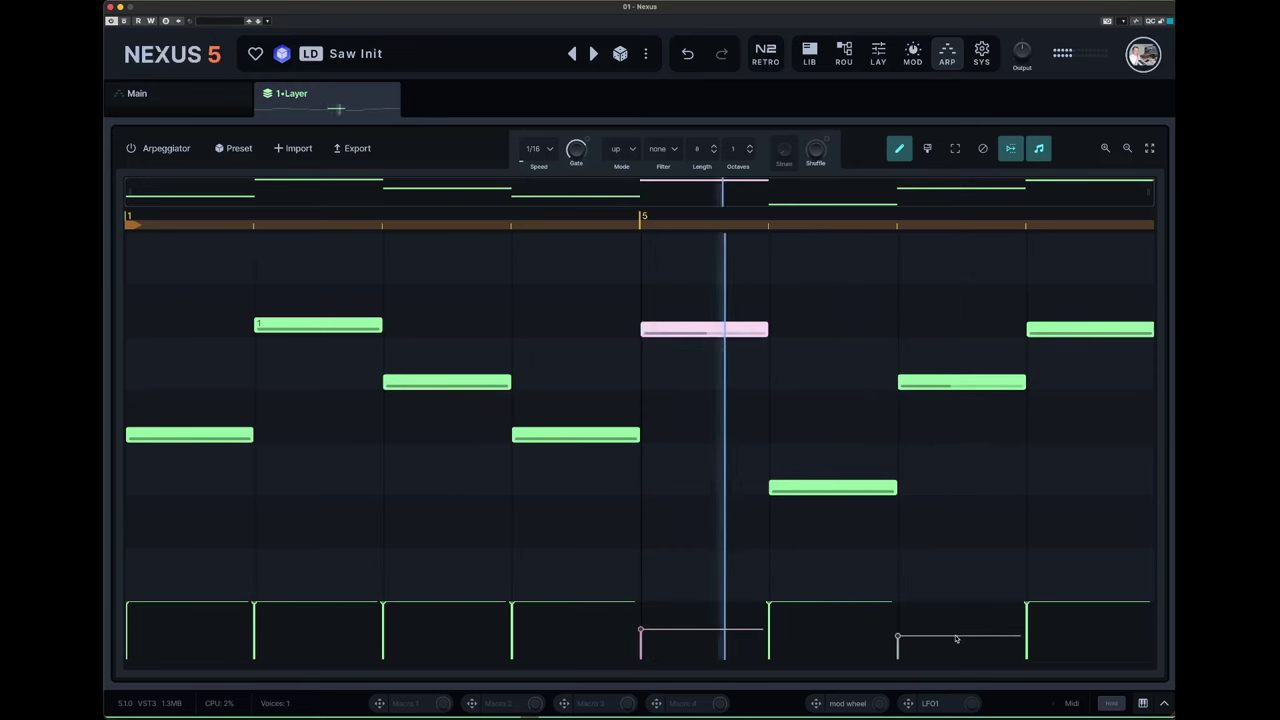
pyautogui.moveTo(947, 376); pyautogui.dragTo(953, 273)
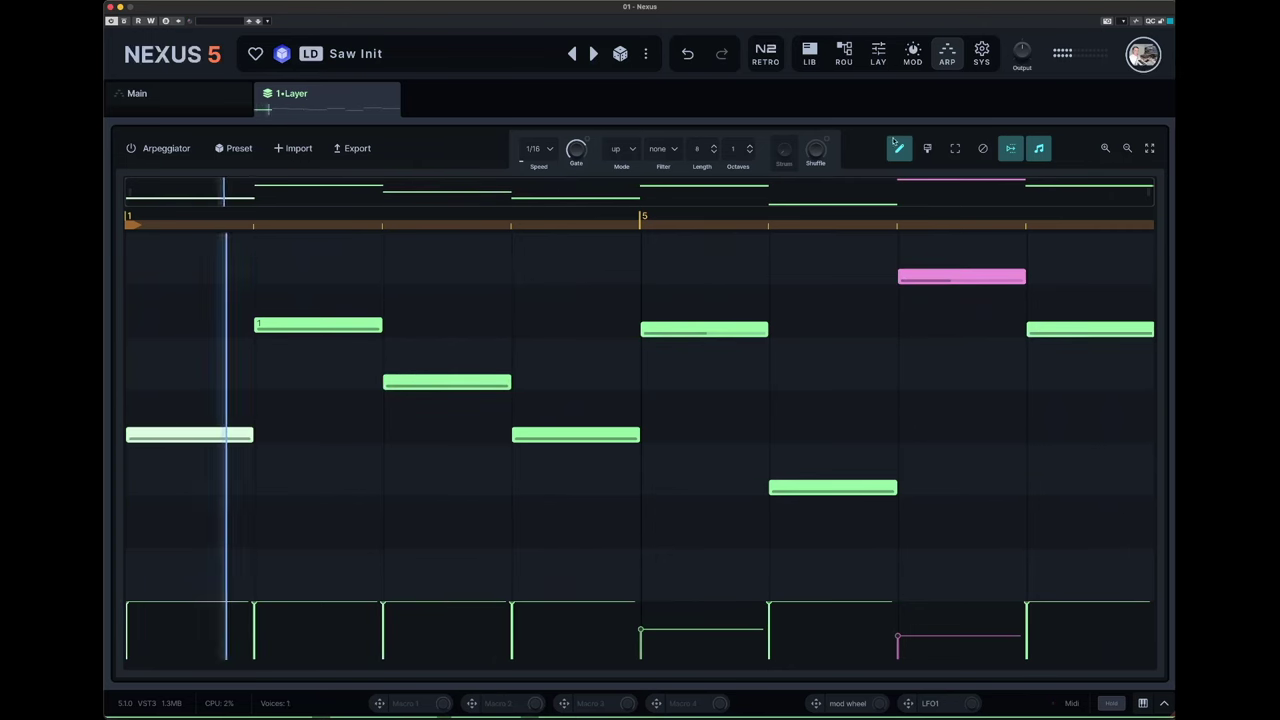
pyautogui.click(1127, 148)
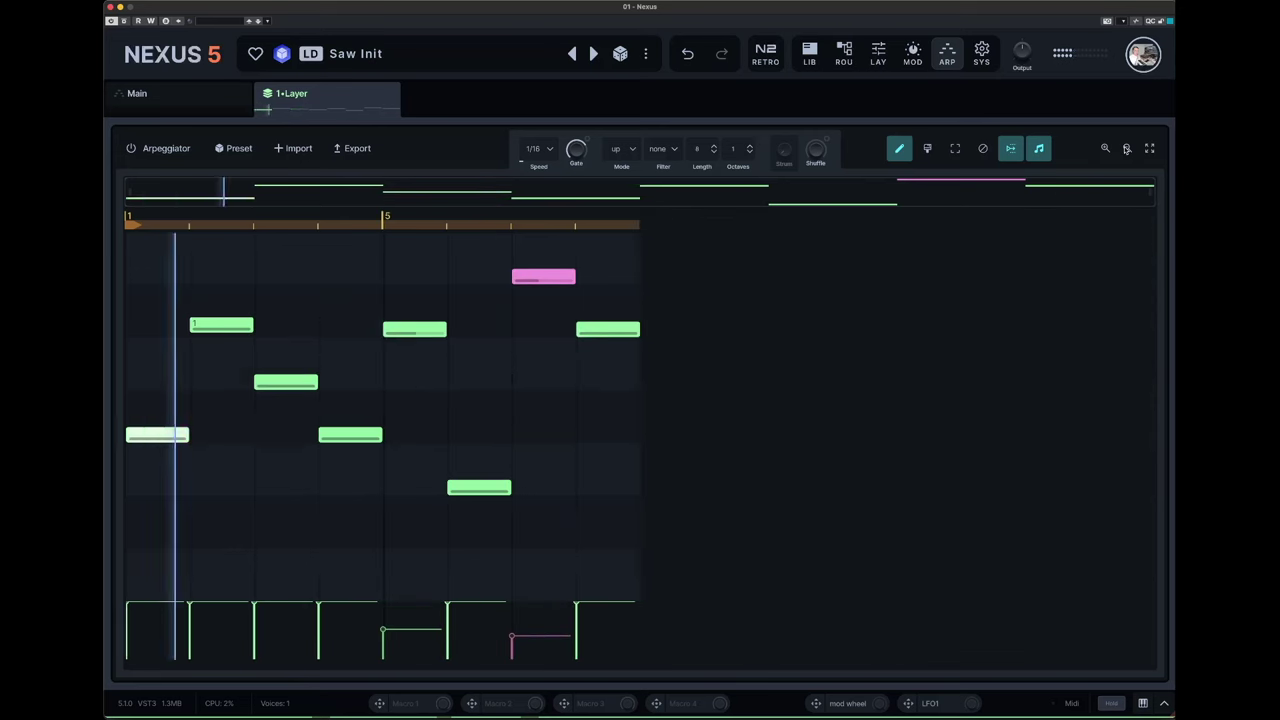
pyautogui.click(1127, 148)
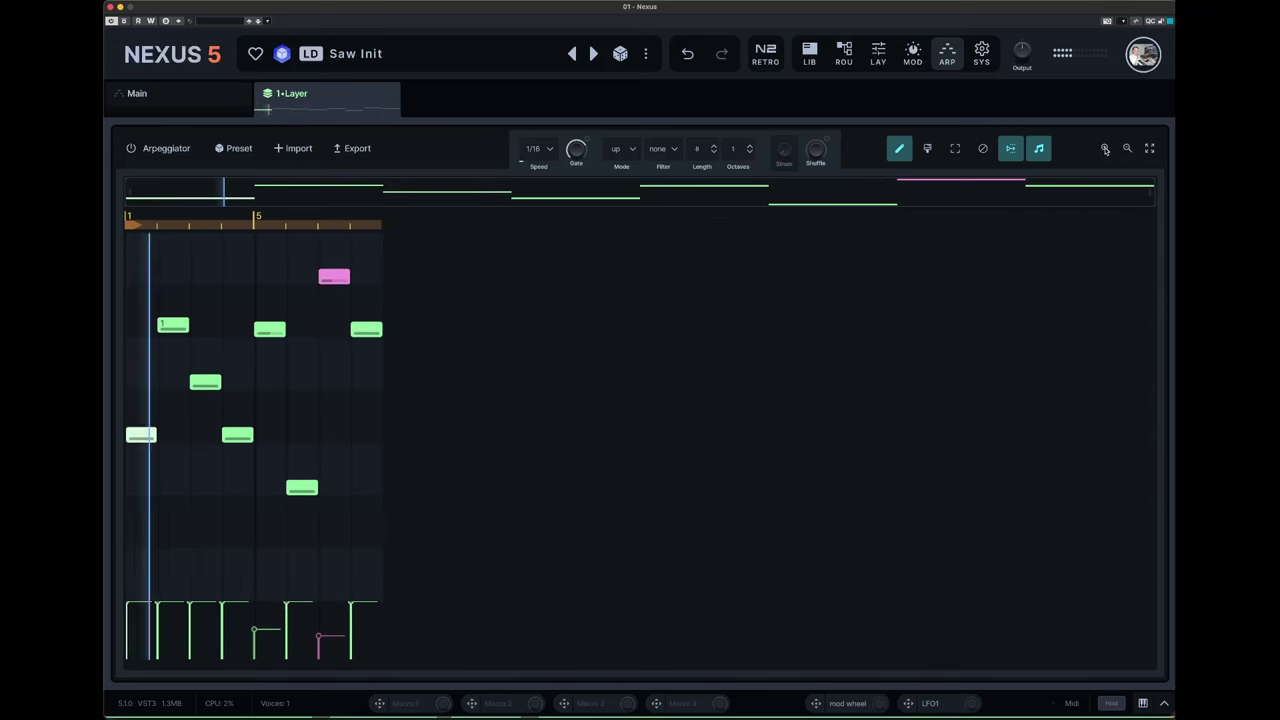
pyautogui.click(1105, 148)
pyautogui.click(1105, 148)
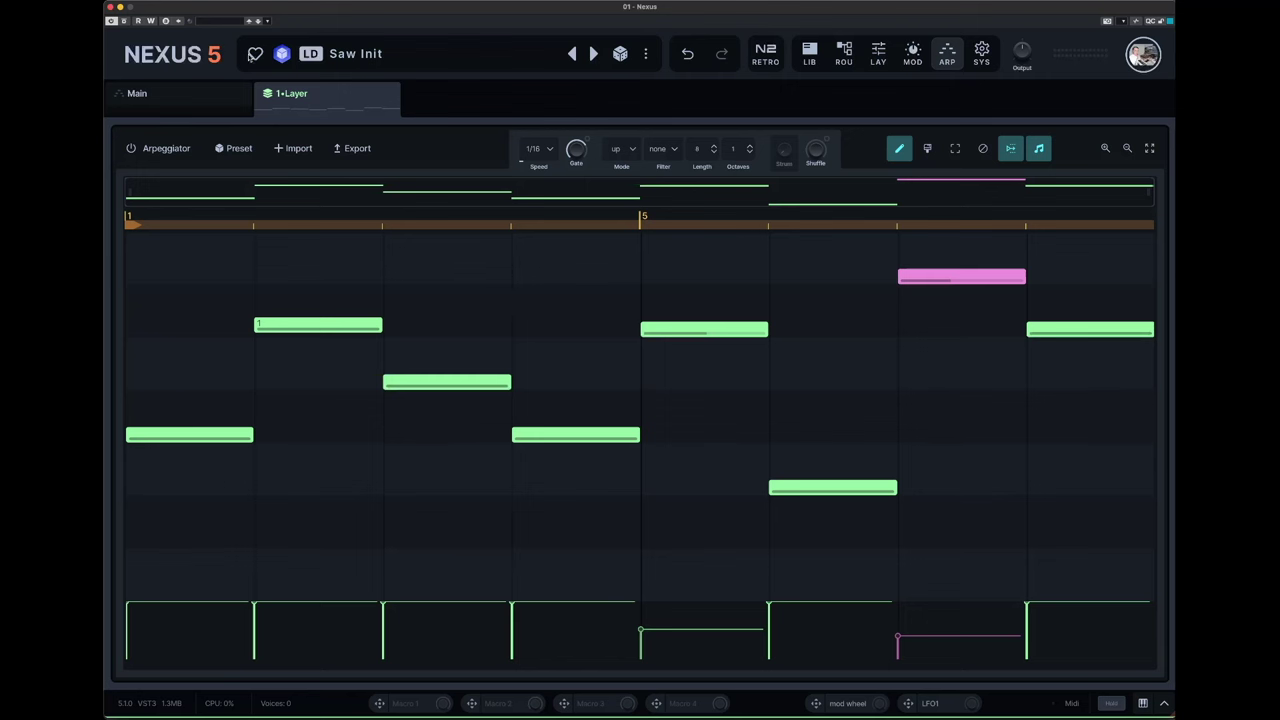
# - Filter the library to Plucked presets, load Darkness and view its modulation page
pyautogui.click(205, 57)
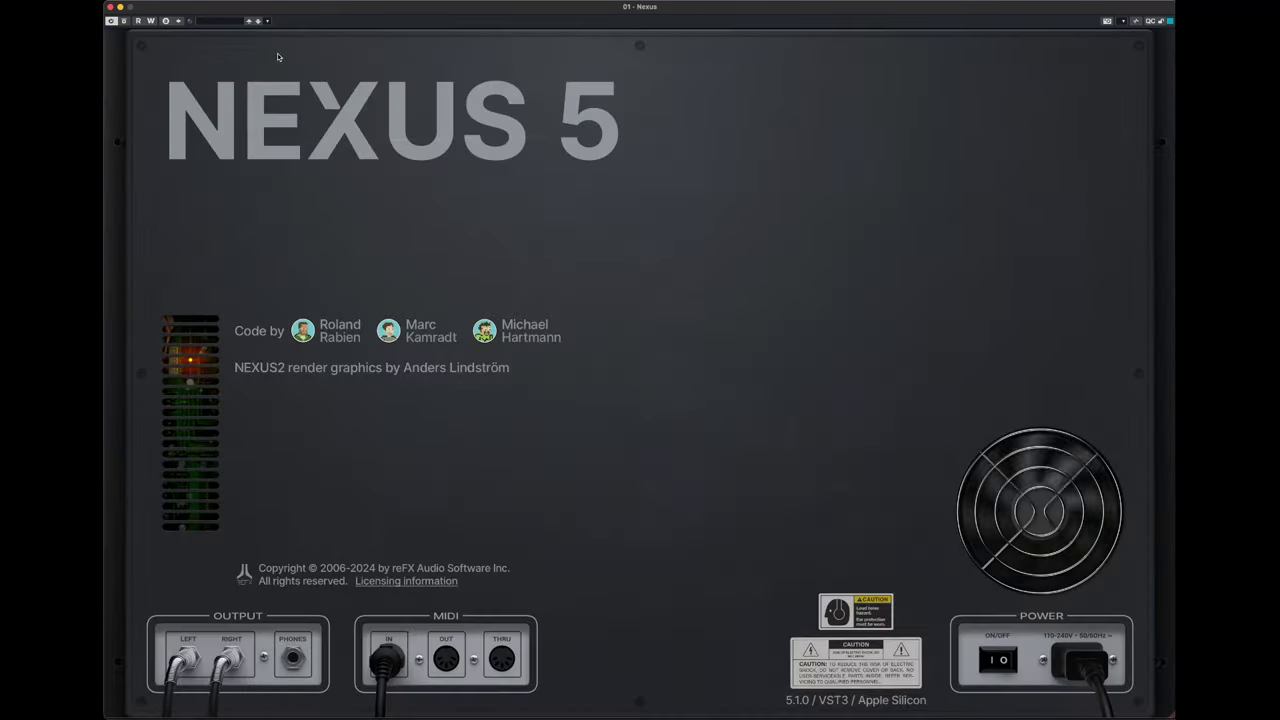
pyautogui.click(449, 231)
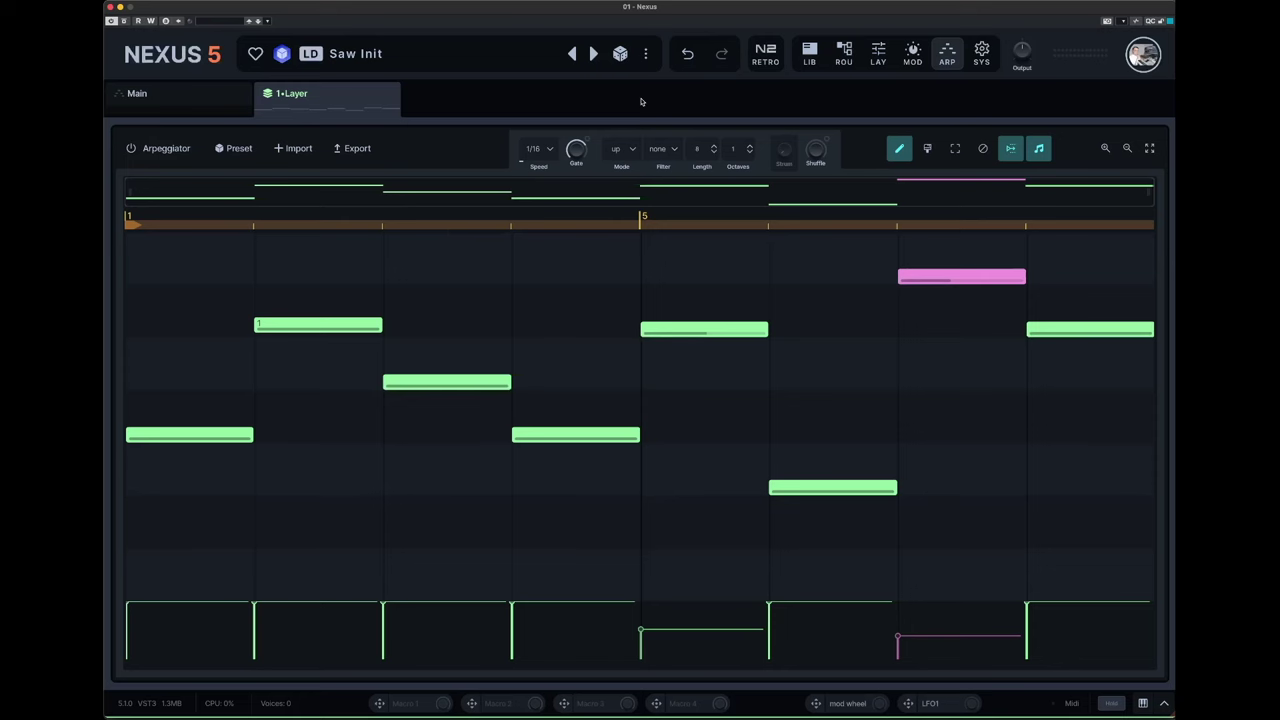
pyautogui.click(810, 54)
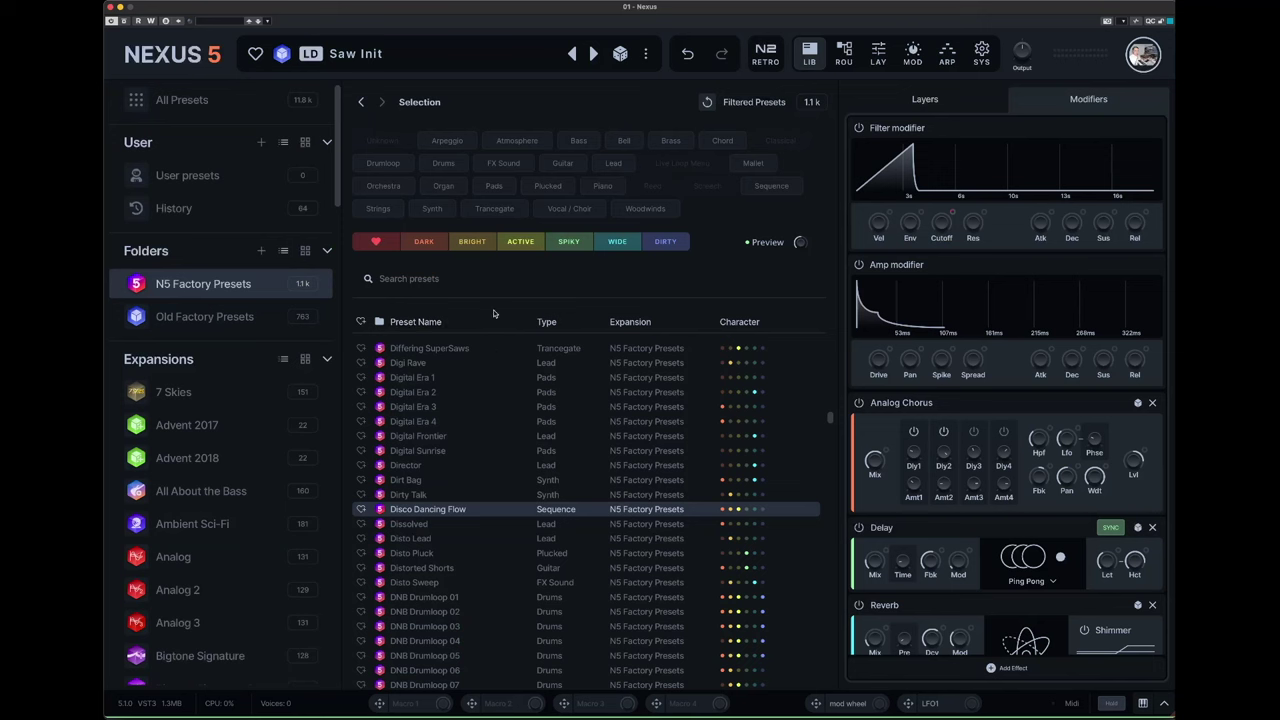
pyautogui.click(555, 187)
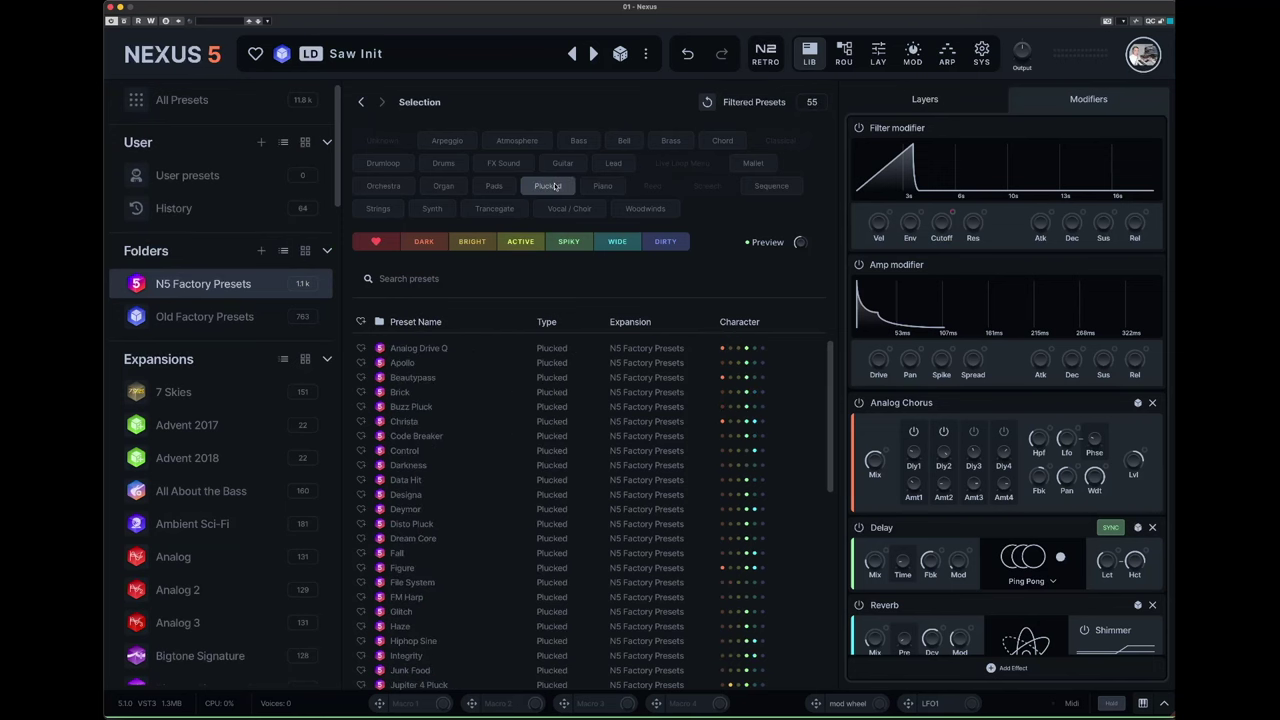
pyautogui.click(425, 463)
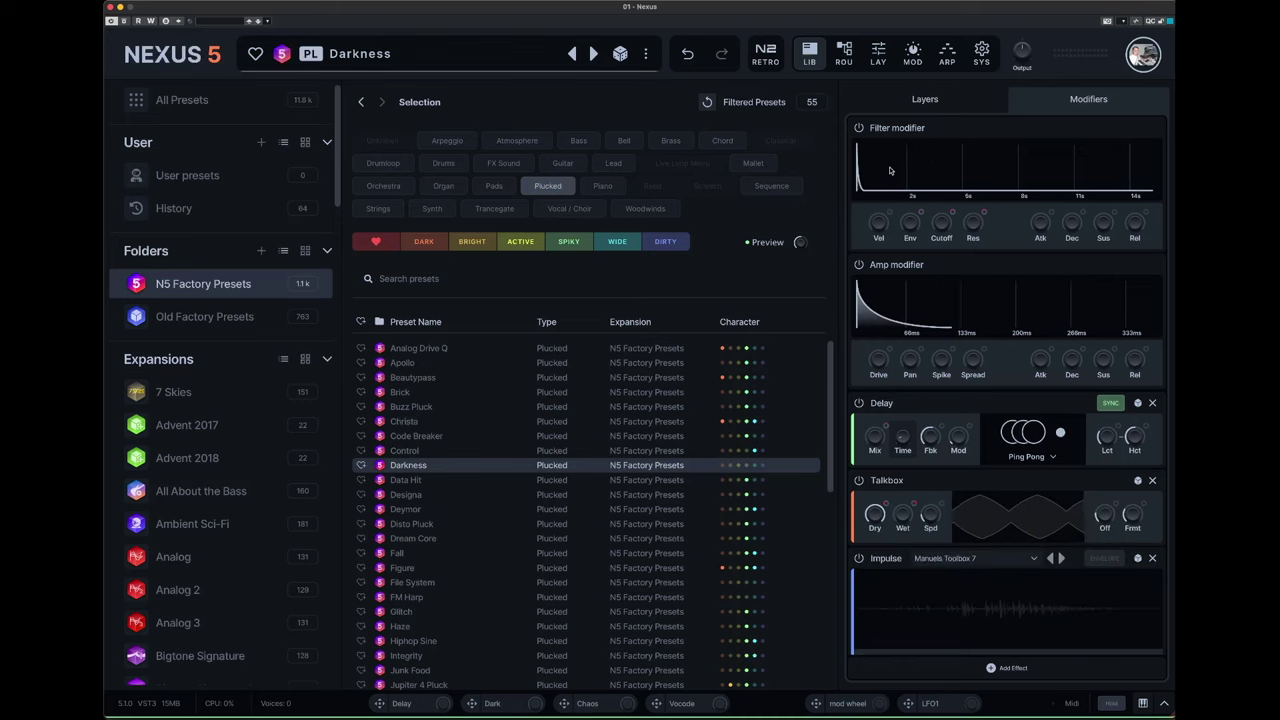
pyautogui.click(912, 53)
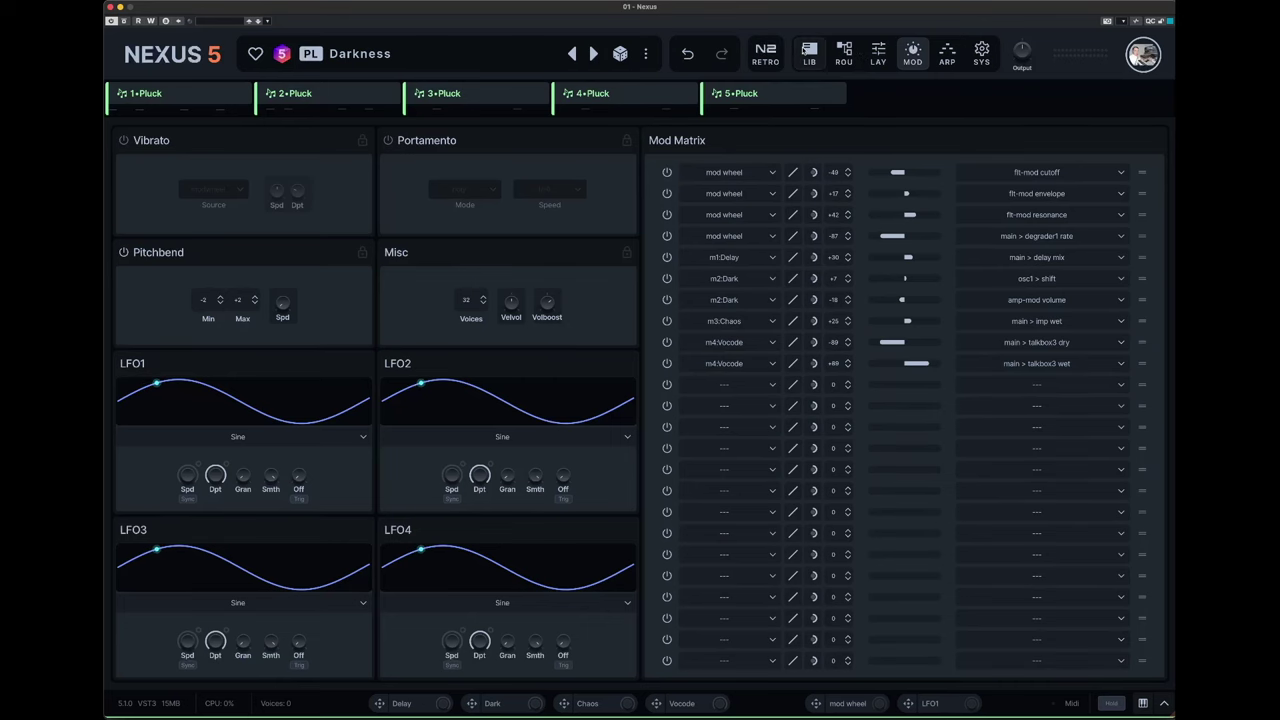
pyautogui.click(809, 53)
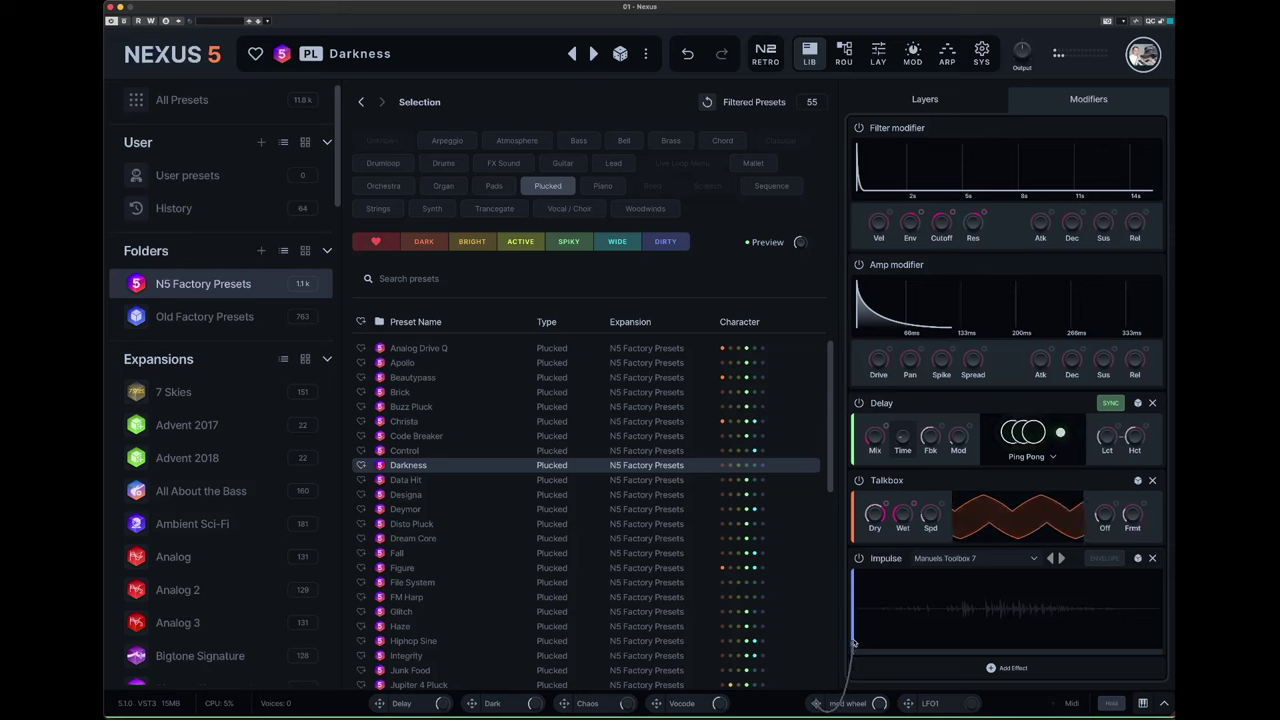
# - Assign the mod wheel to the Amp modifier envelope
pyautogui.moveTo(816, 703); pyautogui.dragTo(872, 437)
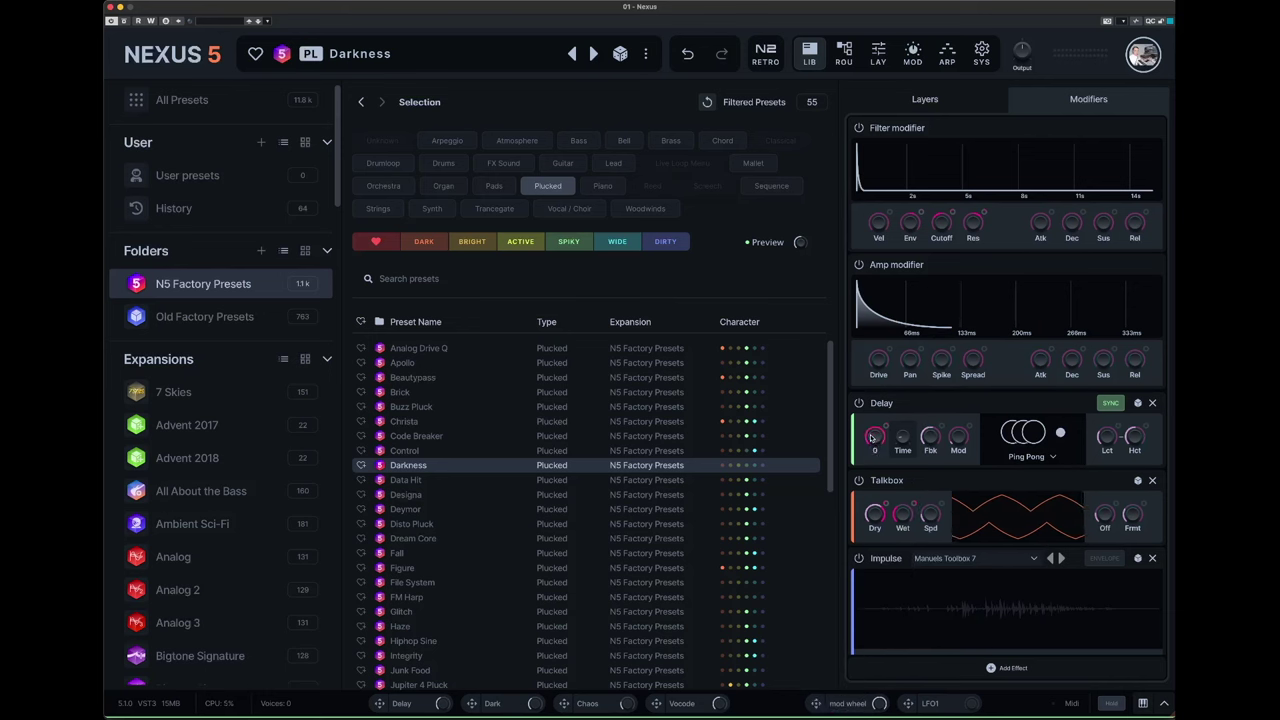
# - Switch Nexus to the Retro Nexus 2-style view
pyautogui.click(766, 55)
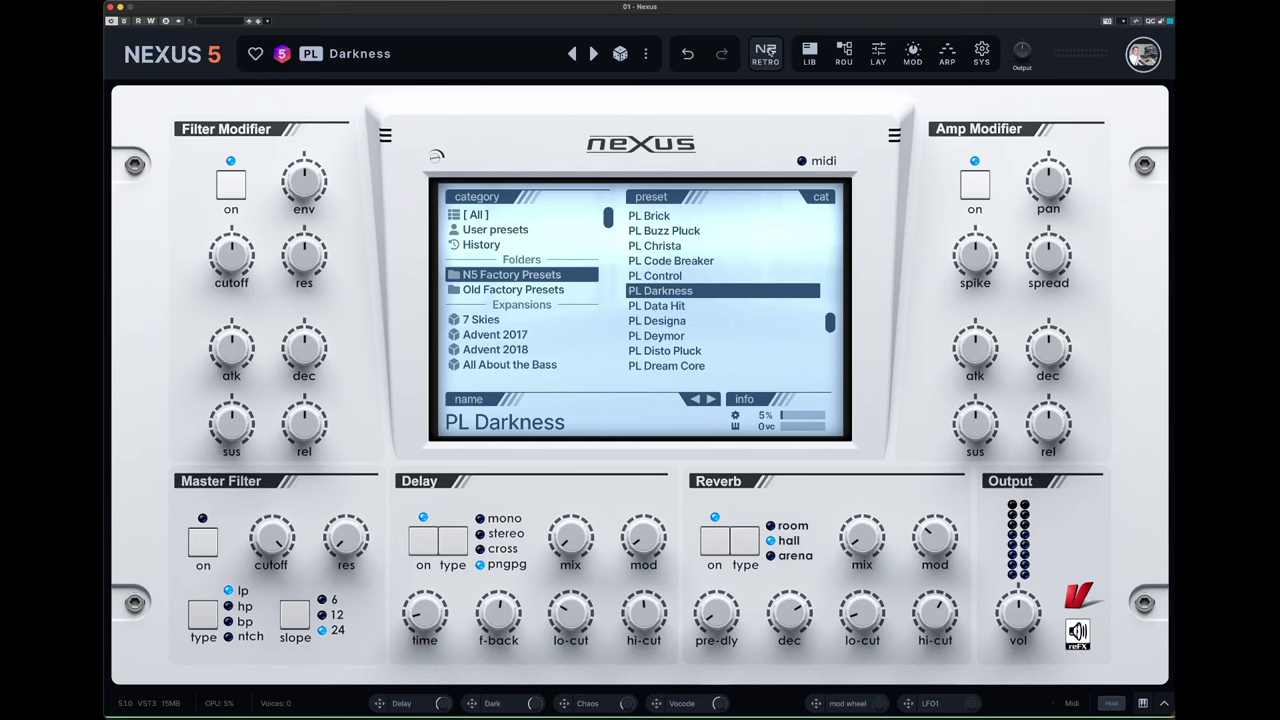
pyautogui.click(809, 54)
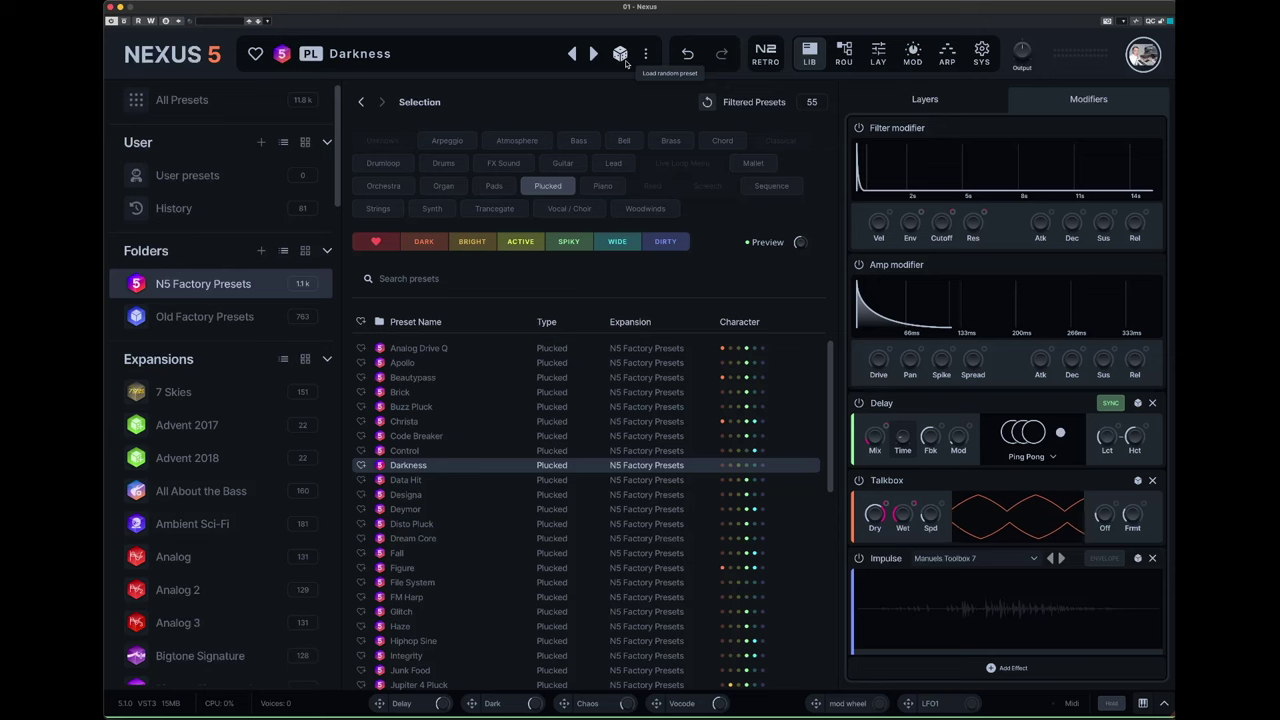
pyautogui.click(844, 58)
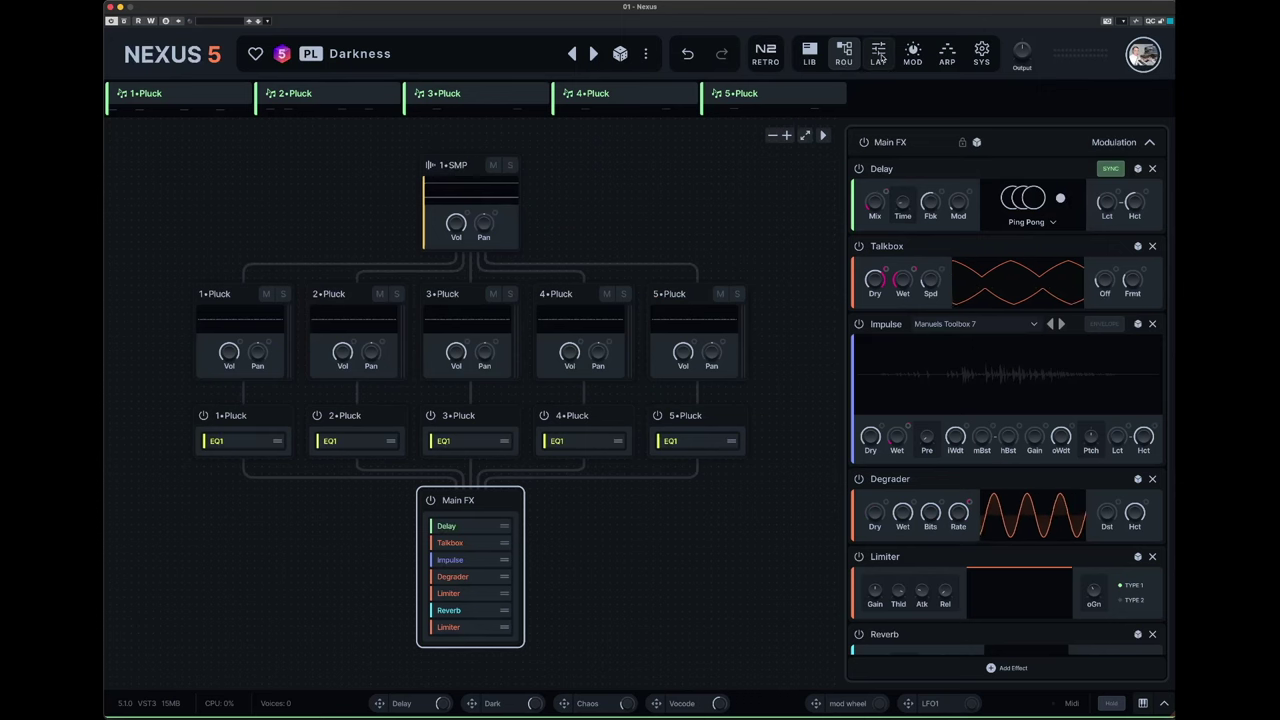
# - Show Darkness's first Pluck layer in the layer editor, then glance at the preset options menu
pyautogui.click(879, 55)
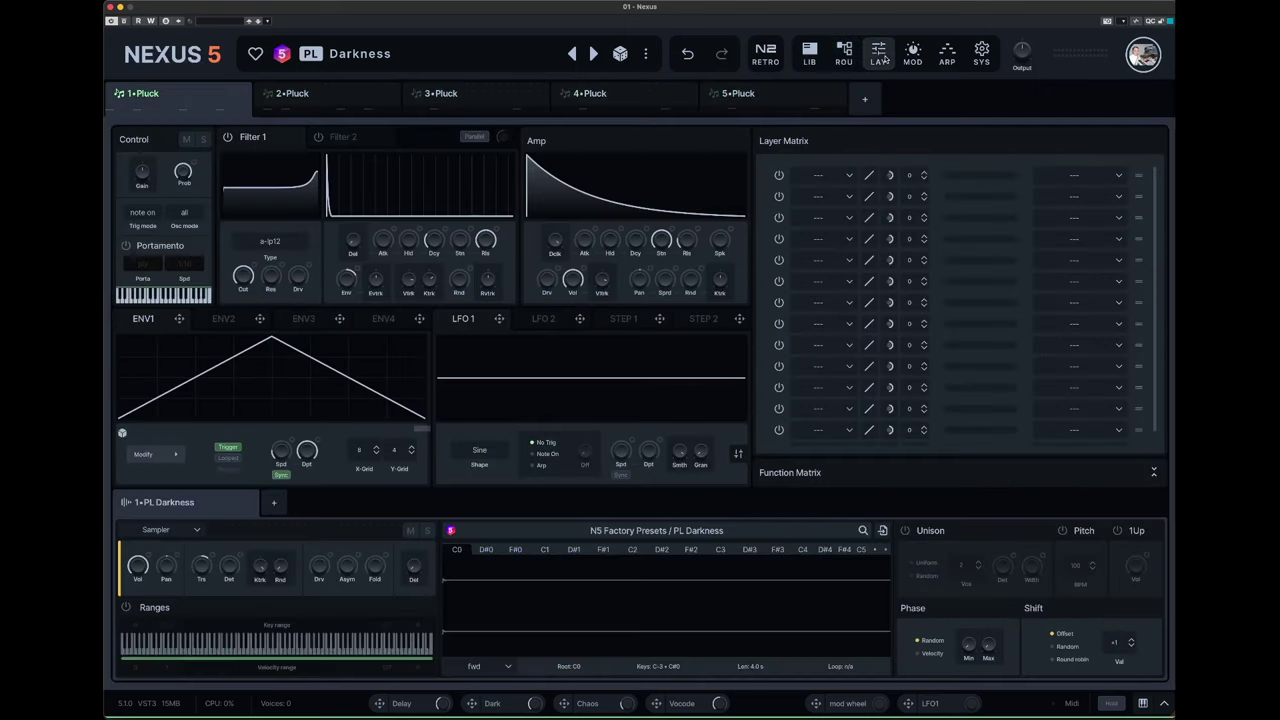
pyautogui.click(644, 54)
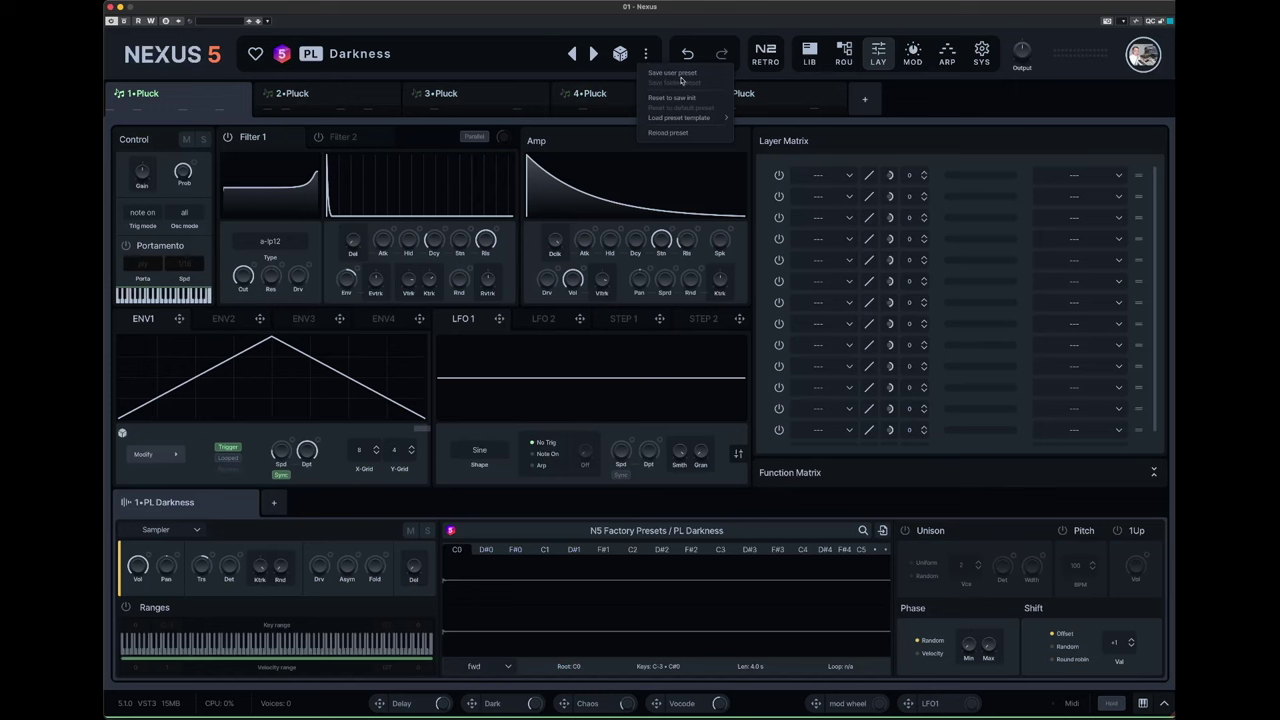
pyautogui.click(213, 74)
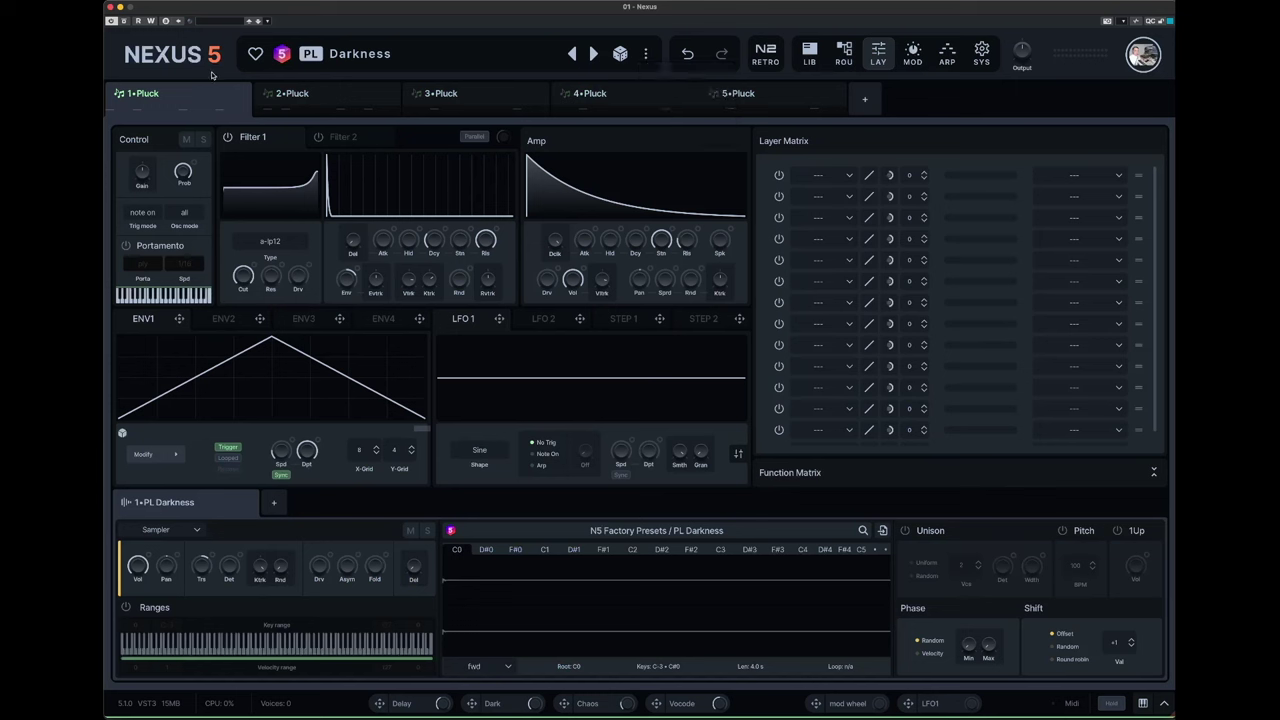